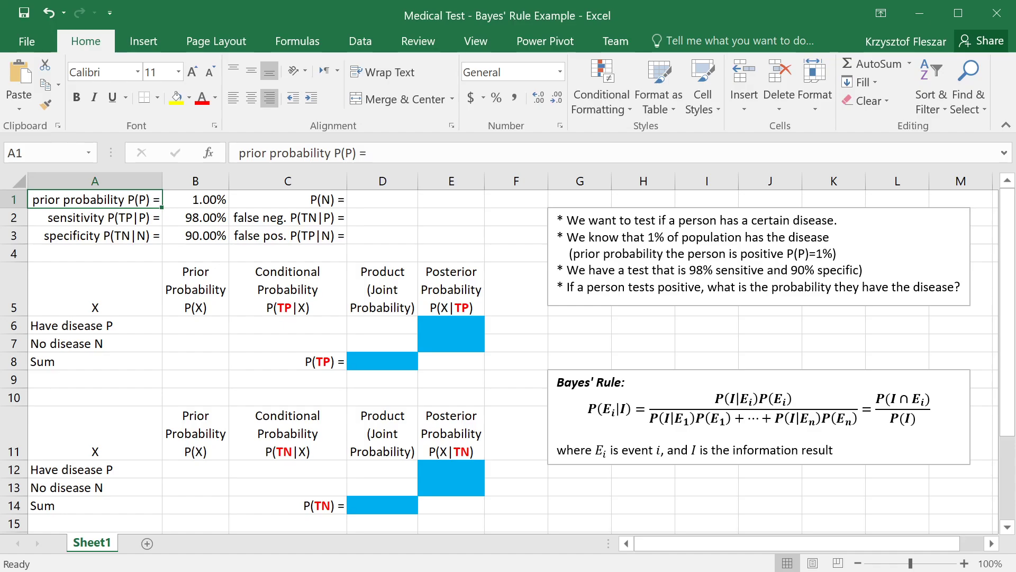
Step: Read the problem statement lines on the disease test and the 1% prior probability in the notes text box
drag(840, 221, 560, 226)
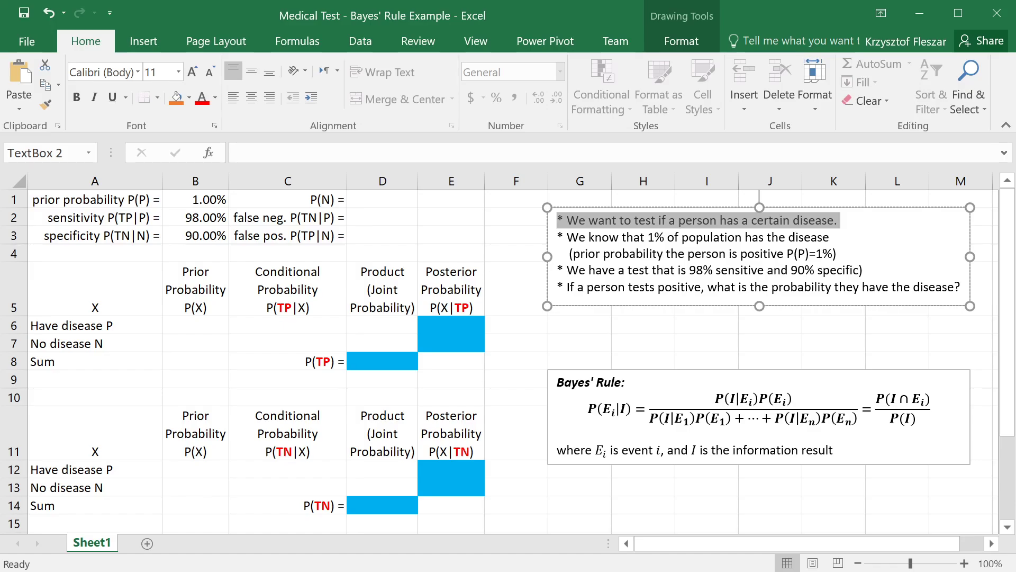
drag(840, 254, 561, 238)
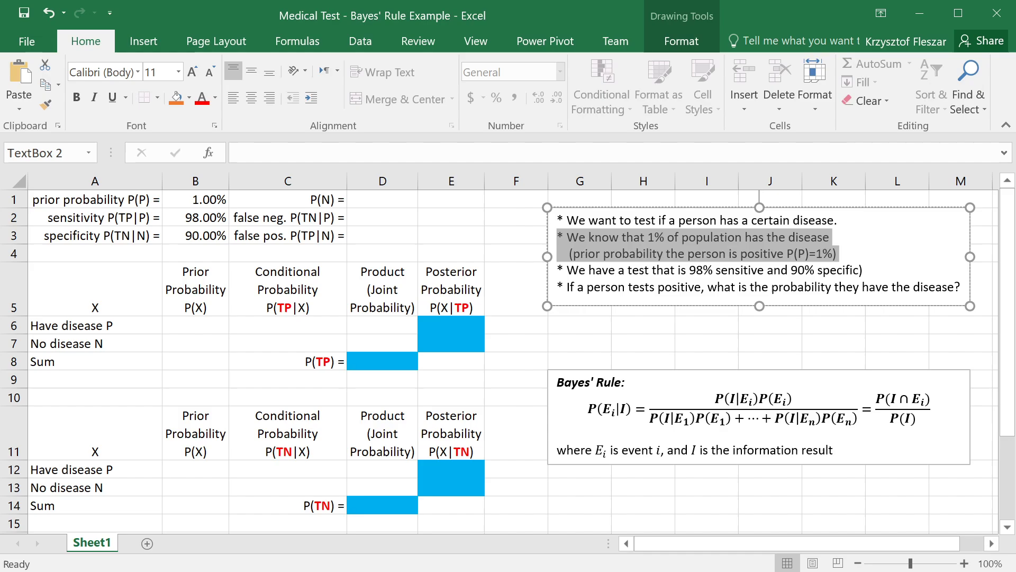
key(Right)
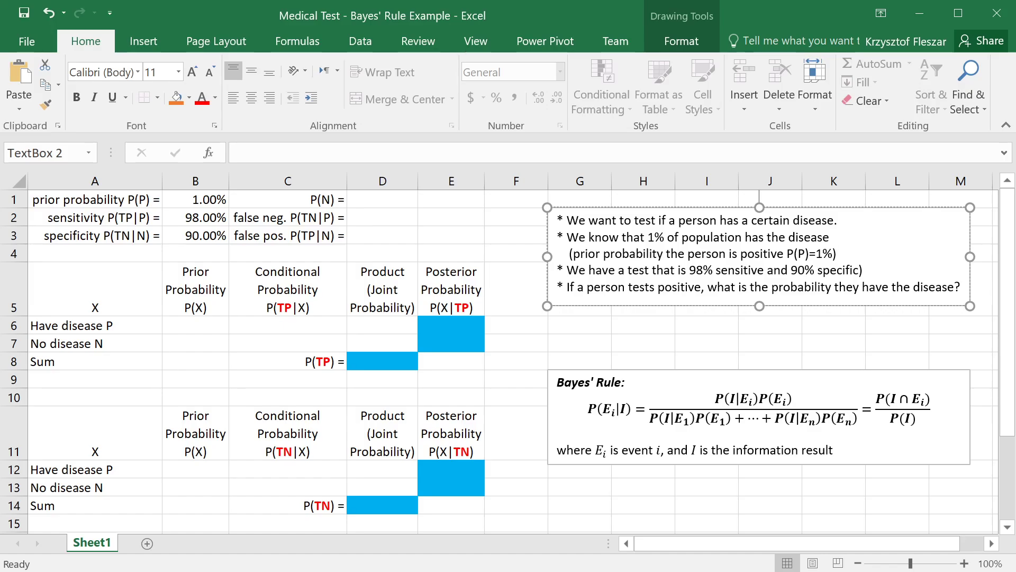
drag(787, 254, 810, 254)
drag(838, 254, 571, 255)
key(Escape)
click(569, 254)
Step: Remove the stray closing parenthesis after "90% specific" in the notes text box
drag(864, 271, 767, 271)
click(864, 271)
key(BackSpace)
drag(689, 271, 859, 271)
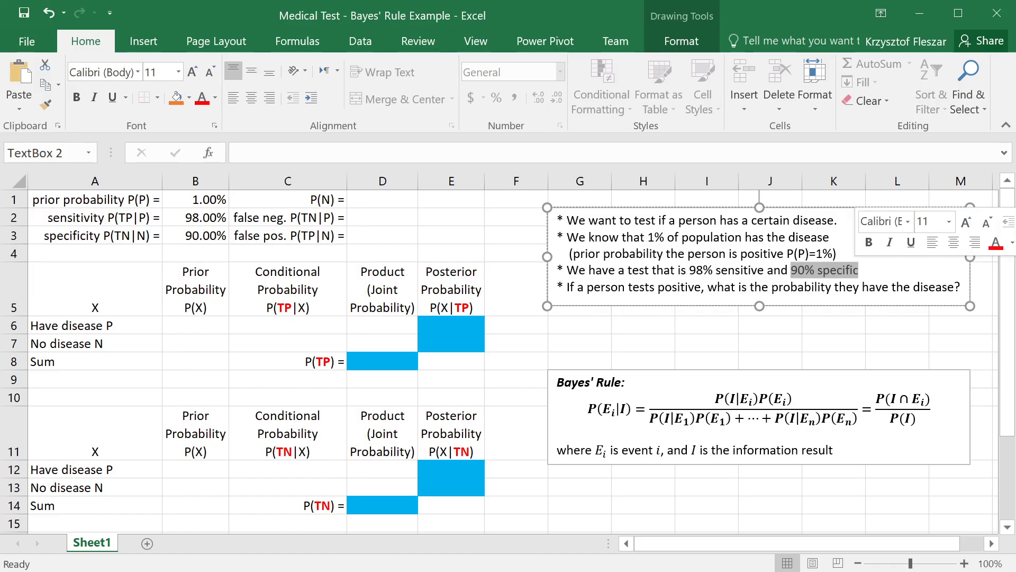
click(882, 287)
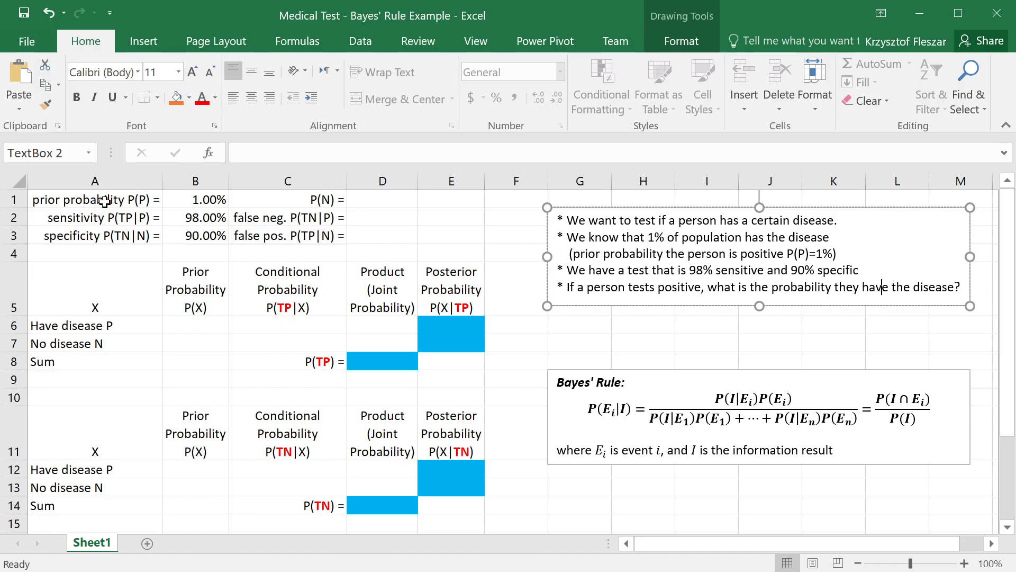
Step: Examine the sensitivity and specificity labels and values in rows 2 and 3 against the notes text box
click(130, 220)
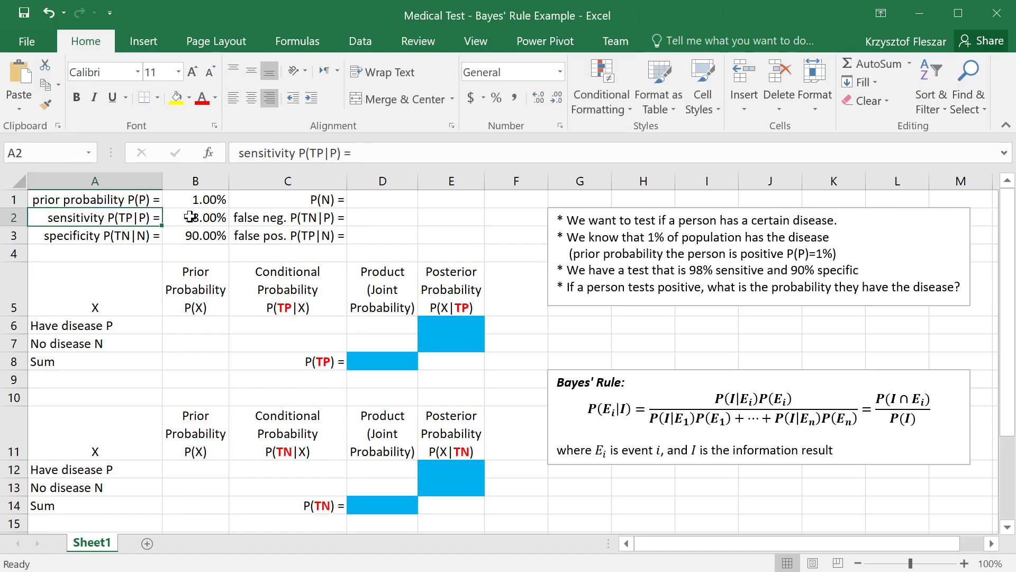
click(190, 217)
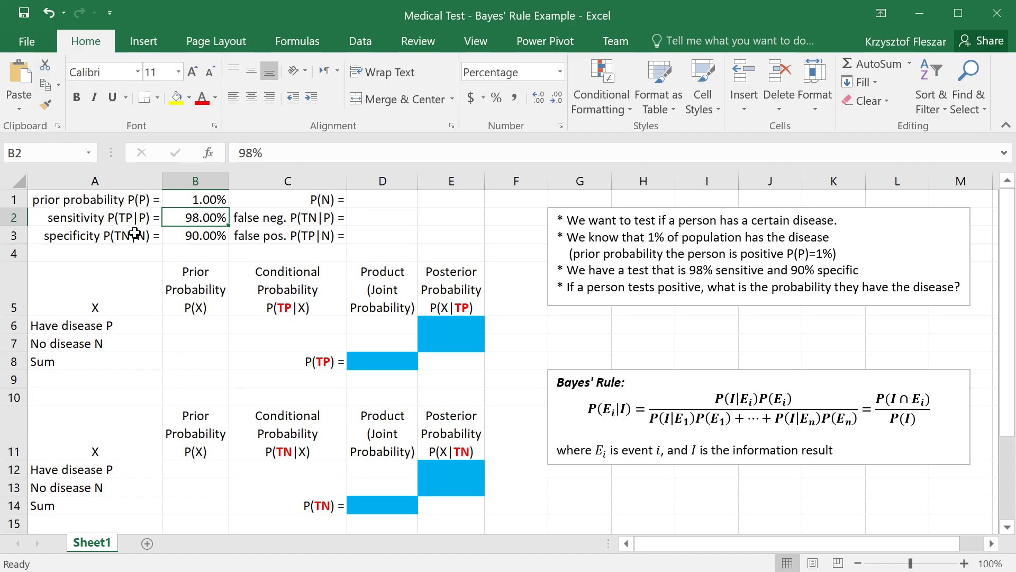
click(129, 219)
click(188, 219)
drag(791, 270, 860, 270)
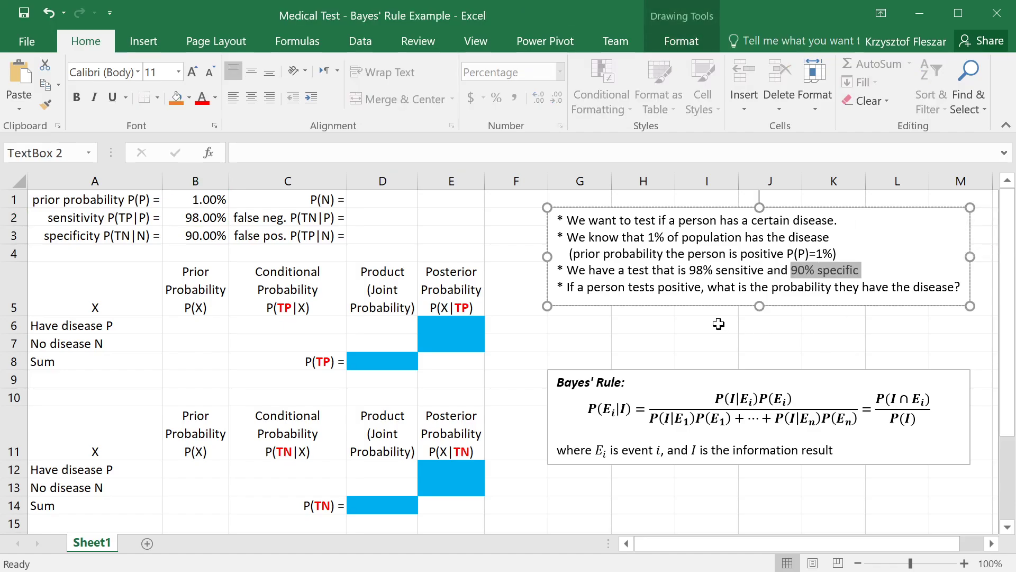
click(123, 243)
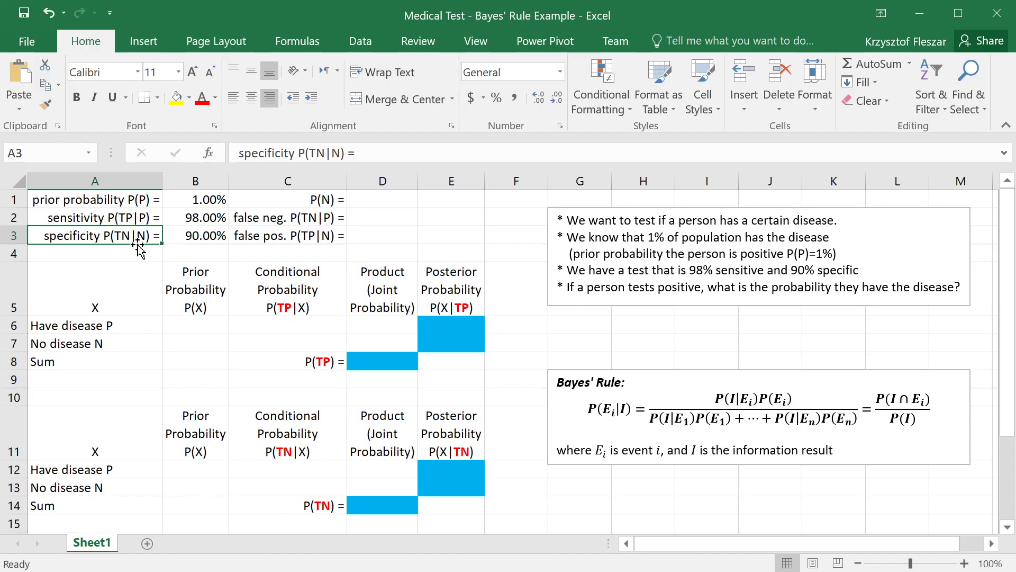
click(211, 240)
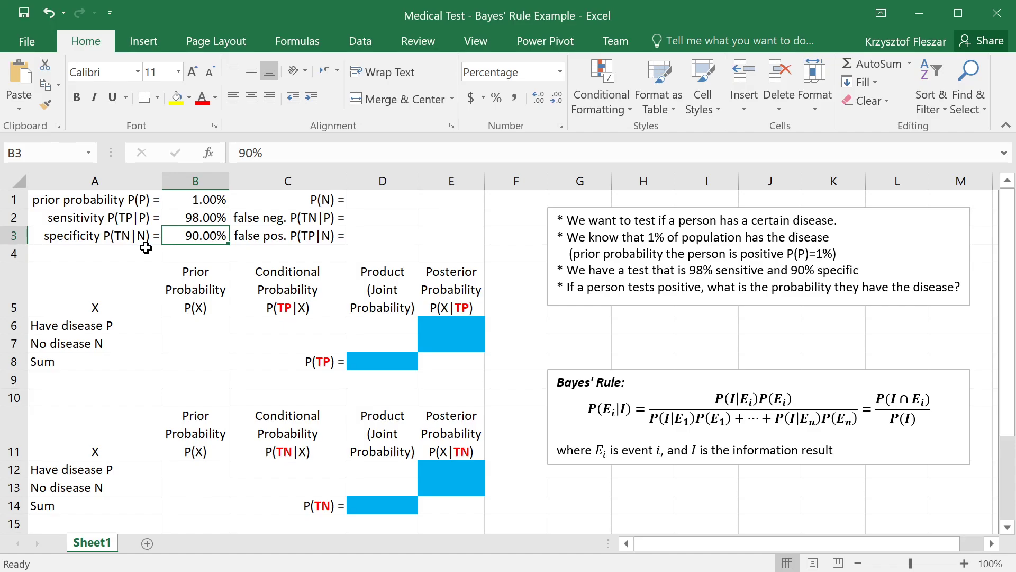
click(199, 216)
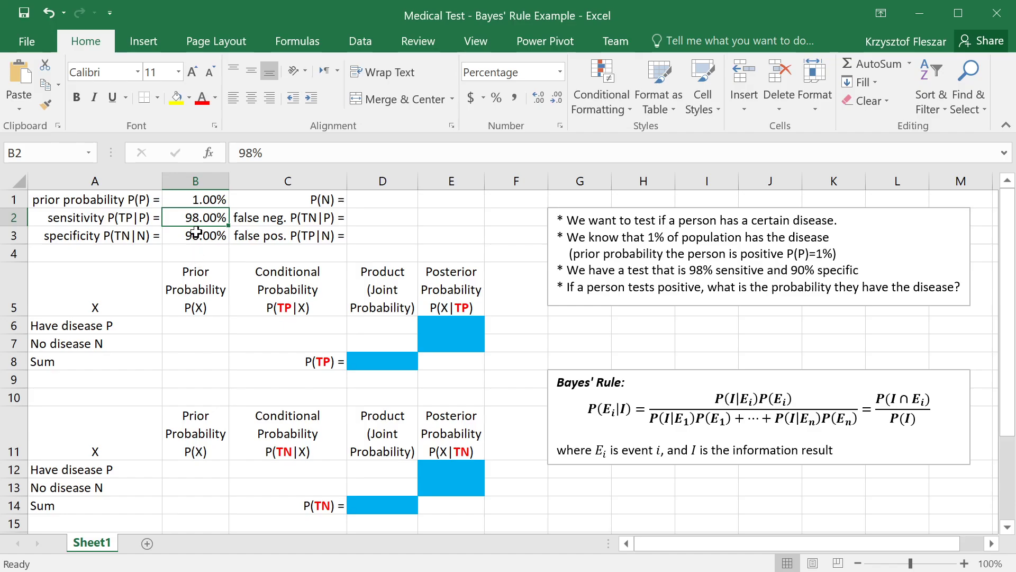
click(196, 233)
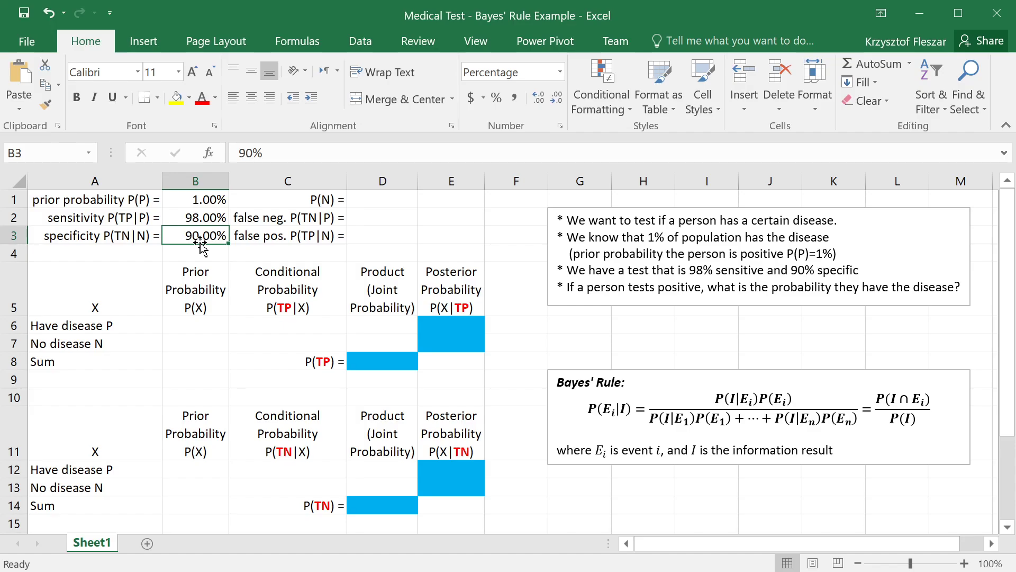
drag(199, 217, 204, 235)
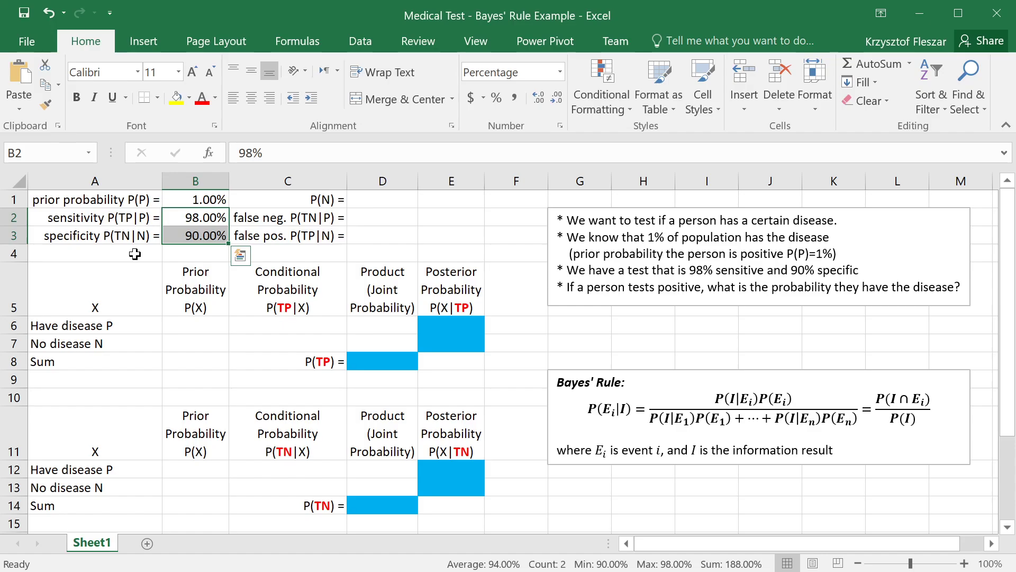
click(131, 216)
click(211, 218)
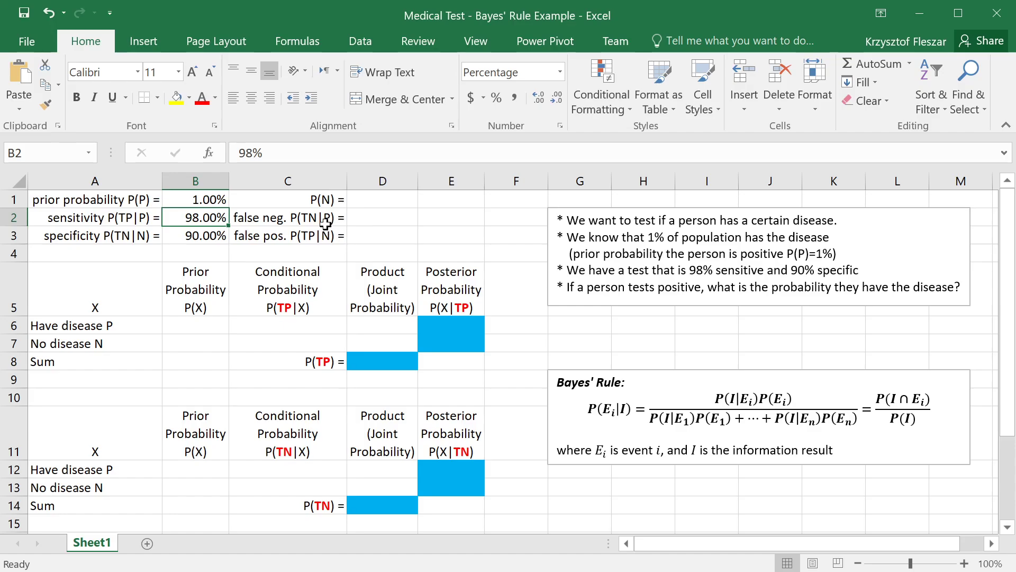
drag(91, 218, 377, 215)
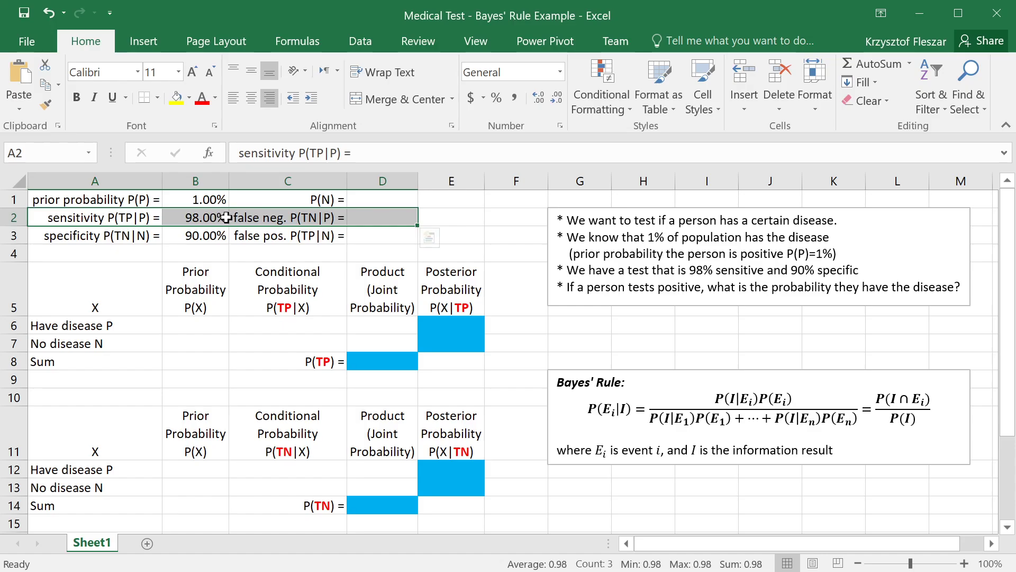
click(360, 220)
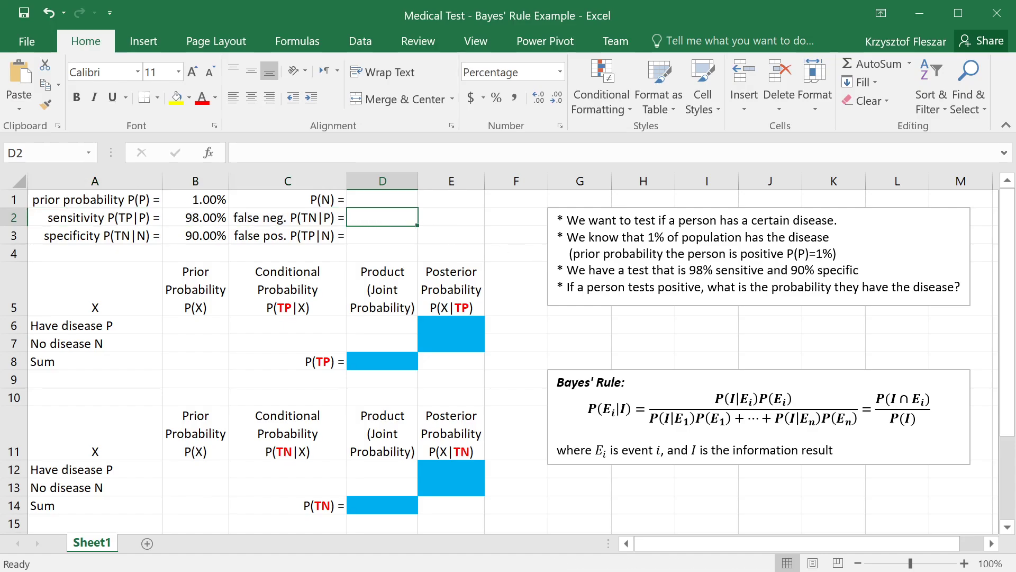
text(1-%)
key(Escape)
text(1-)
click(211, 217)
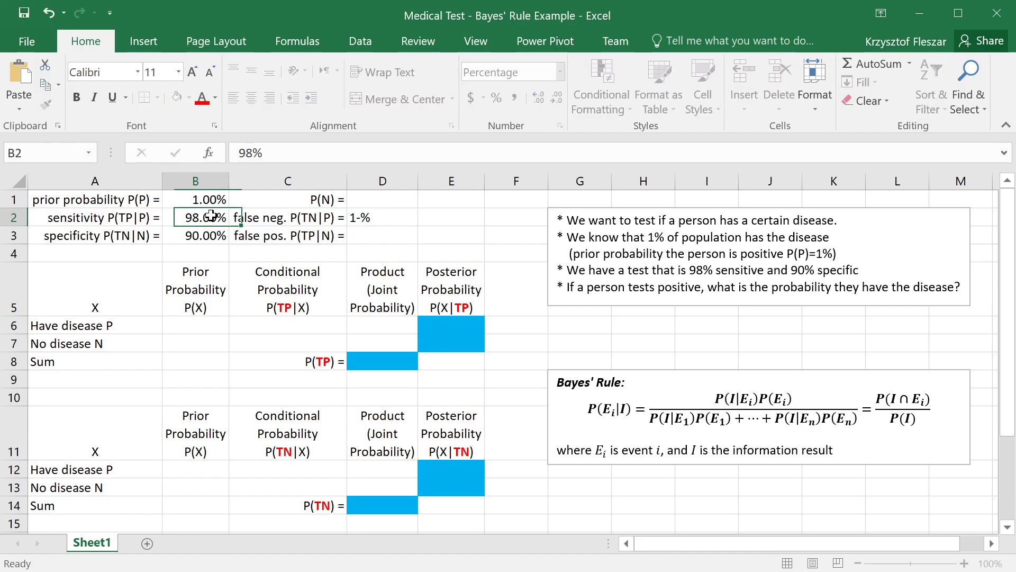
Step: Replace the entry in the false negative cell D2 with the formula =1-B2
key(Right)
key(Right)
key(Delete)
text(=)
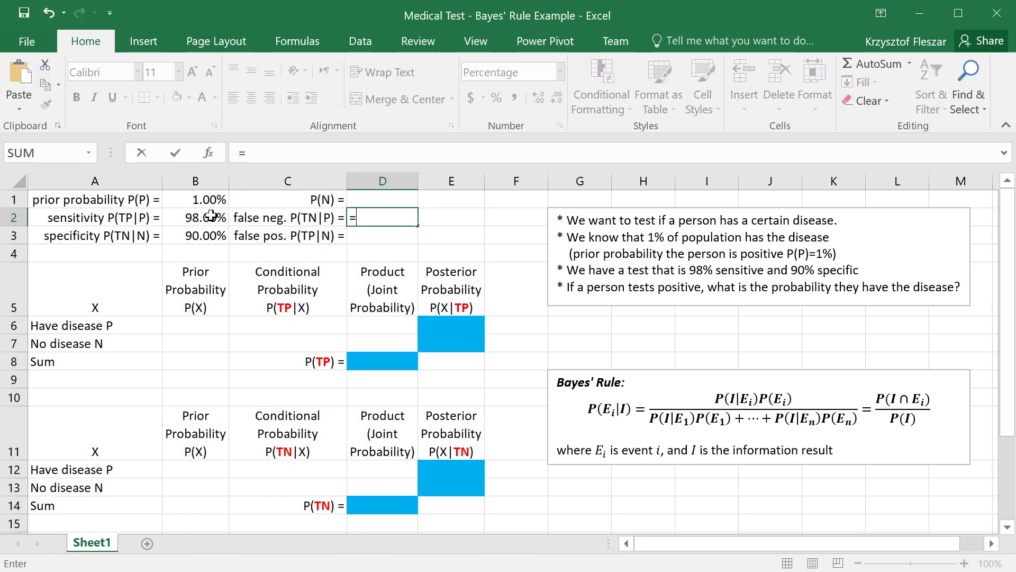
text(1-)
click(211, 217)
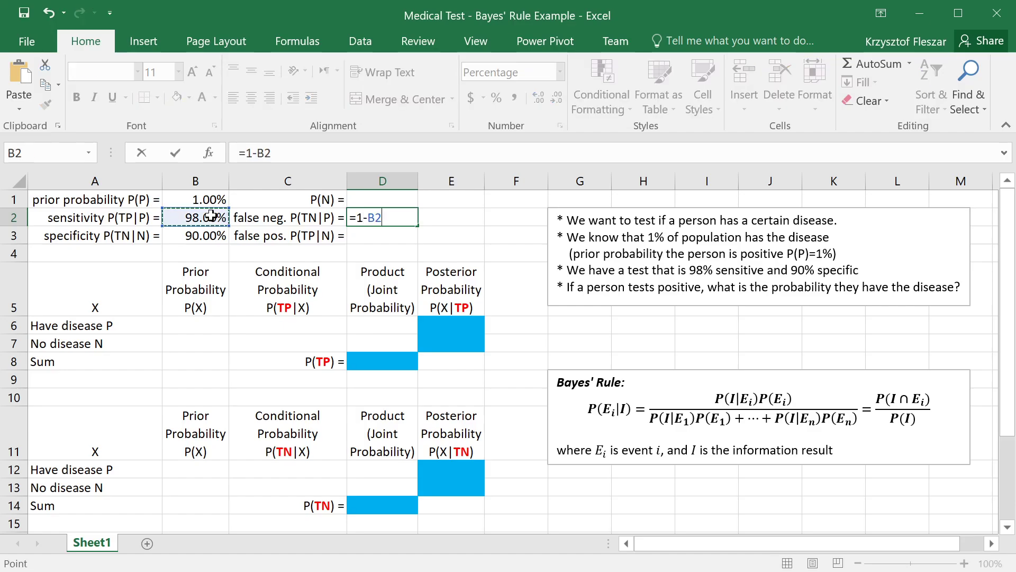
key(Return)
click(367, 218)
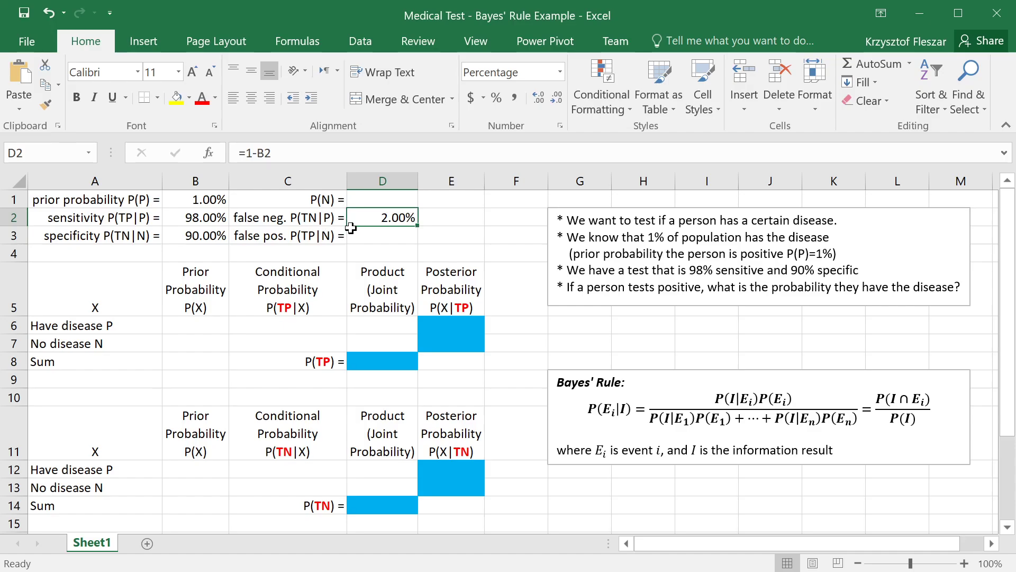
Step: Calculate the false positive probability in cell D3 from the specificity with the formula =1-B3
click(167, 236)
click(118, 242)
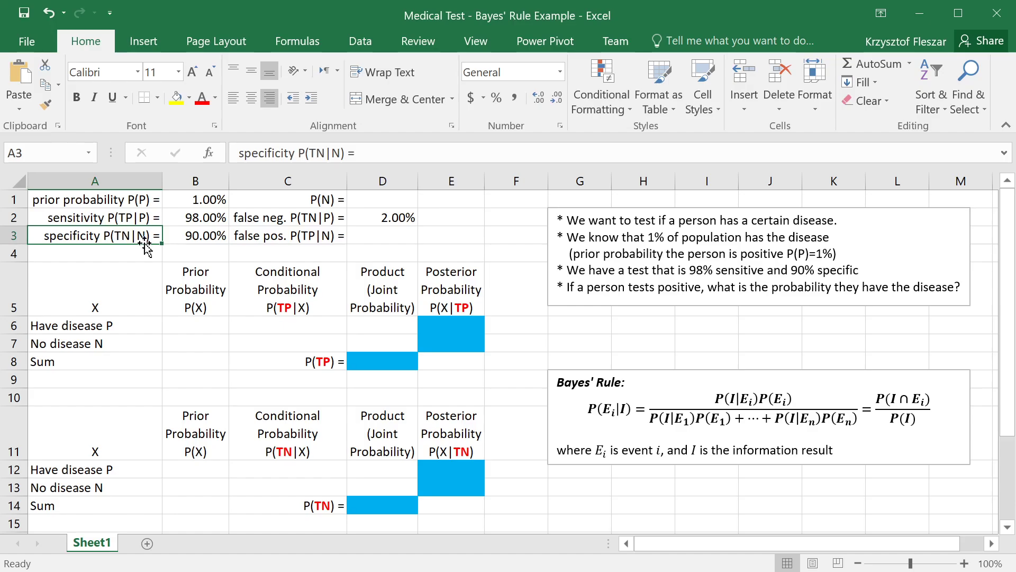
click(193, 236)
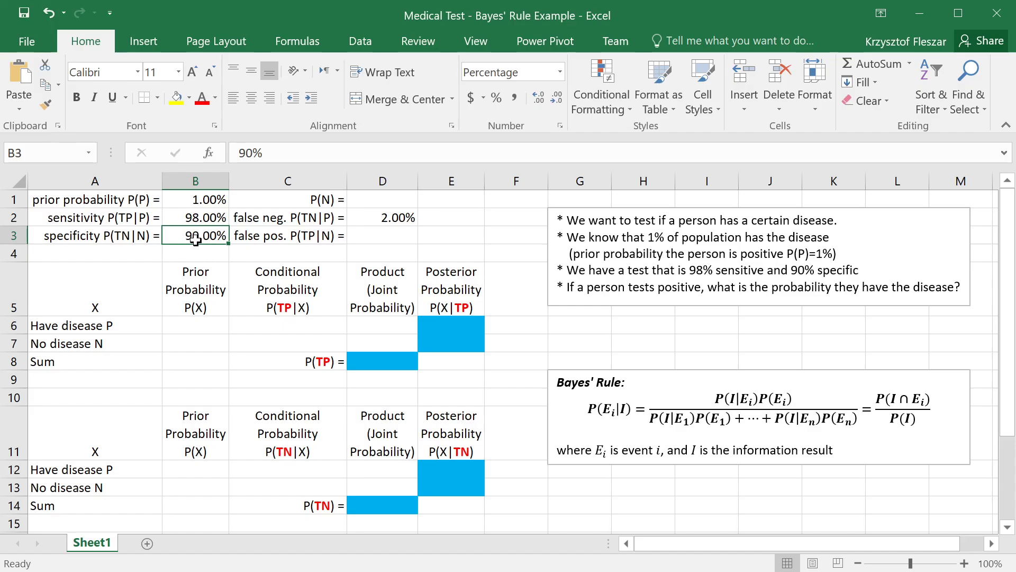
click(388, 239)
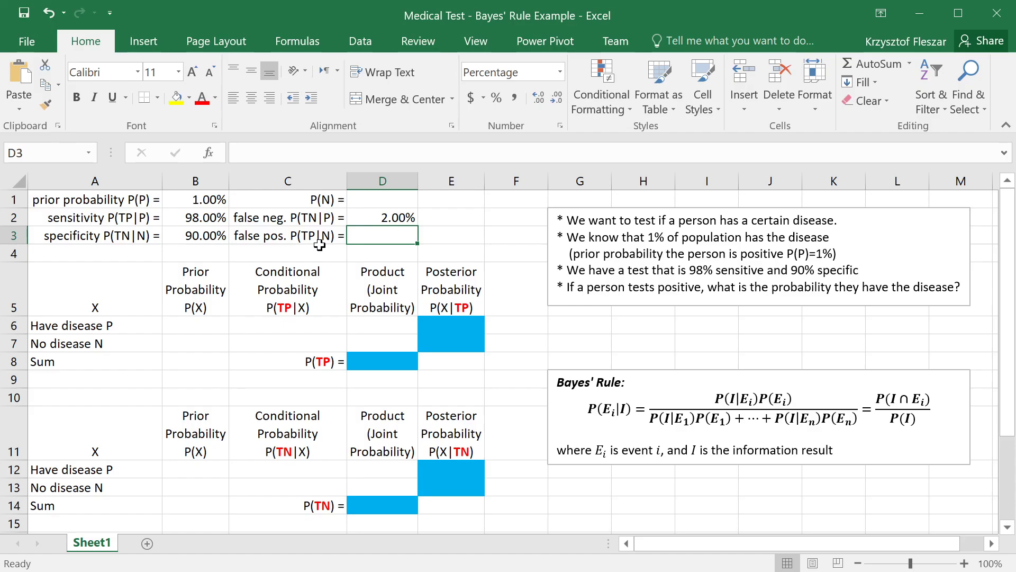
text(=)
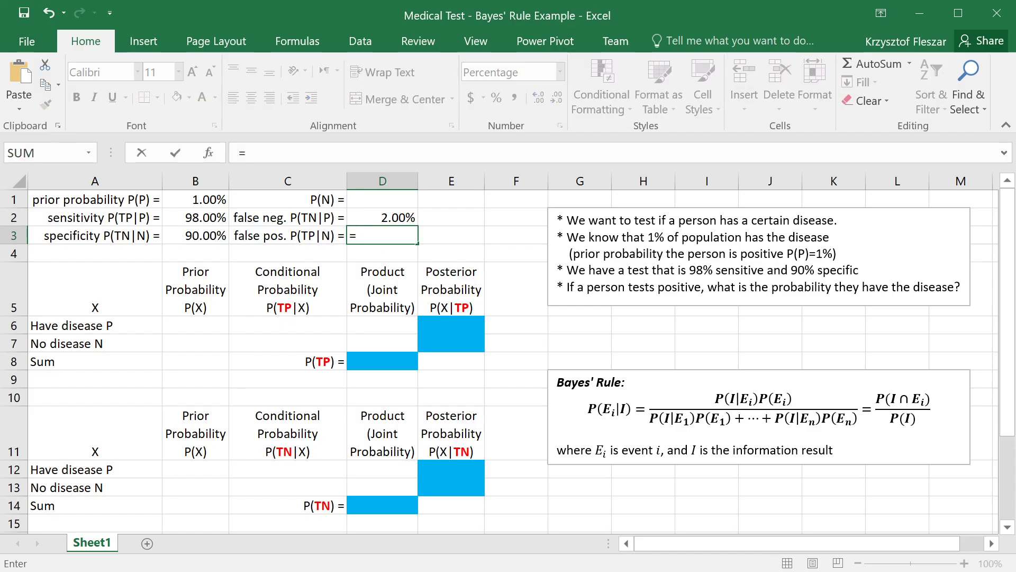
text(1-)
click(197, 236)
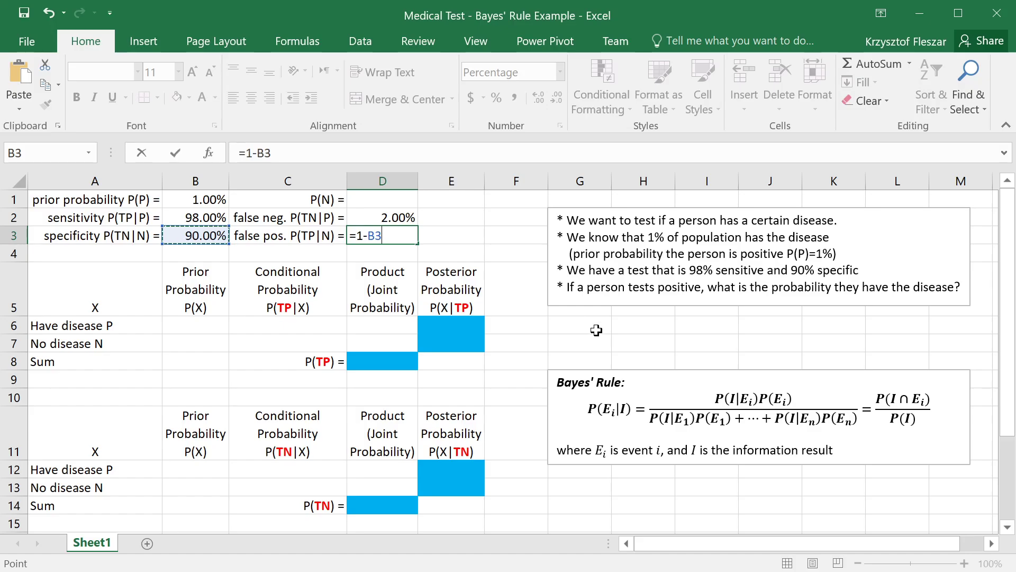
key(Return)
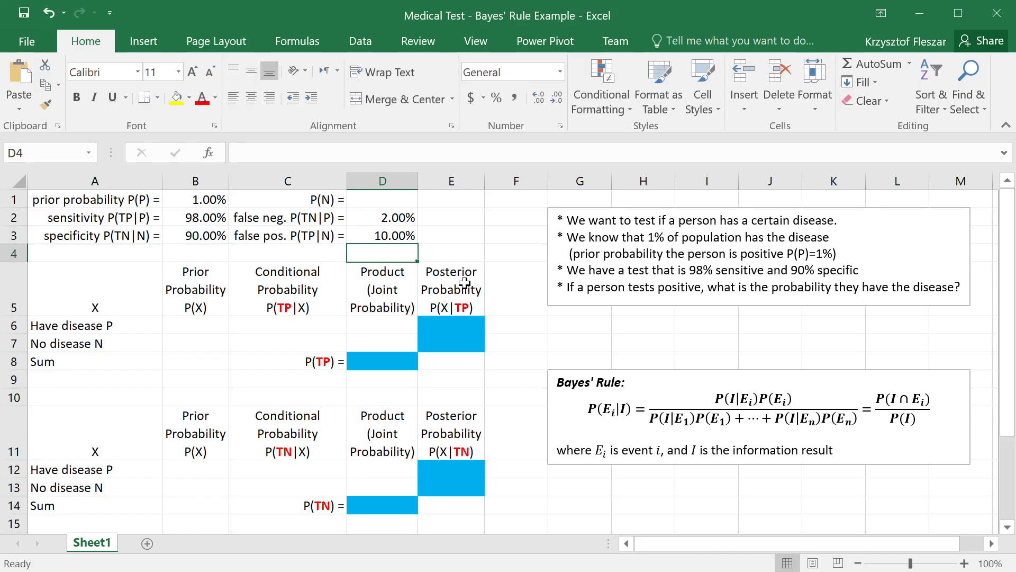
Step: Review the prior probability and sensitivity labels and the final question in the notes text box
click(453, 228)
click(94, 202)
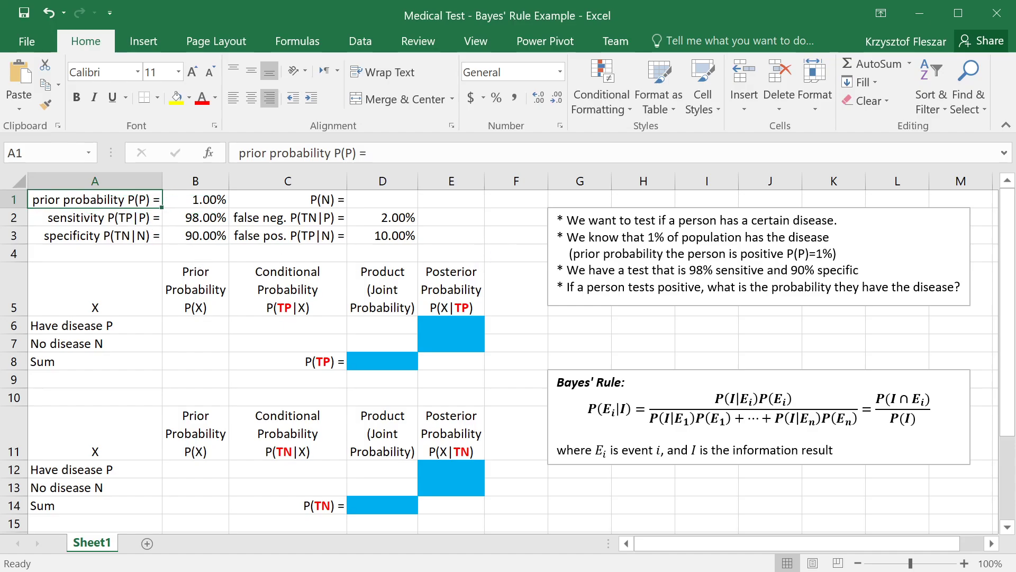
click(116, 220)
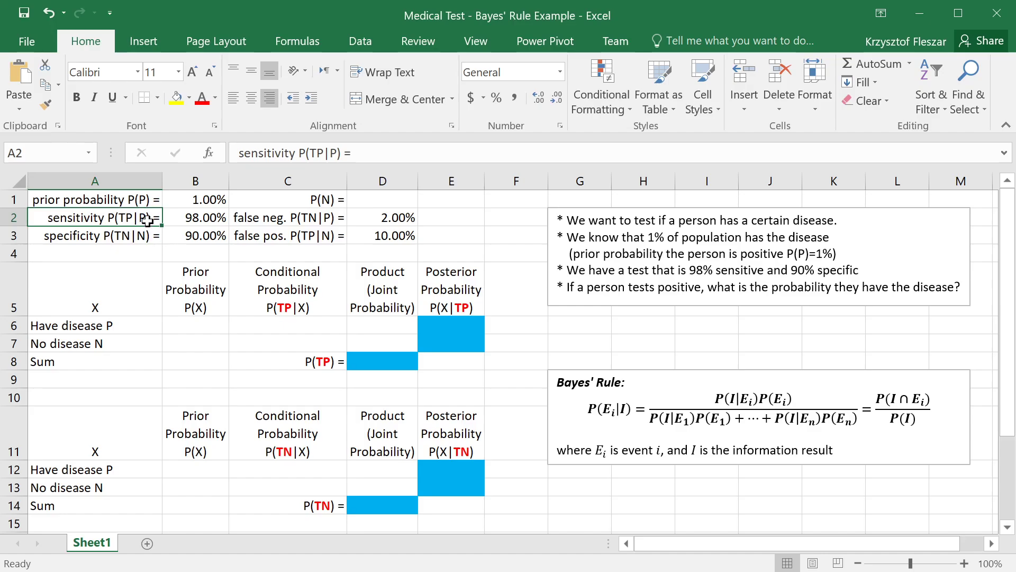
click(842, 270)
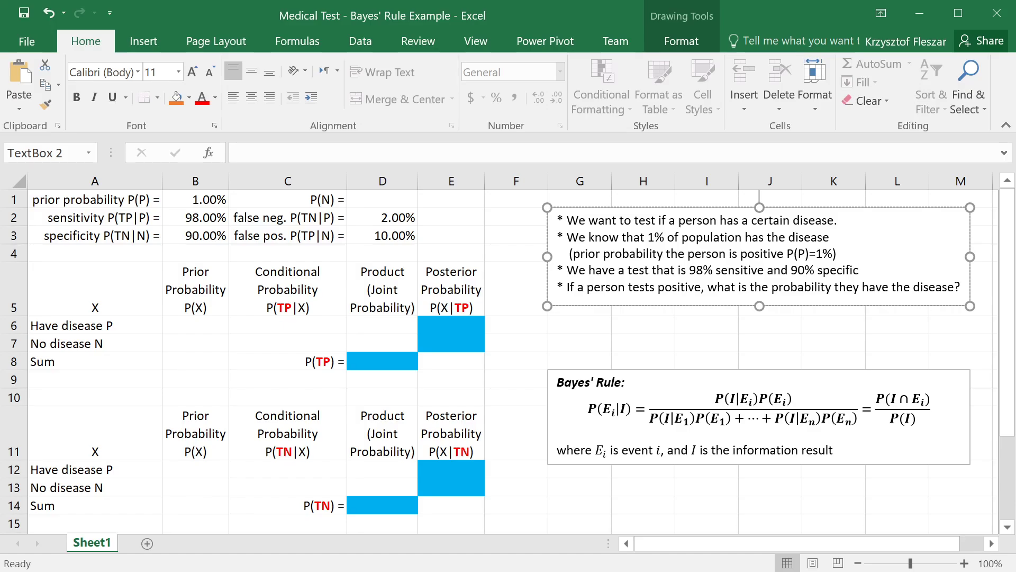
drag(587, 287, 702, 287)
click(701, 287)
Step: Extend the notes text box downward and add a new line after the last question starting with "P(P|TP)"
click(761, 306)
drag(761, 307, 760, 333)
click(960, 286)
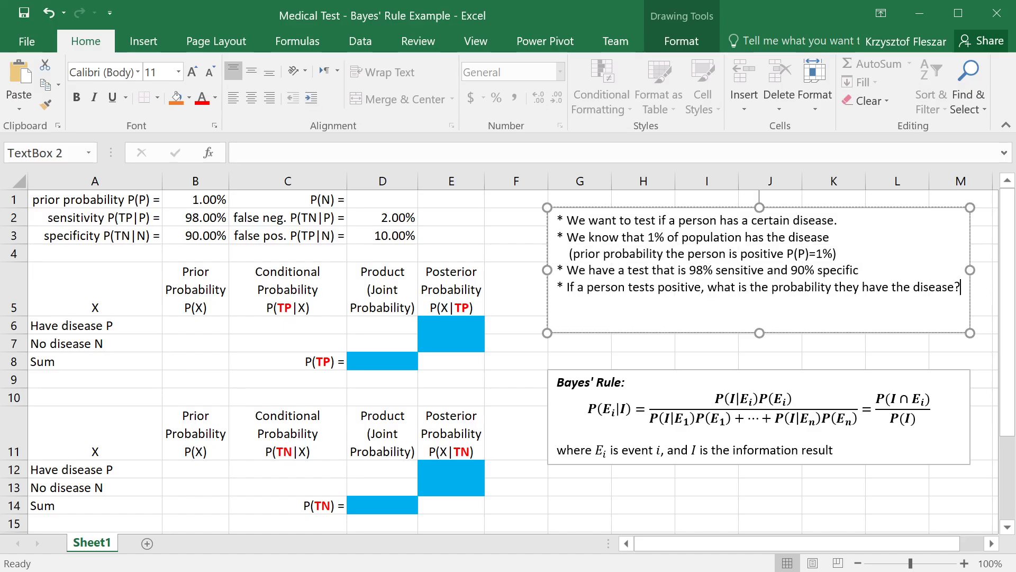
key(Return)
key(Tab)
key(BackSpace)
text(P(P|TP))
Step: Complete the new line in the notes text box as "P(P|TP) = ?, P(N|TN) = ?"
key(BackSpace)
key(Right)
key(shift+Right)
key(Right)
key(Right)
text(()
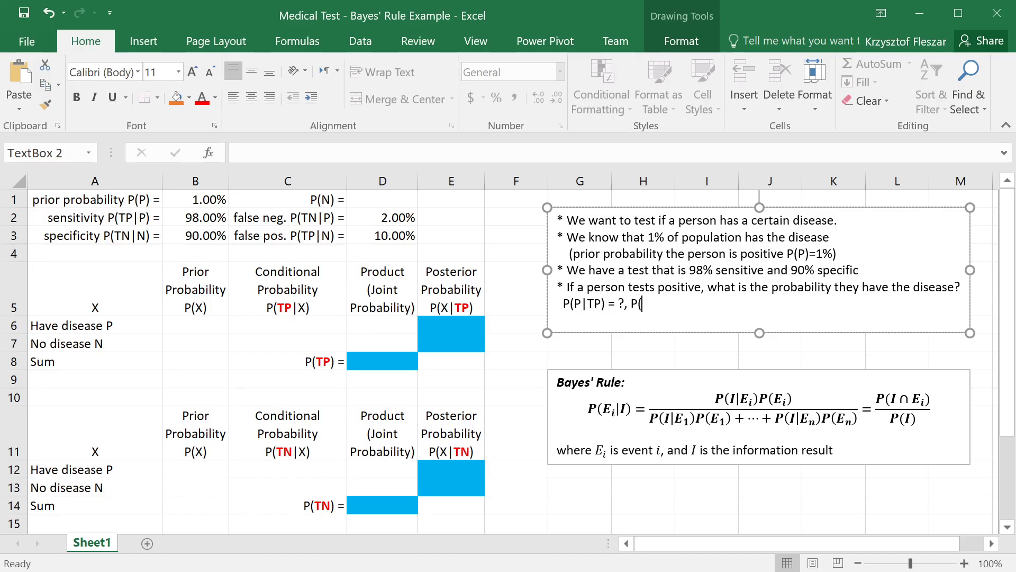
text(N|TN) = ?)
Step: Review the added question line, the sensitivity value in B2 and the empty P(X|TP) probability table
drag(558, 304, 698, 304)
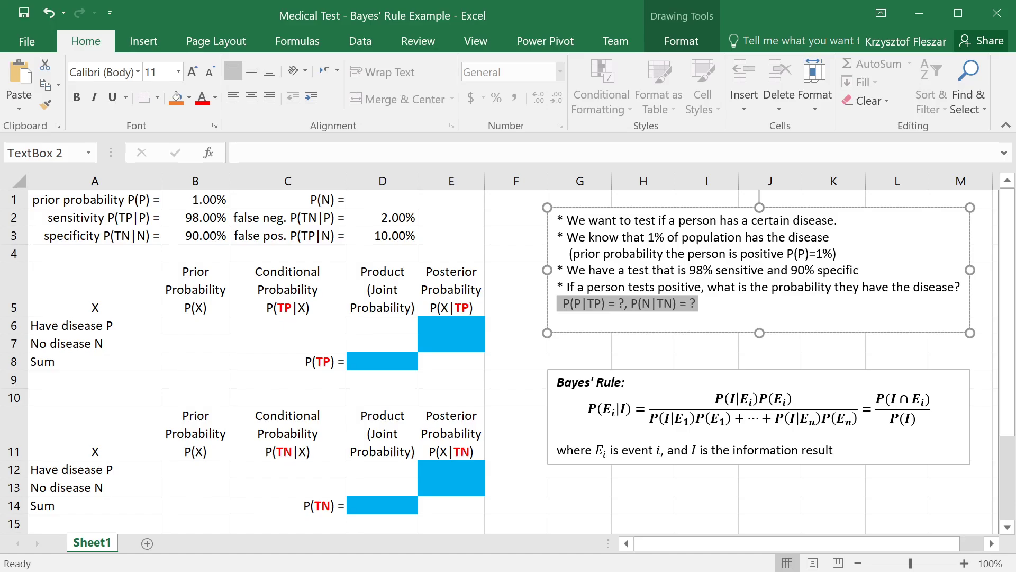
key(Right)
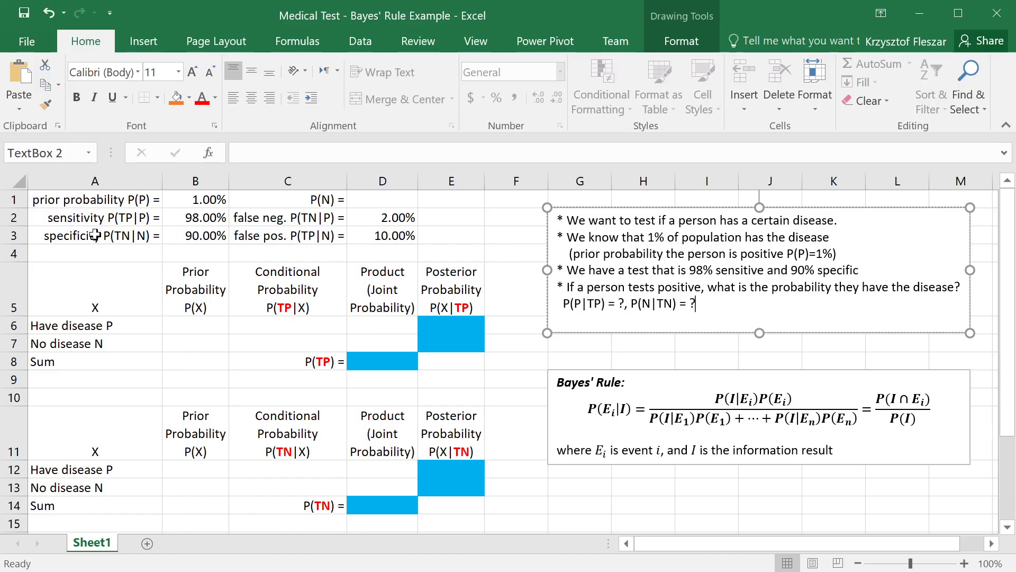
click(193, 219)
double_click(620, 303)
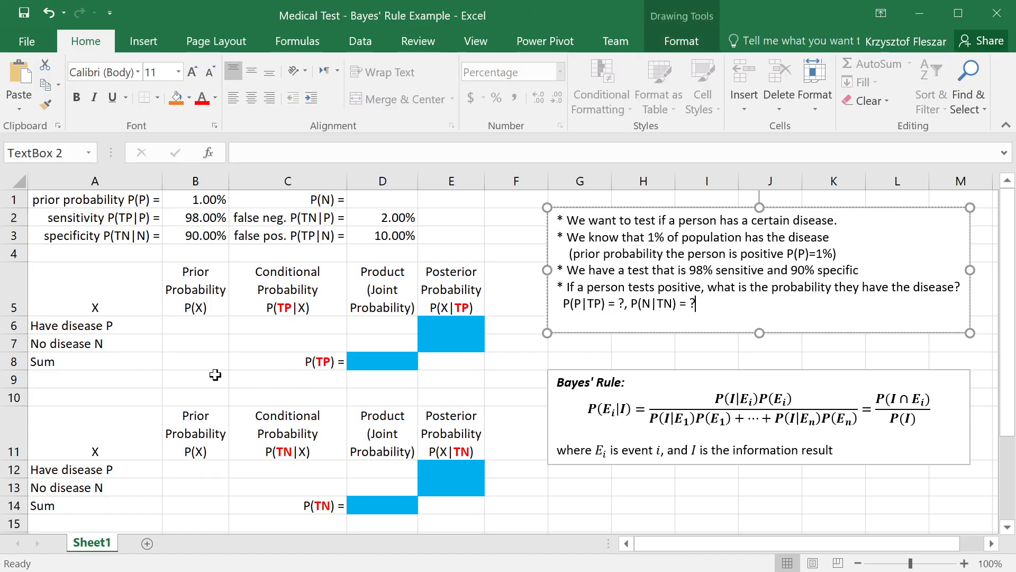
click(180, 345)
drag(131, 290, 466, 375)
click(459, 397)
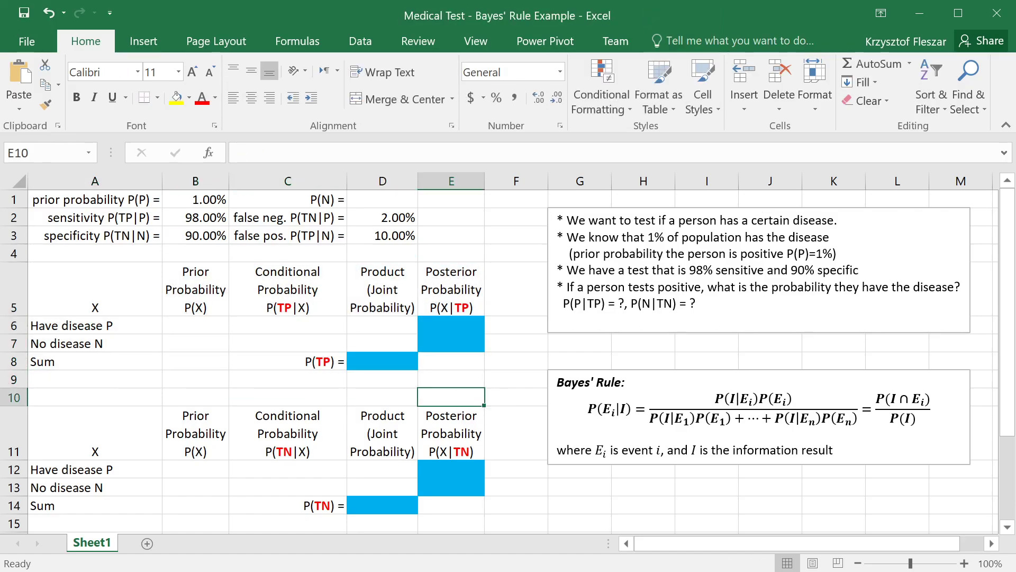
Step: Examine the P(X|TN) table and the P(Ei|I), P(Ei) and P(I|Ei) terms of the Bayes' Rule formula
drag(141, 415, 450, 504)
click(587, 409)
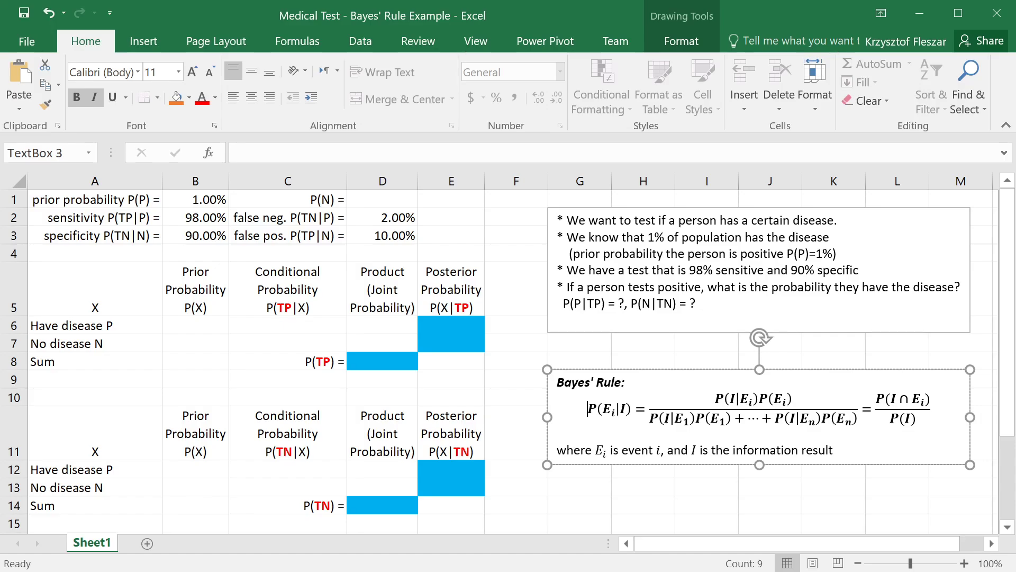
drag(603, 409, 611, 409)
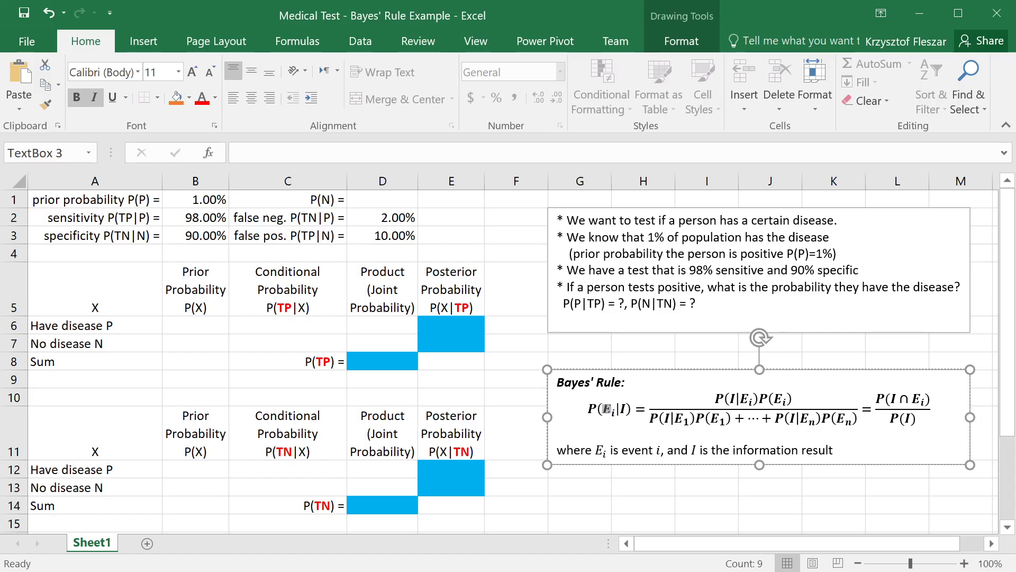
click(626, 409)
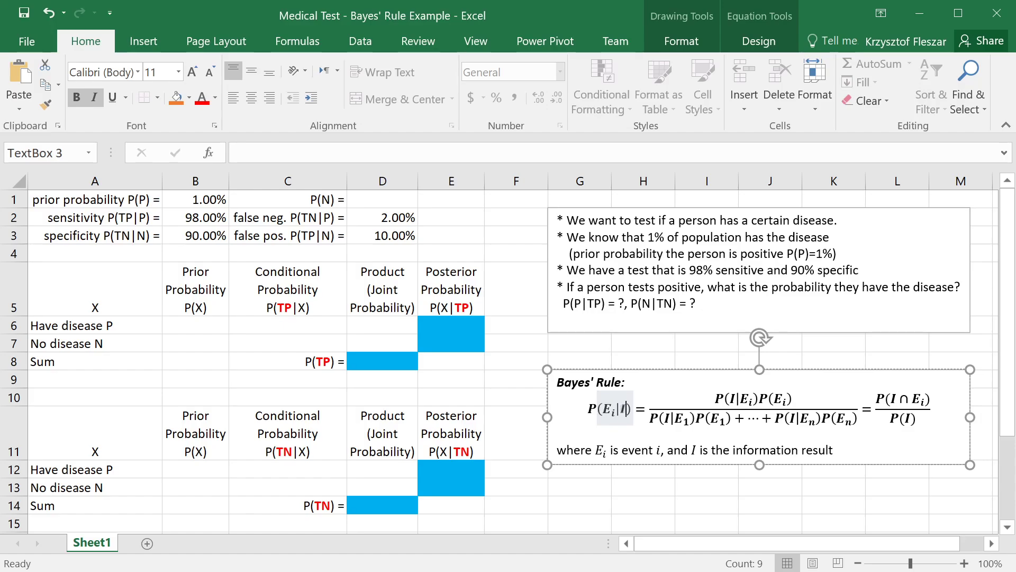
drag(792, 400, 759, 400)
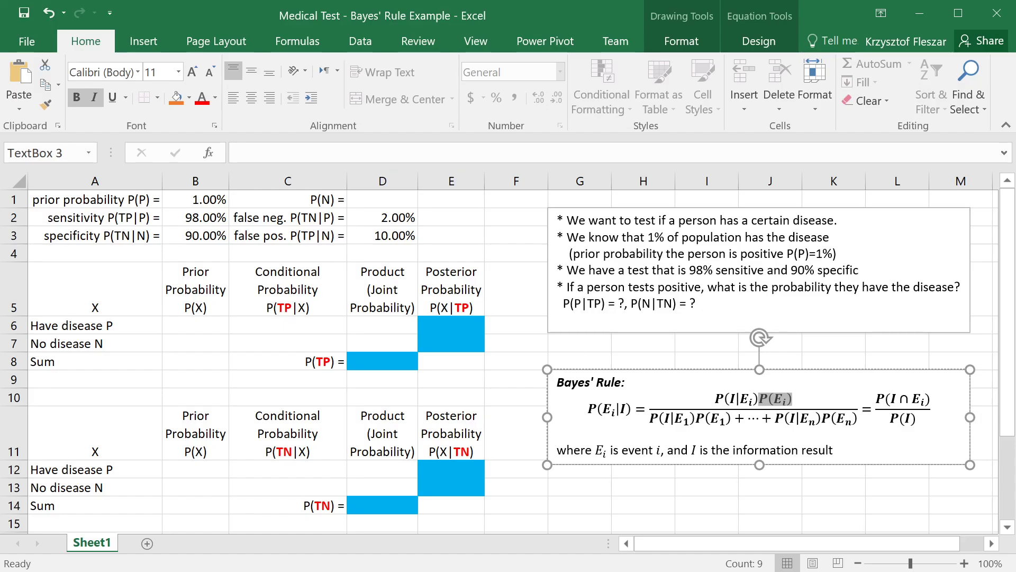
drag(755, 399, 725, 400)
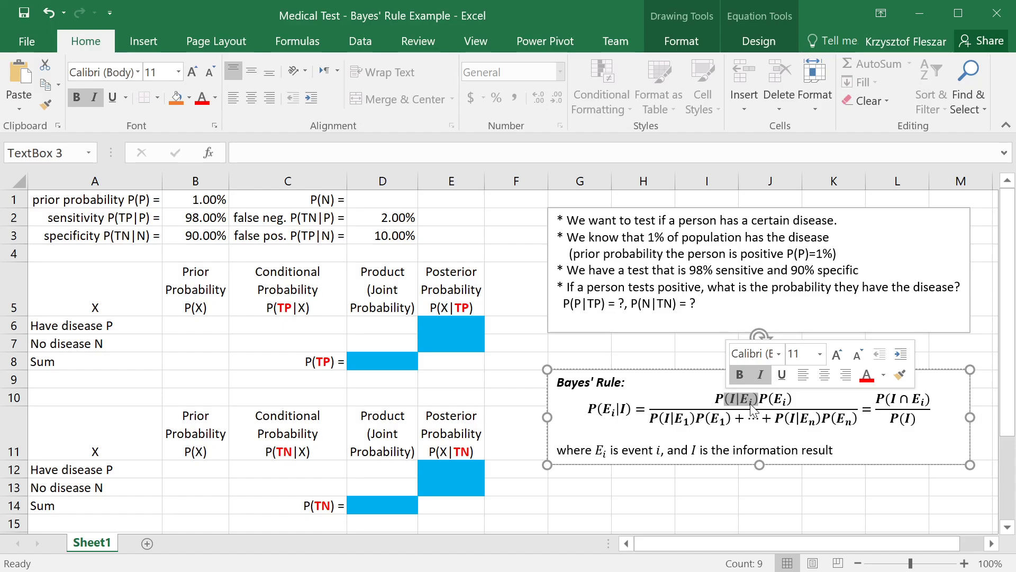
Step: Review the given test probabilities in rows 1 to 3, the P(P|TP) and P(N|TN) question line, and the prior probability cells in both tables
drag(114, 212, 114, 236)
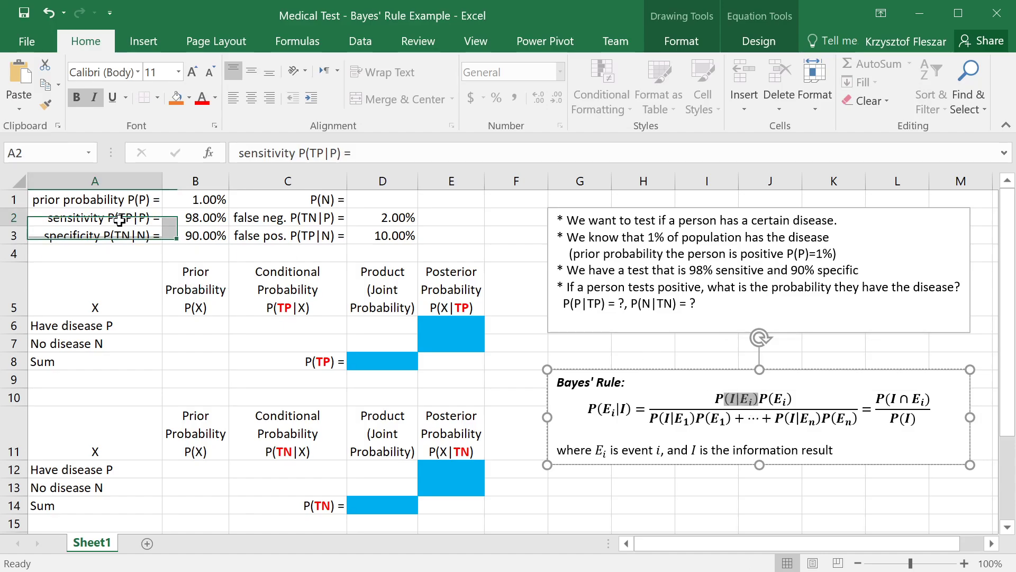
drag(320, 217, 320, 233)
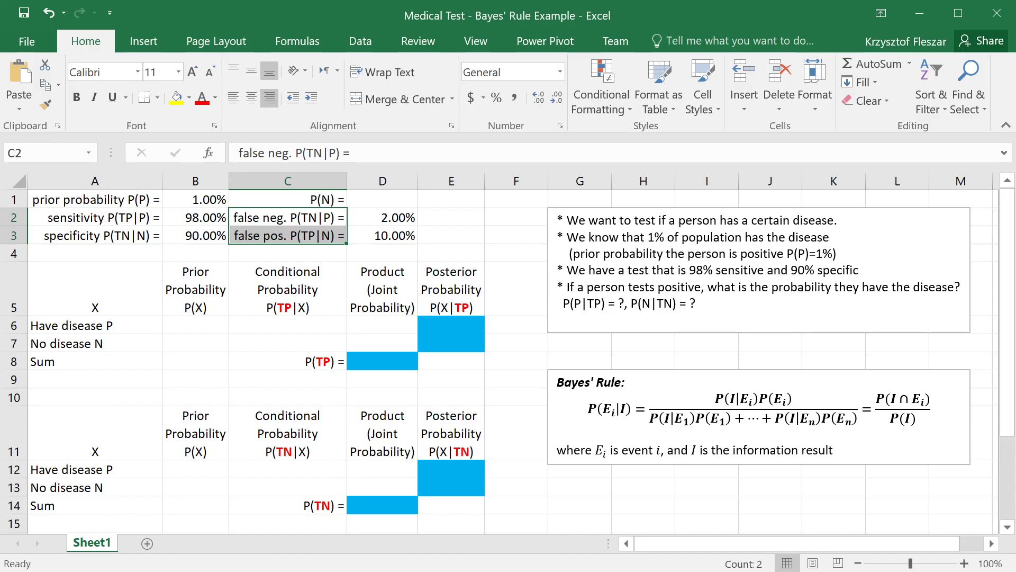
drag(155, 200, 297, 237)
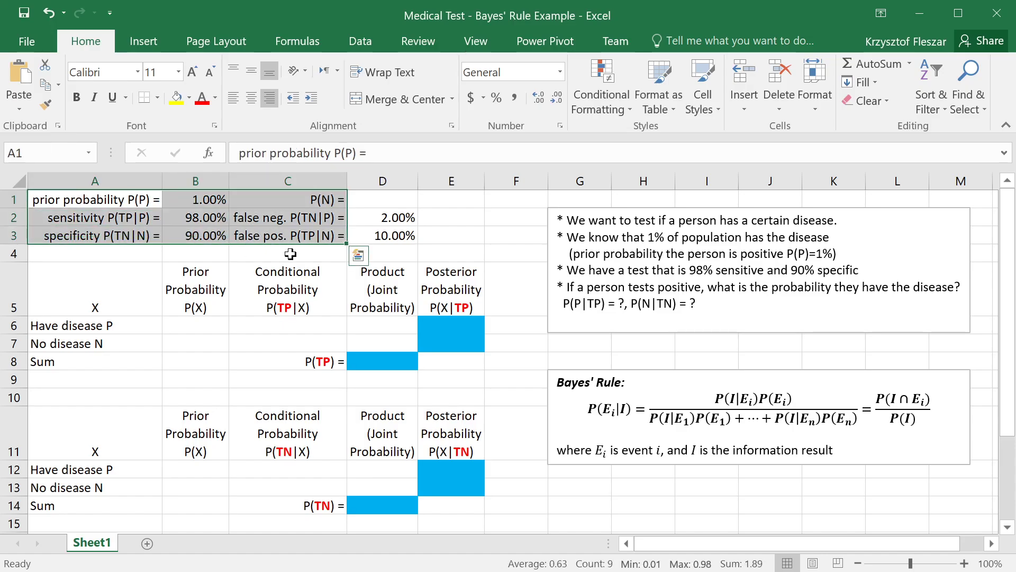
drag(698, 303, 575, 299)
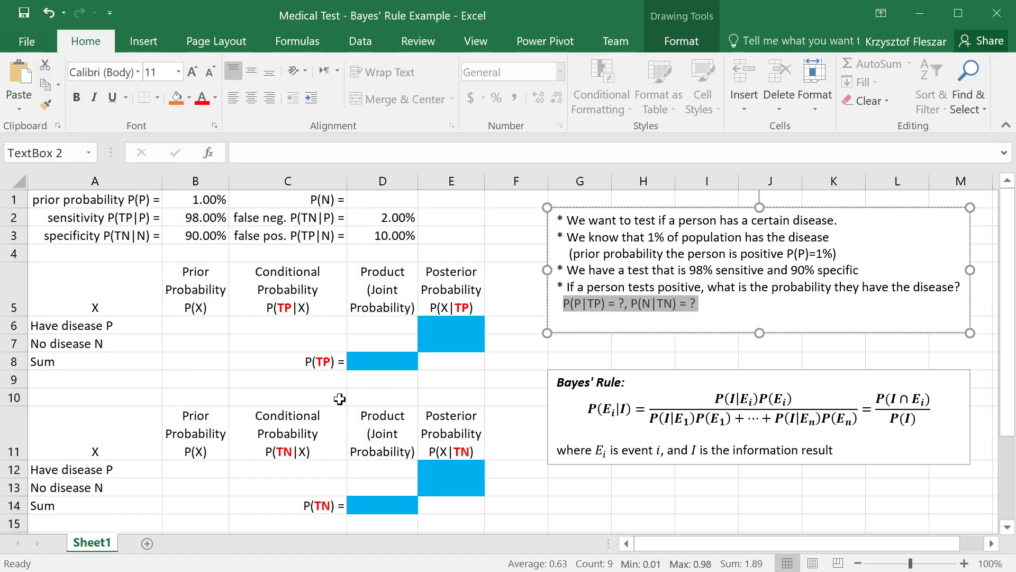
click(197, 325)
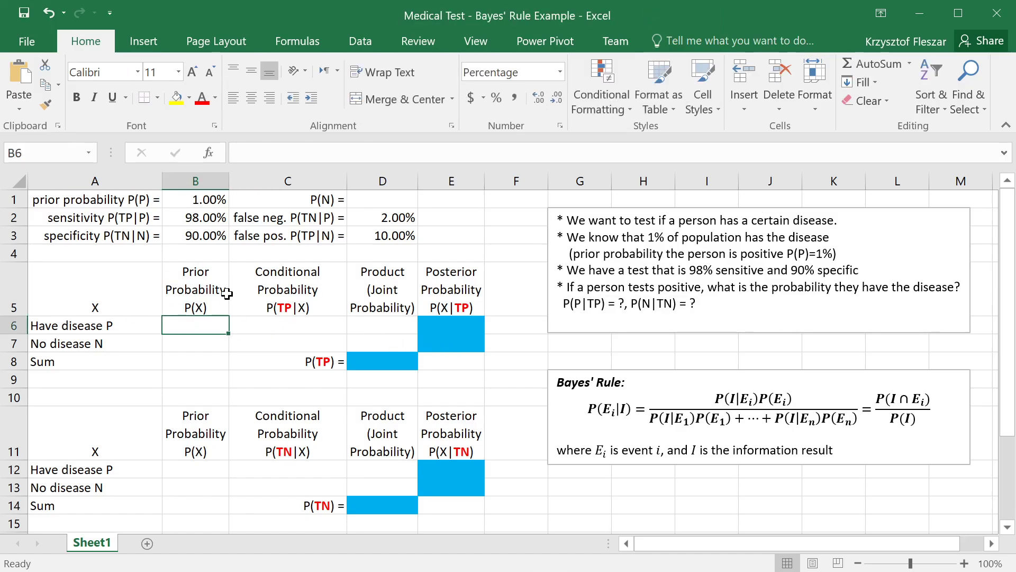
drag(84, 288, 454, 363)
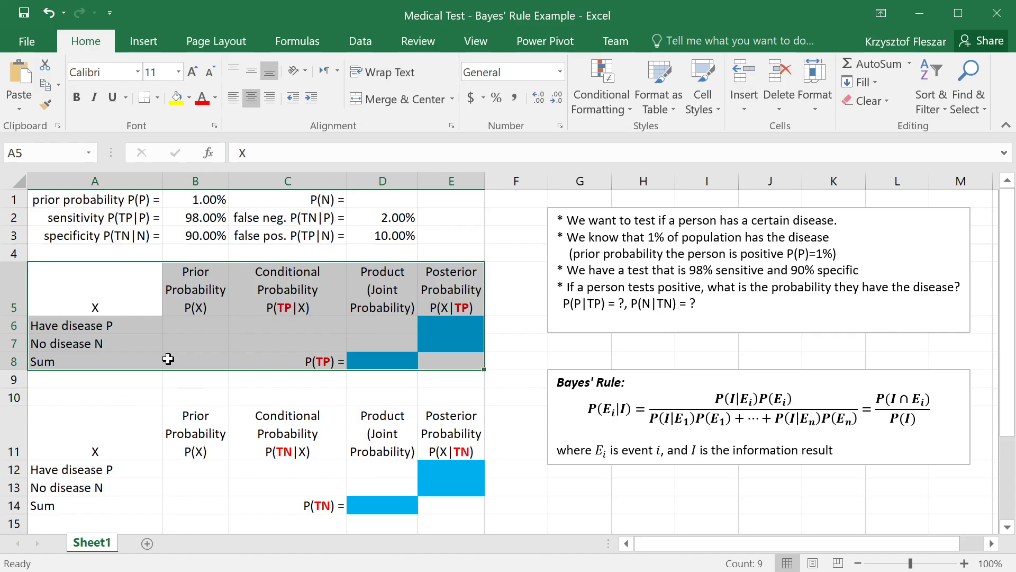
click(329, 361)
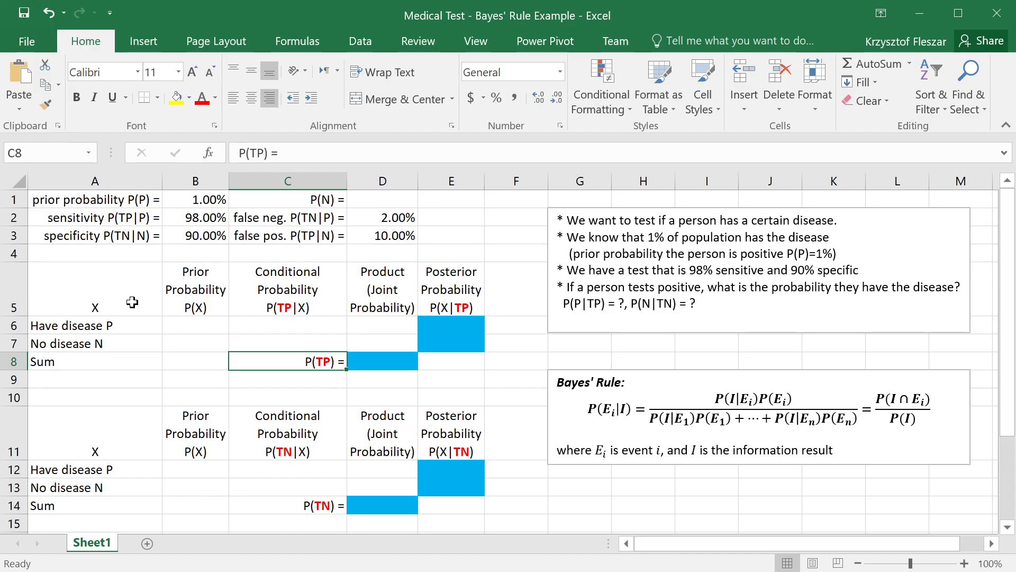
click(174, 324)
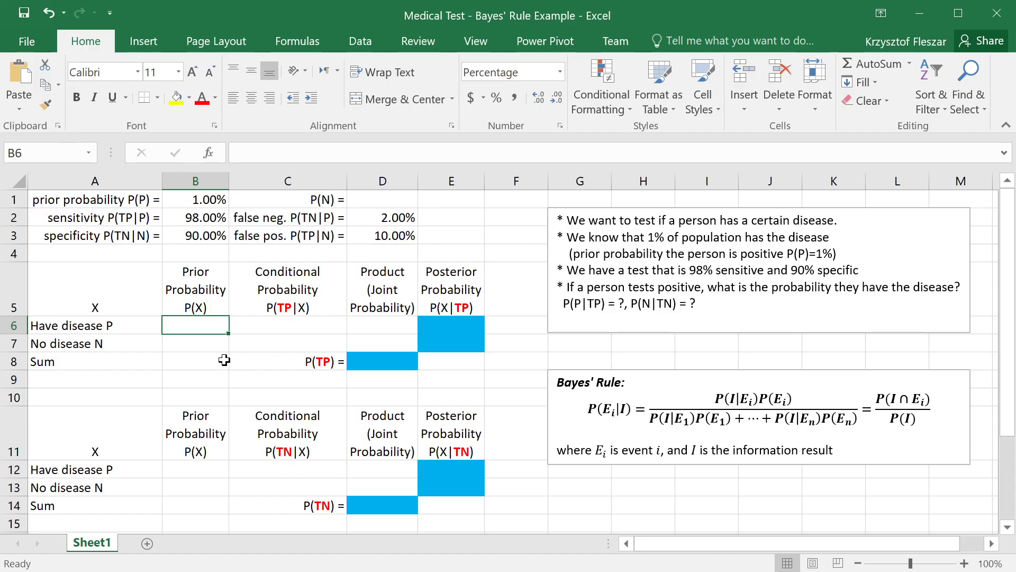
drag(196, 336, 197, 343)
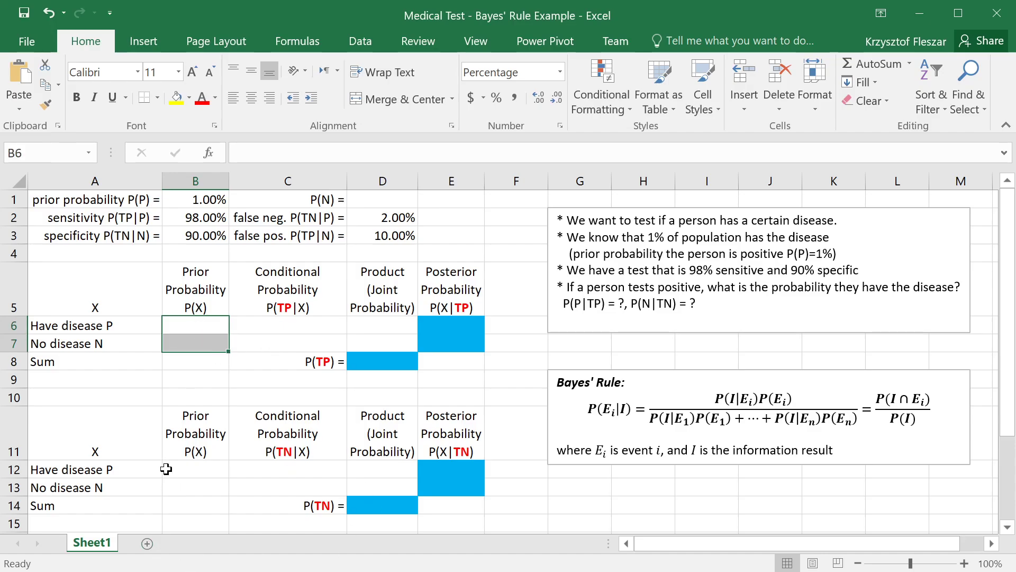
drag(196, 469, 199, 484)
Step: Fill the prior probability of having the disease in B6 with the formula =B1
click(196, 321)
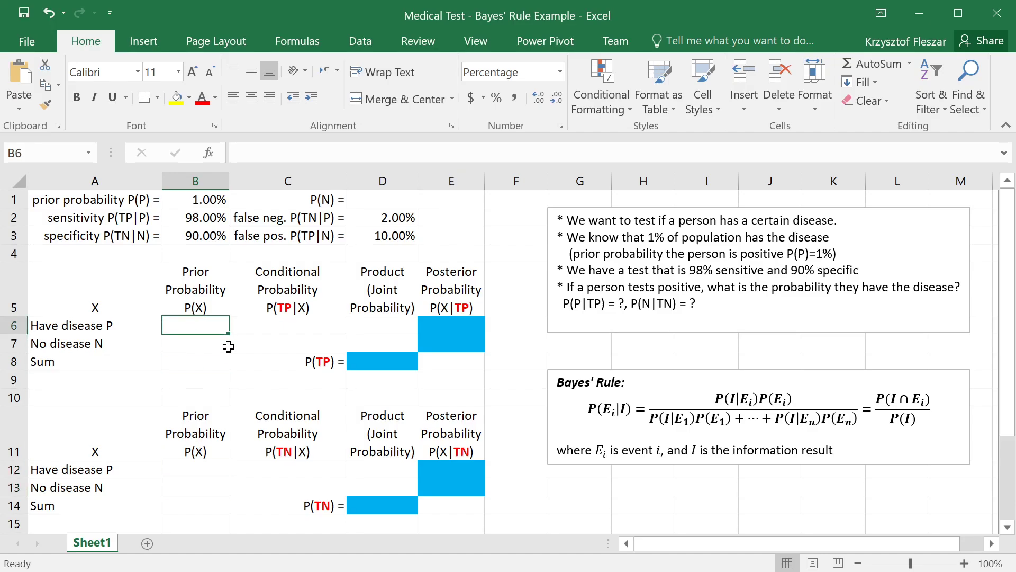
text(=)
click(211, 198)
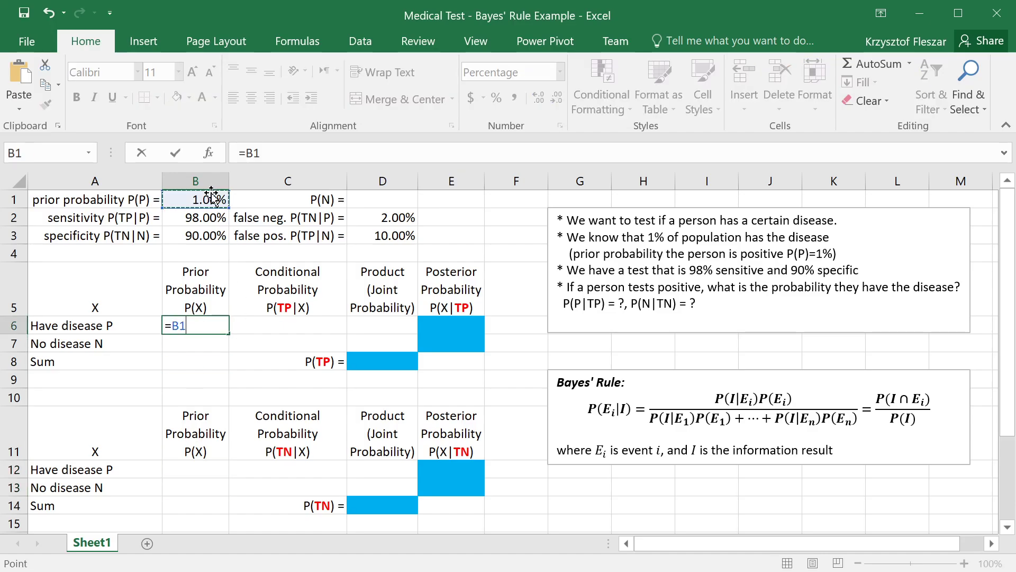
key(Return)
Step: Compute P(N) in D1 as the complement of the prior probability with the formula =1-B1
click(393, 200)
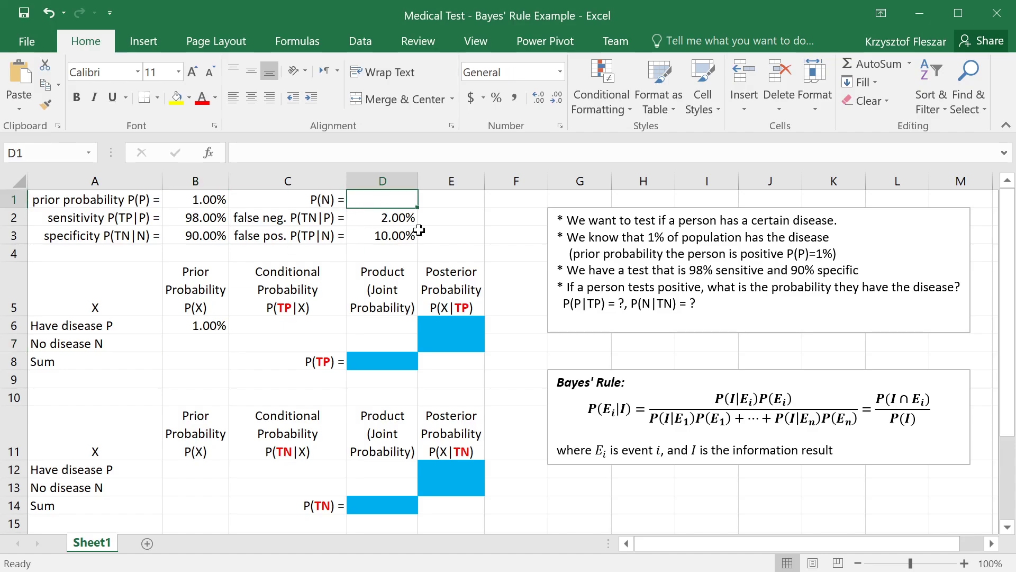
text(=1-)
scroll(356, 216, down, 1)
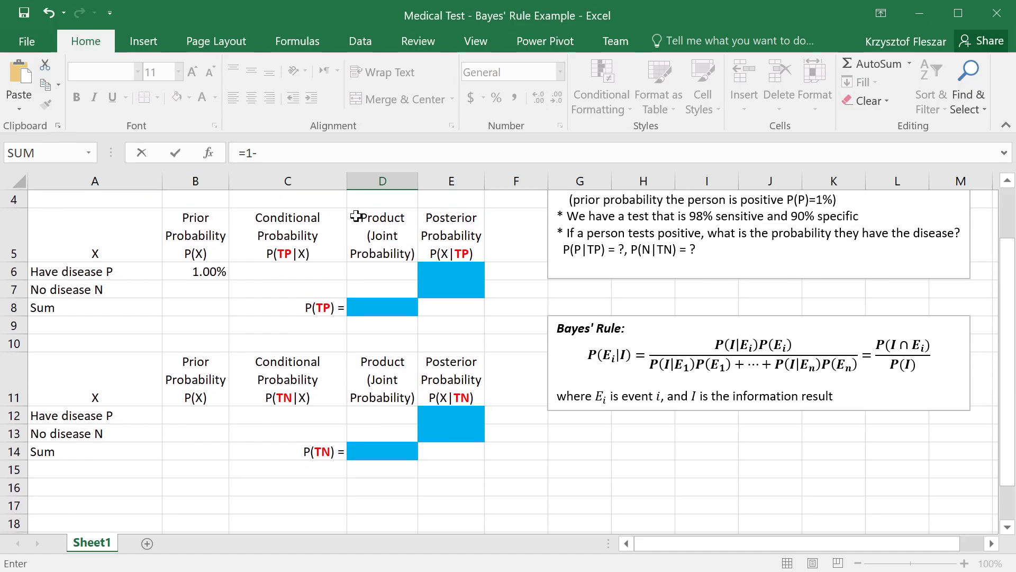
scroll(355, 216, up, 1)
click(201, 200)
key(Return)
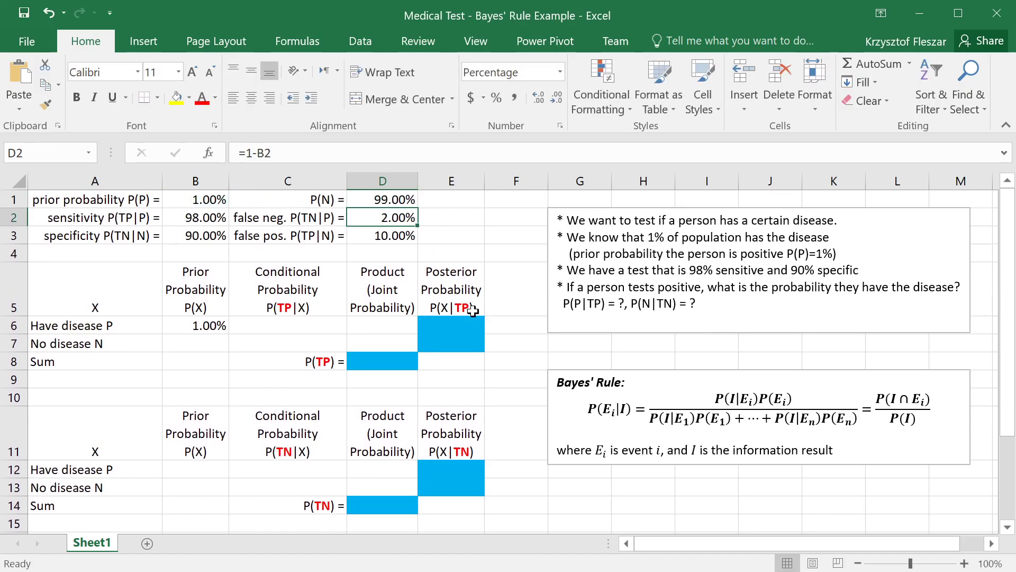
click(378, 203)
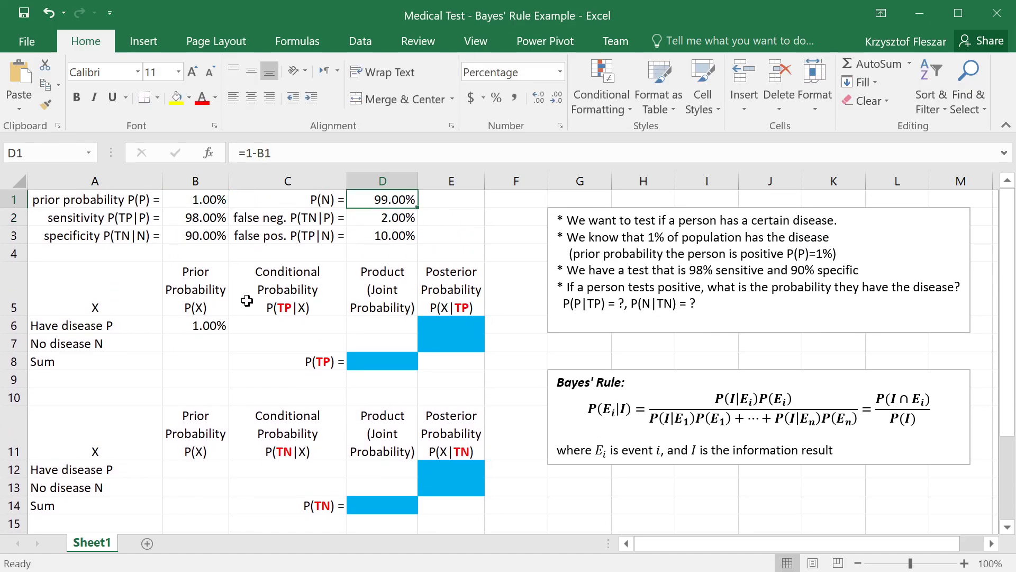
Step: Fill the prior probability of no disease in B7 with the formula =D1
click(205, 342)
text(=)
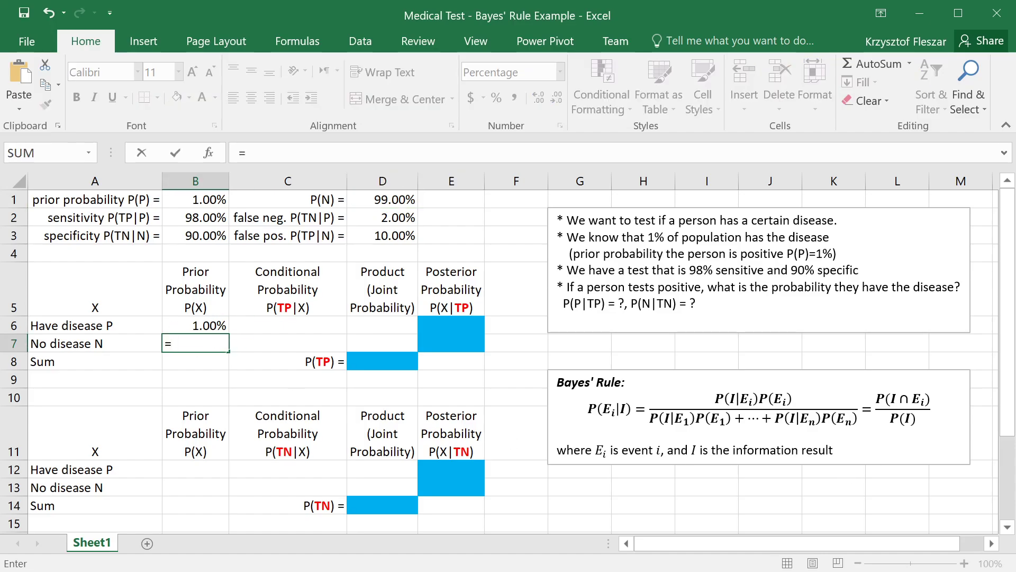
click(391, 199)
key(Return)
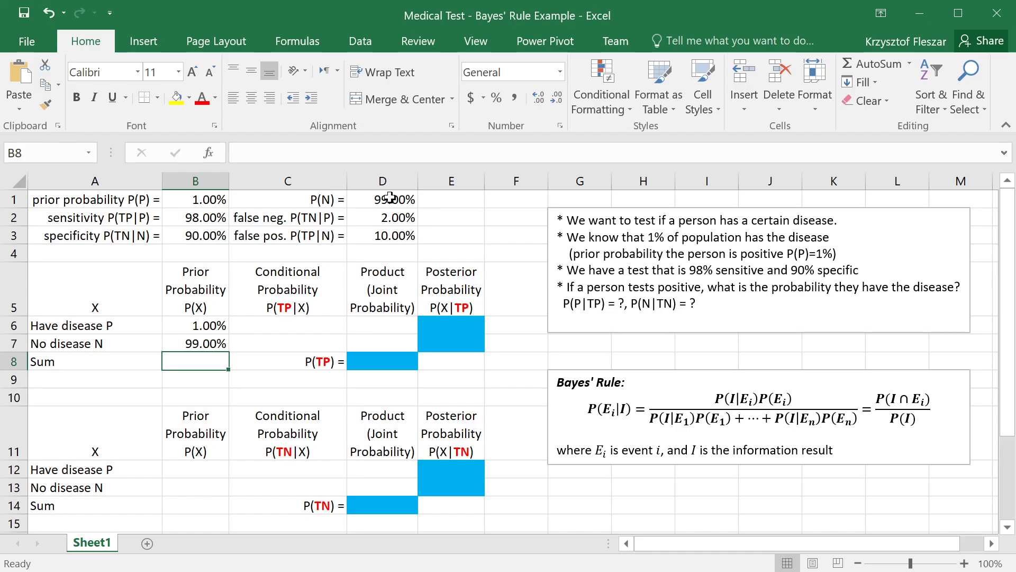
Step: Check the two prior probabilities in B6:B7 against their row labels and the empty P(TP|X) cells beside them
drag(207, 327, 212, 335)
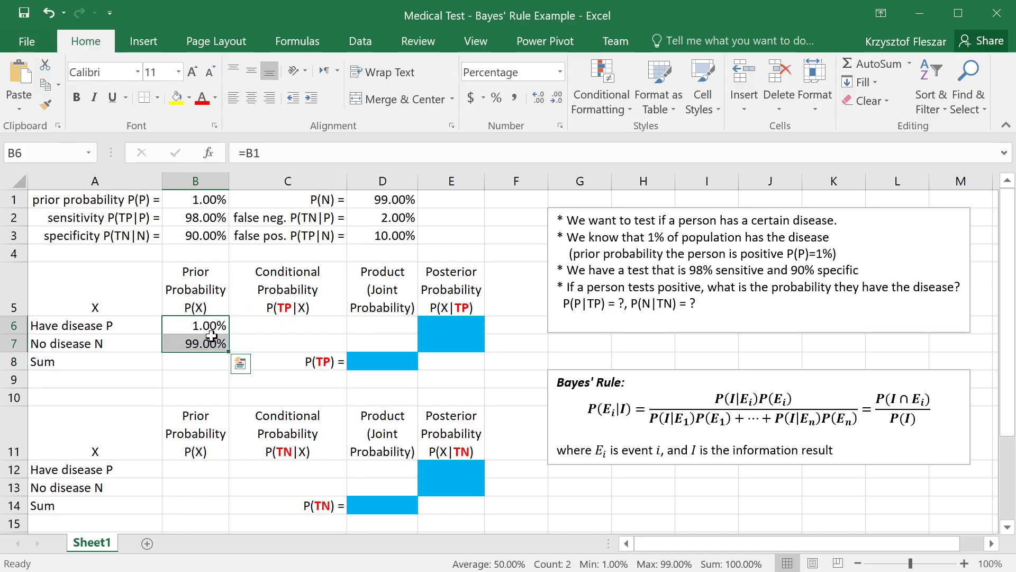
click(190, 366)
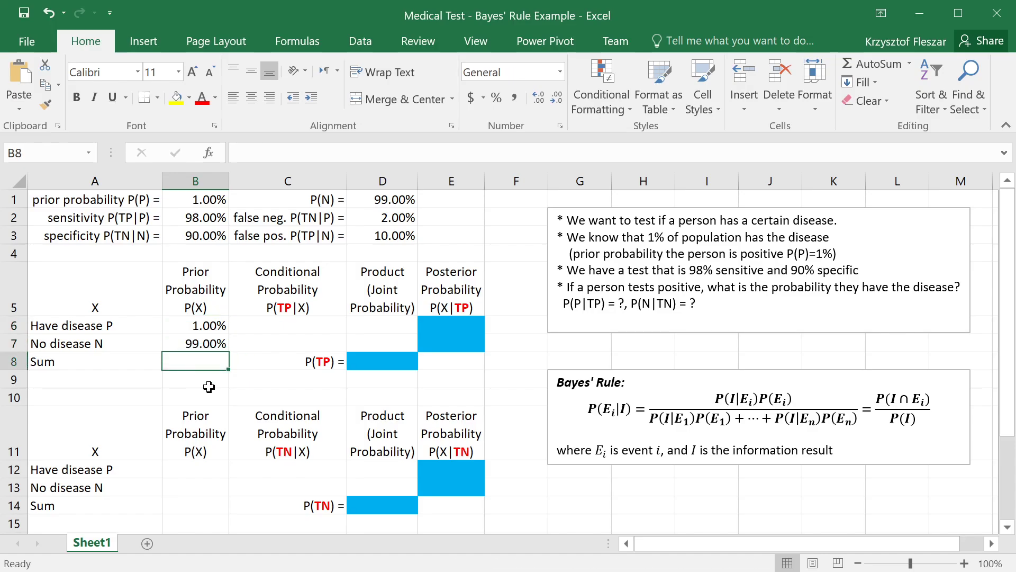
click(176, 325)
click(83, 328)
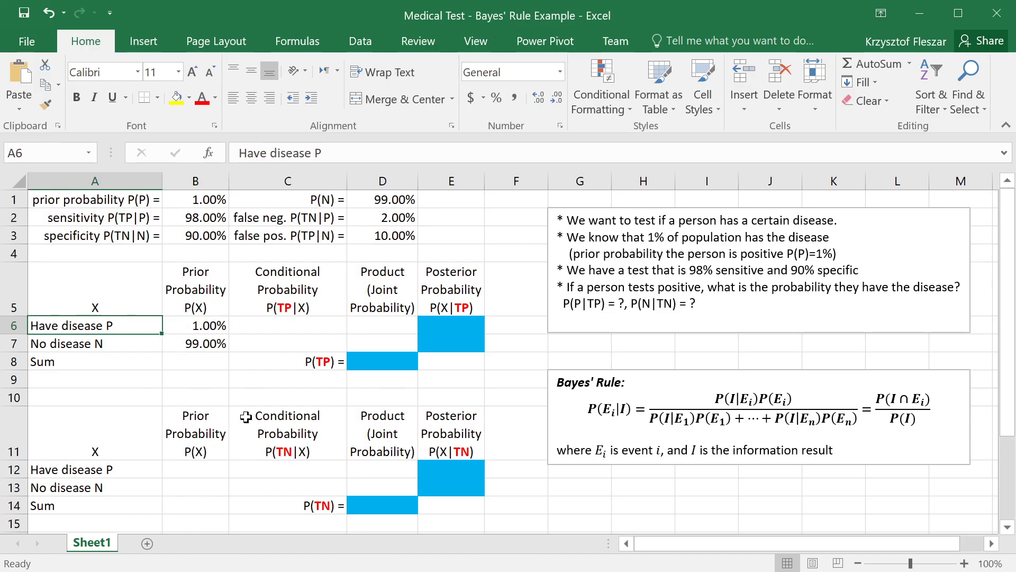
drag(200, 343, 148, 342)
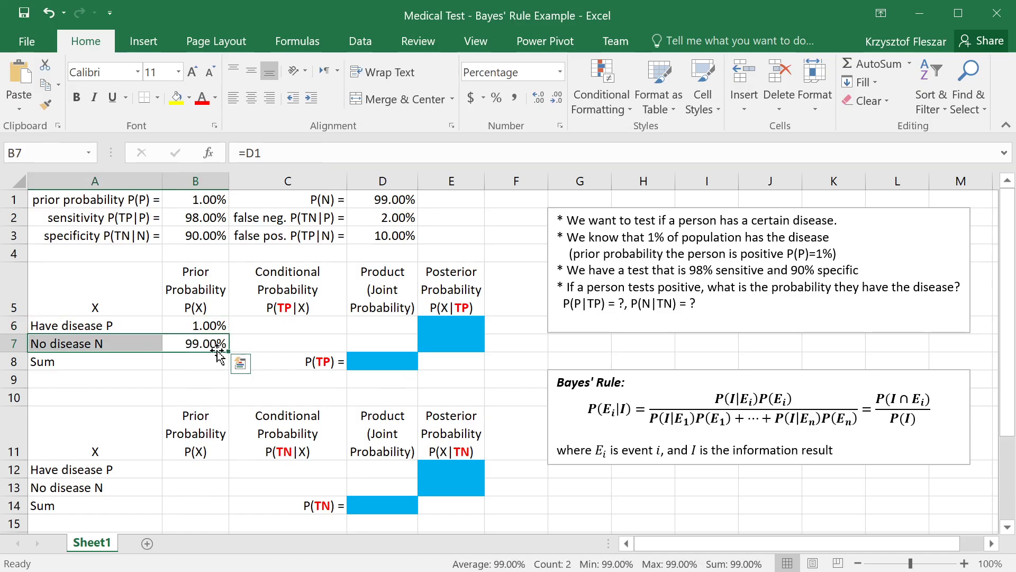
click(268, 336)
click(282, 321)
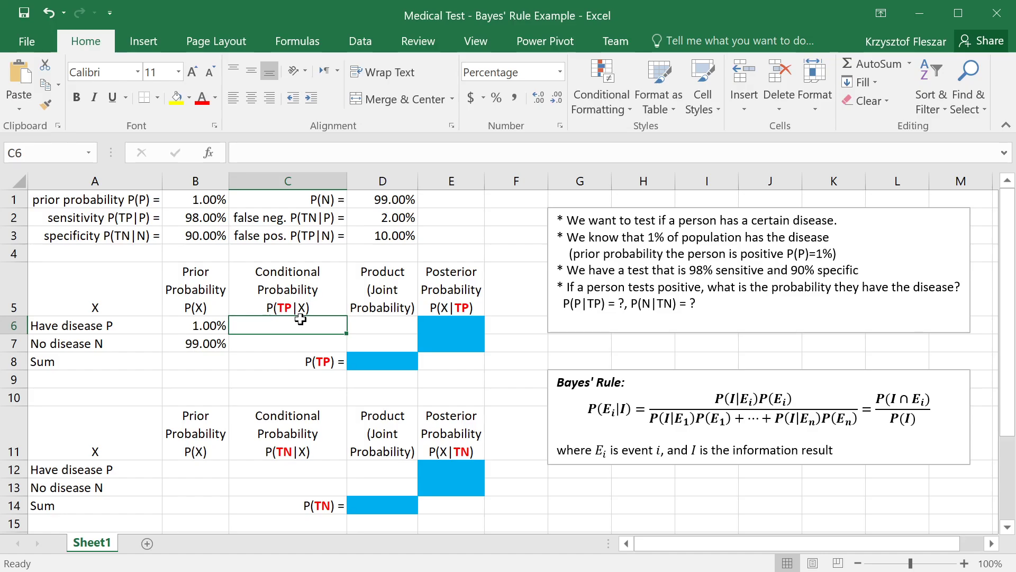
click(108, 328)
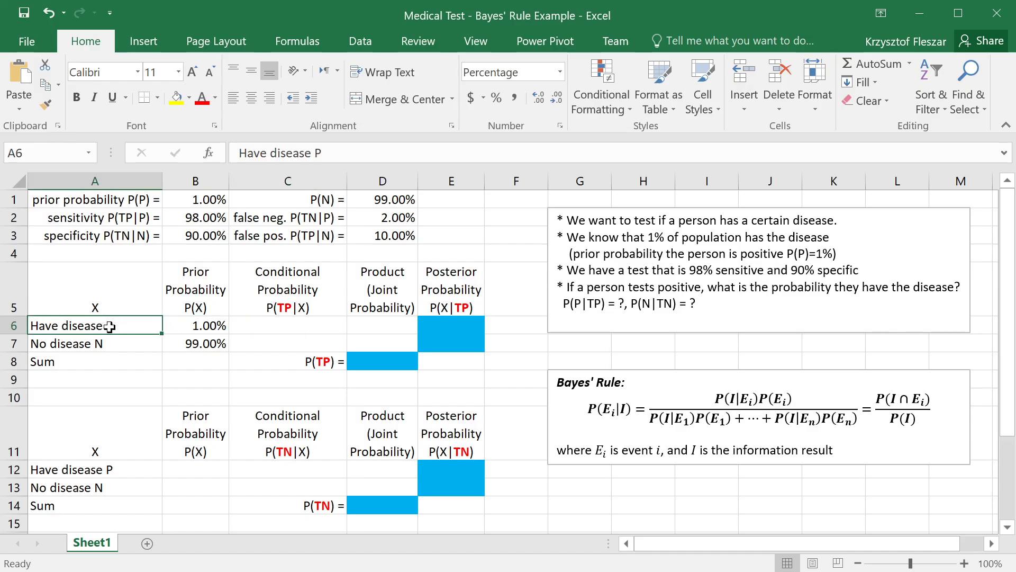
click(115, 355)
Step: Fill the conditional probability P(TP|X) for having the disease in C6 with the sensitivity, using =B2
click(256, 326)
click(270, 339)
click(272, 319)
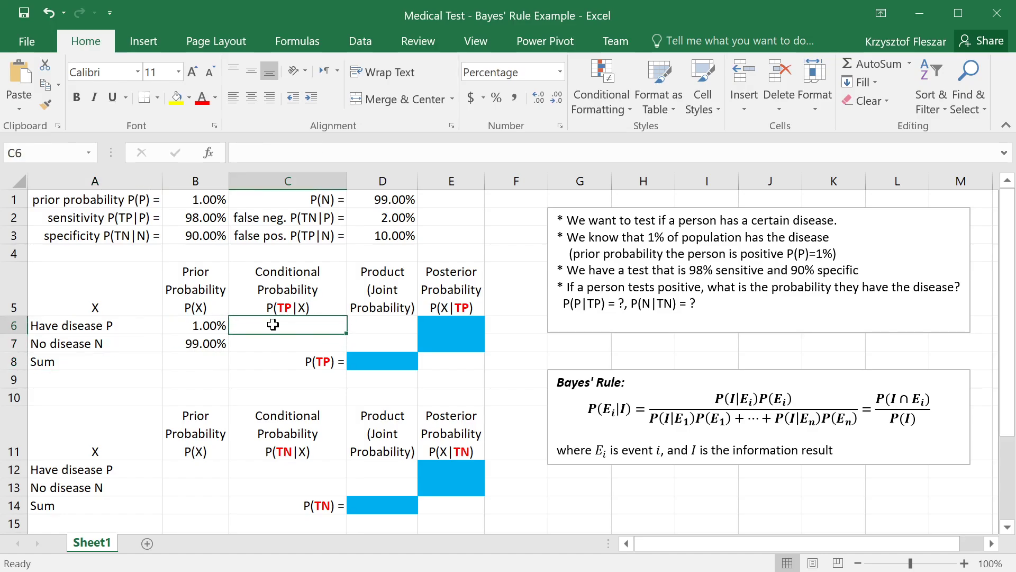
text(=)
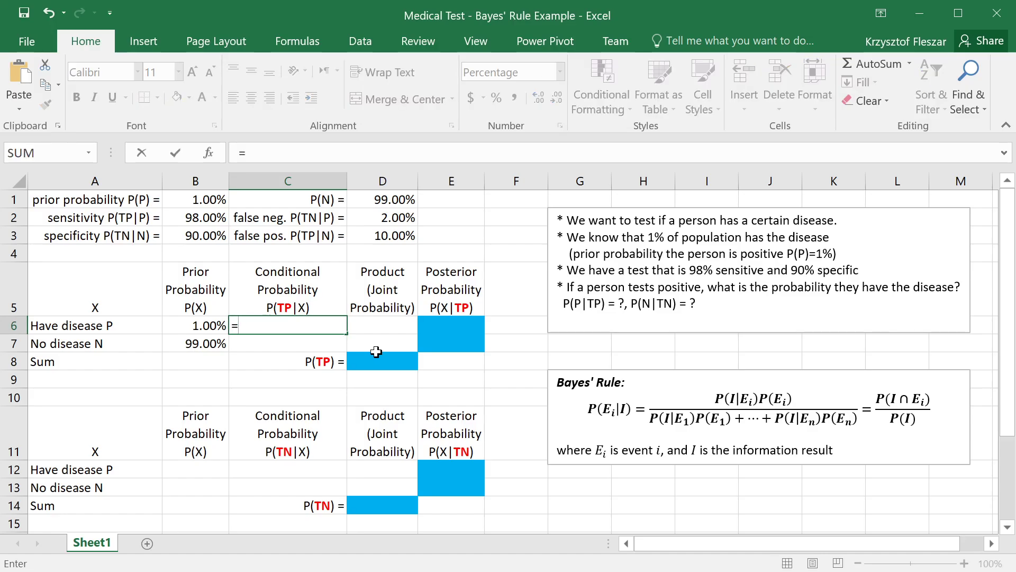
click(186, 219)
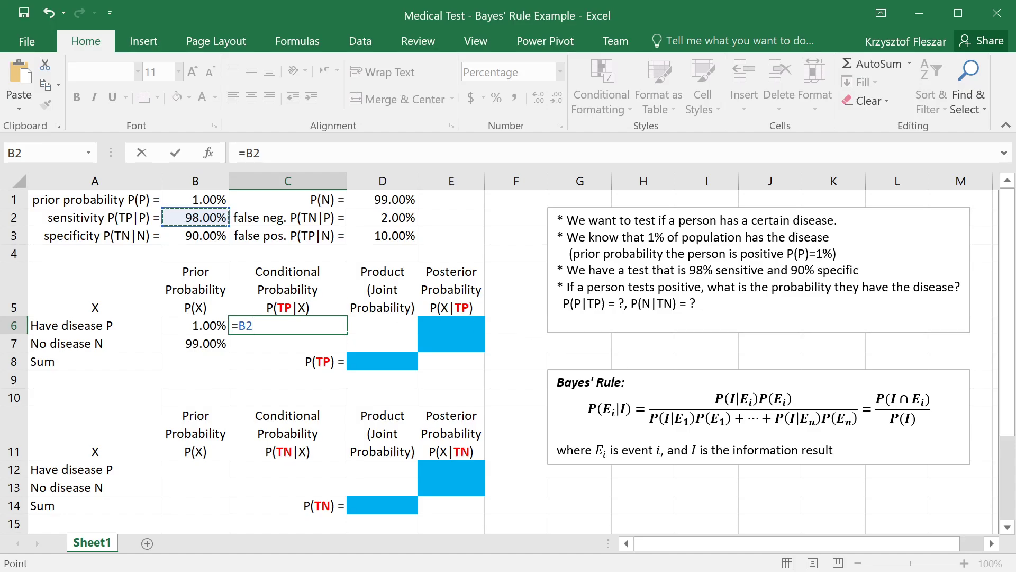
key(Return)
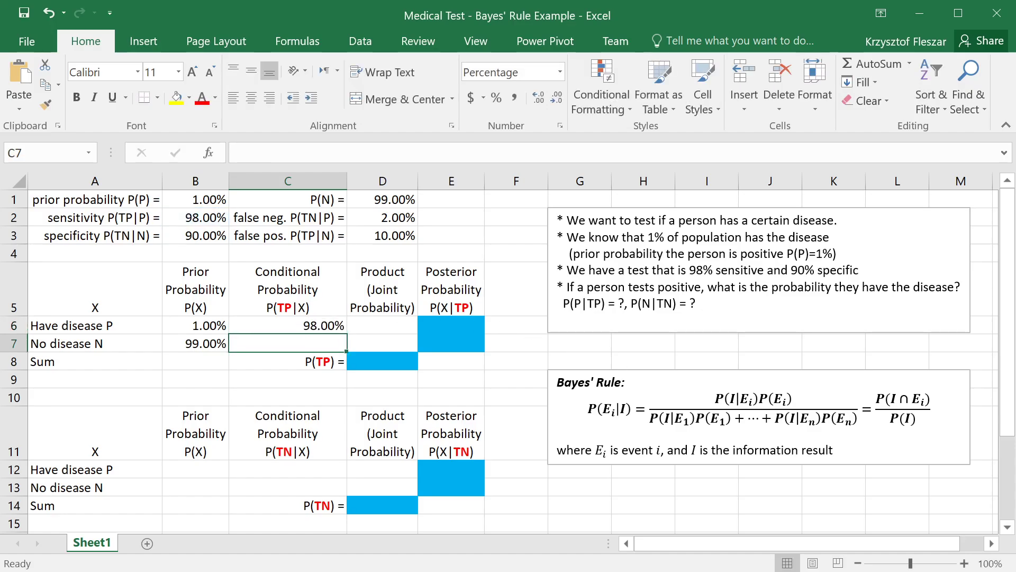
Step: Fill the conditional probability P(TP|X) for no disease in C7 with the false positive rate, using =D3
text(=)
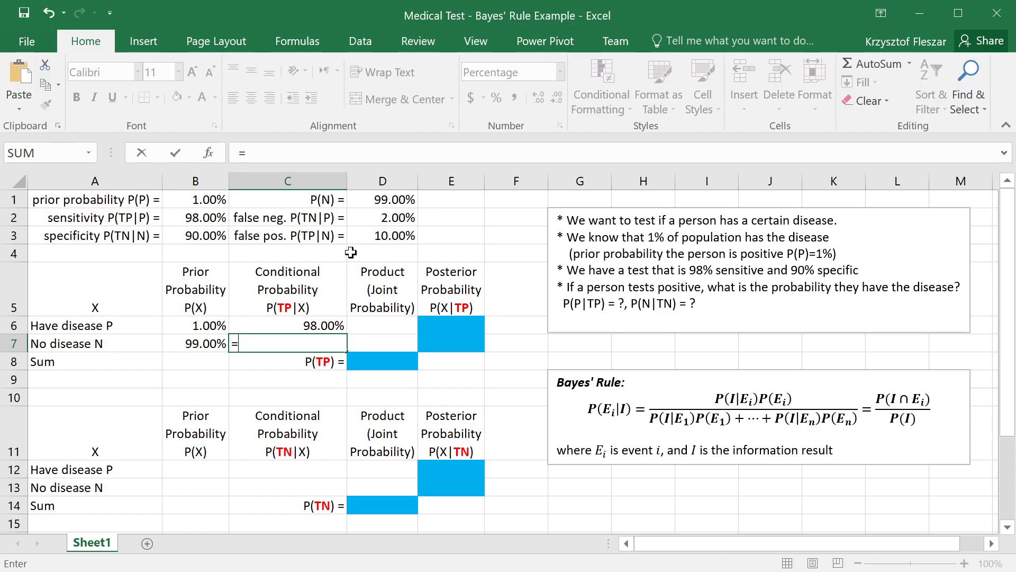
click(390, 236)
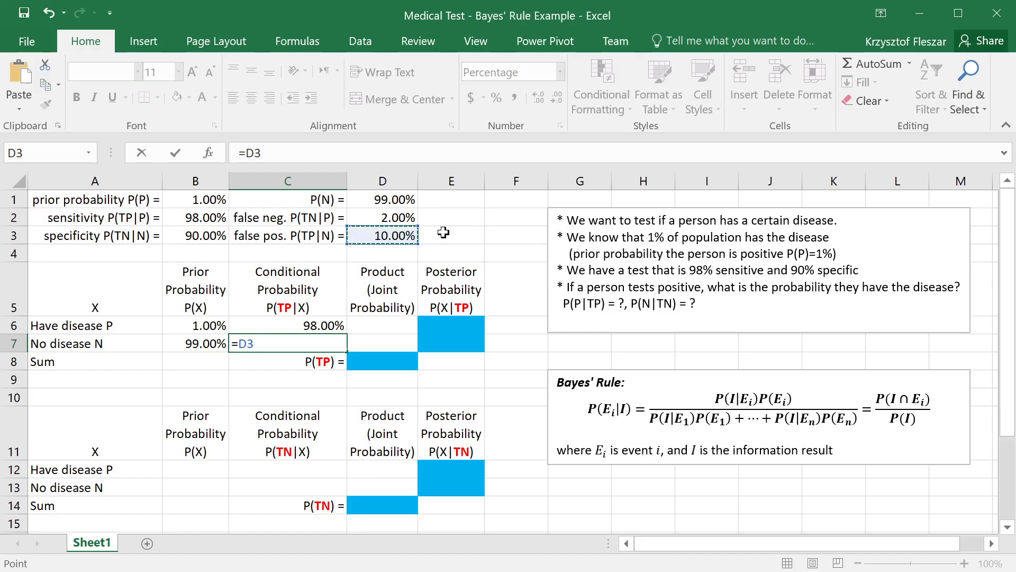
key(Return)
click(317, 340)
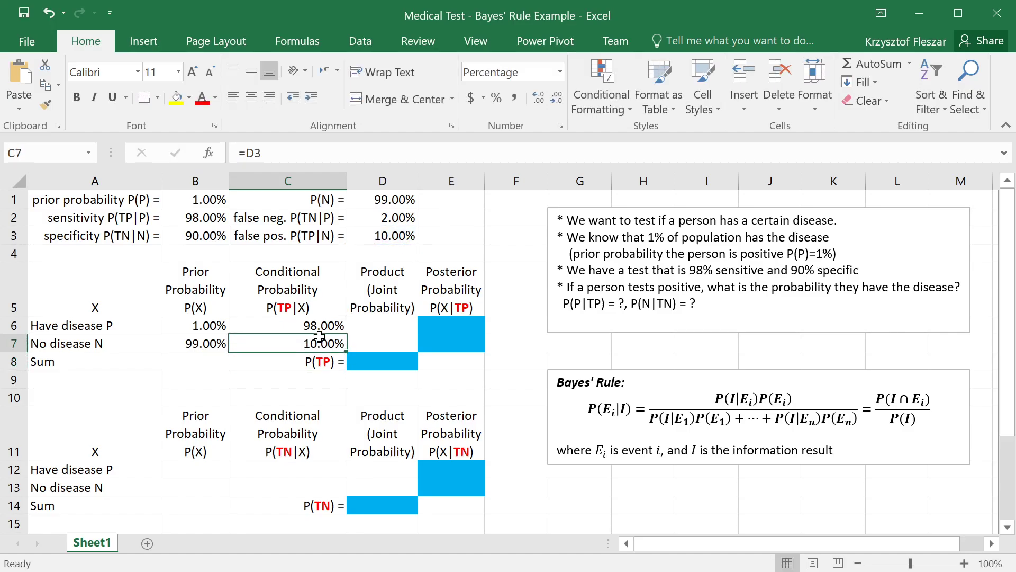
Step: Total the two prior probabilities in B8 with =SUM(B6:B7)
drag(270, 329, 273, 339)
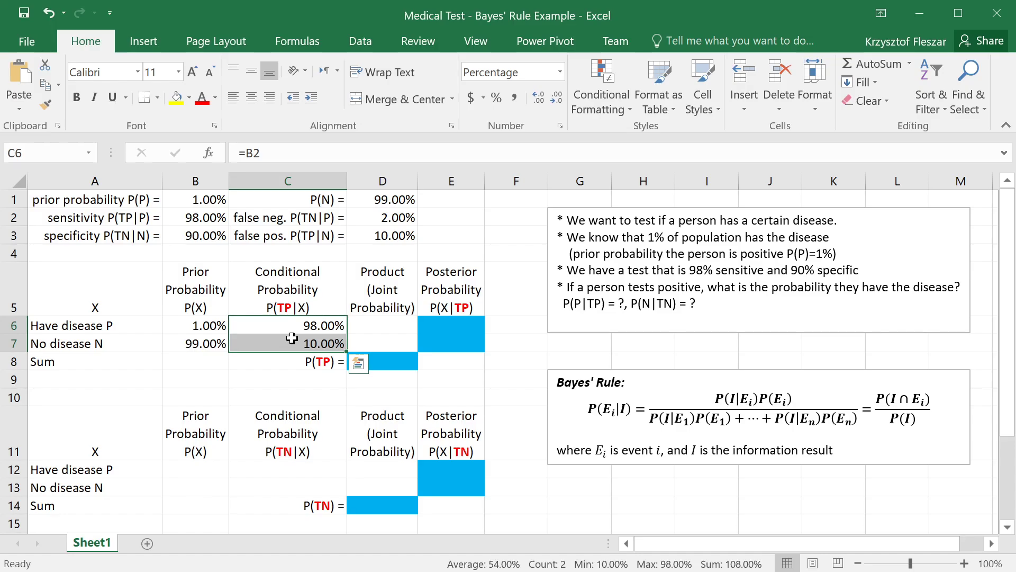
click(206, 361)
text(=)
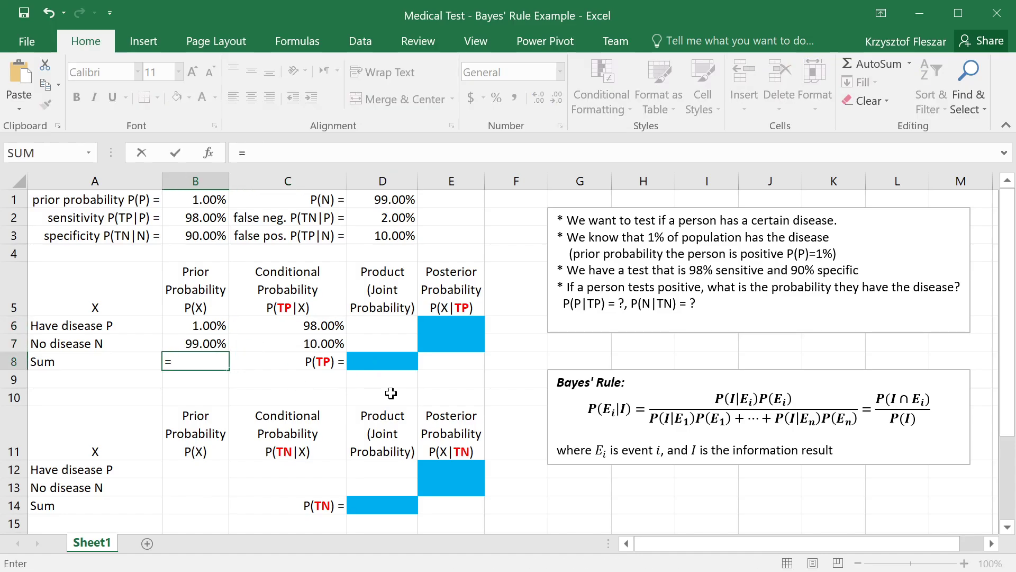
key(Up)
key(Up)
text(+)
key(Up)
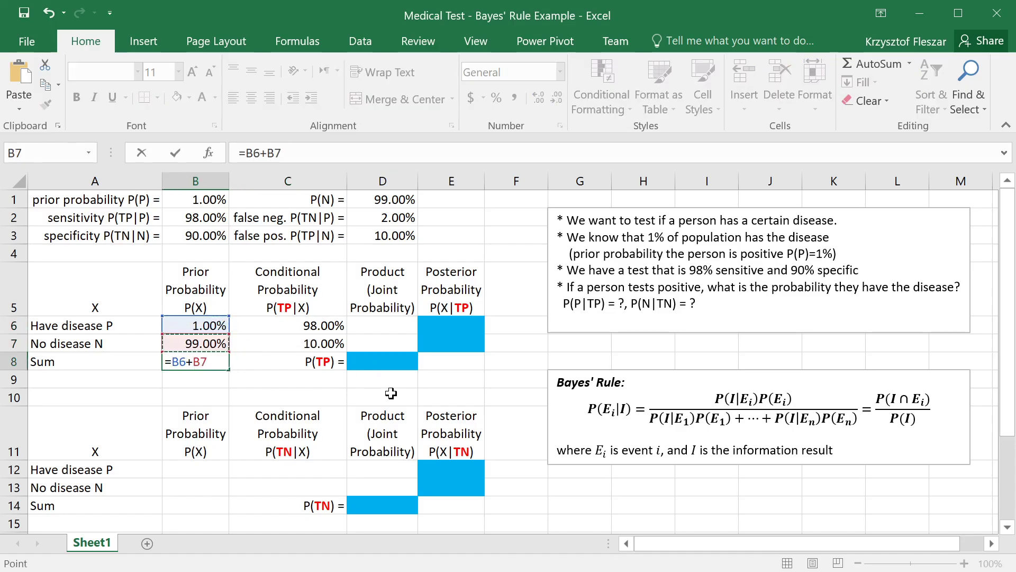
key(BackSpace)
key(BackSpace)
key(BackSpace)
key(BackSpace)
key(BackSpace)
text(sum()
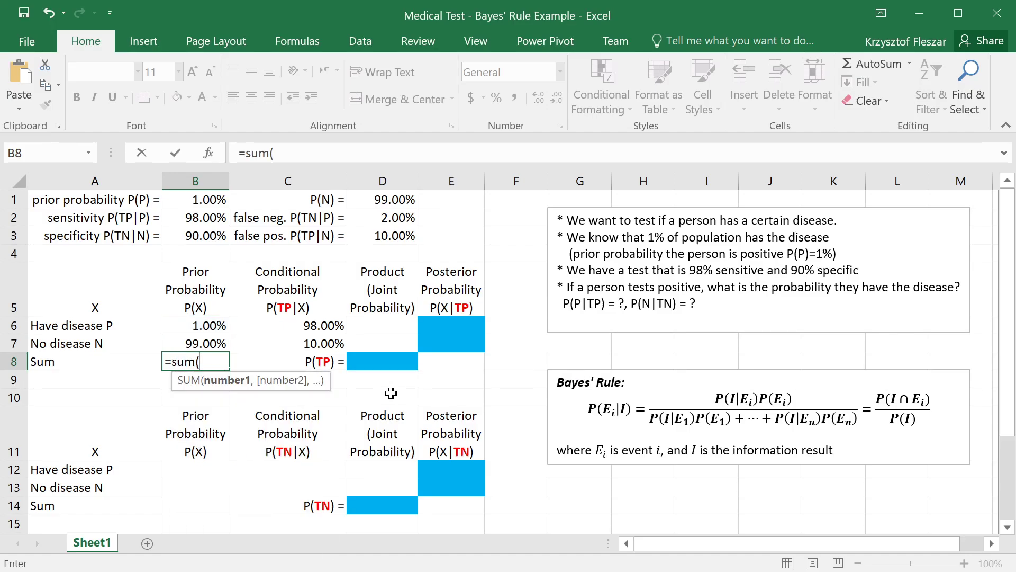
key(Up)
key(shift+Up)
text())
key(Return)
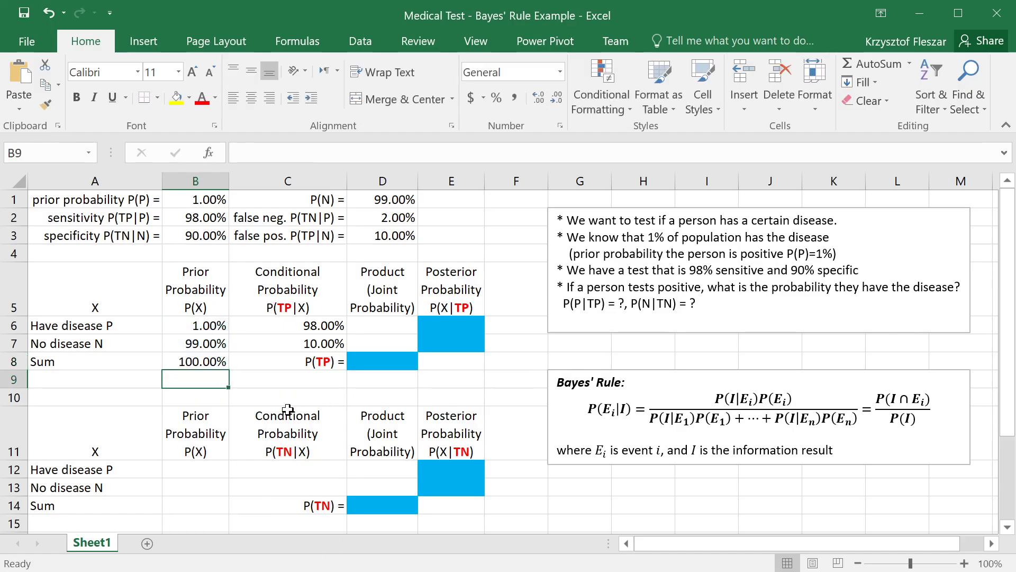
Step: Set the number format of the prior probability sum in B8 to General
click(186, 363)
click(559, 72)
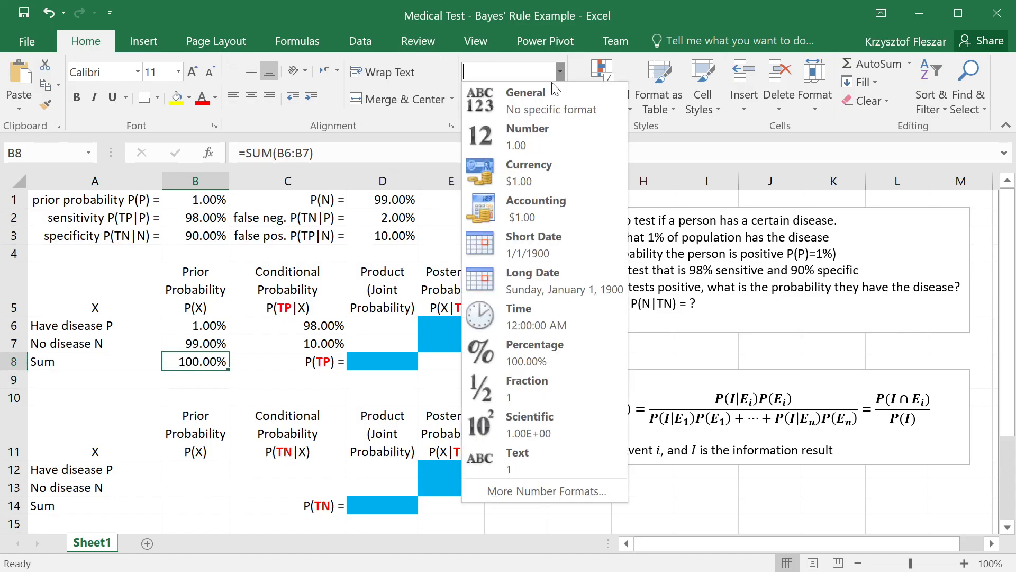
click(554, 90)
click(238, 408)
click(220, 355)
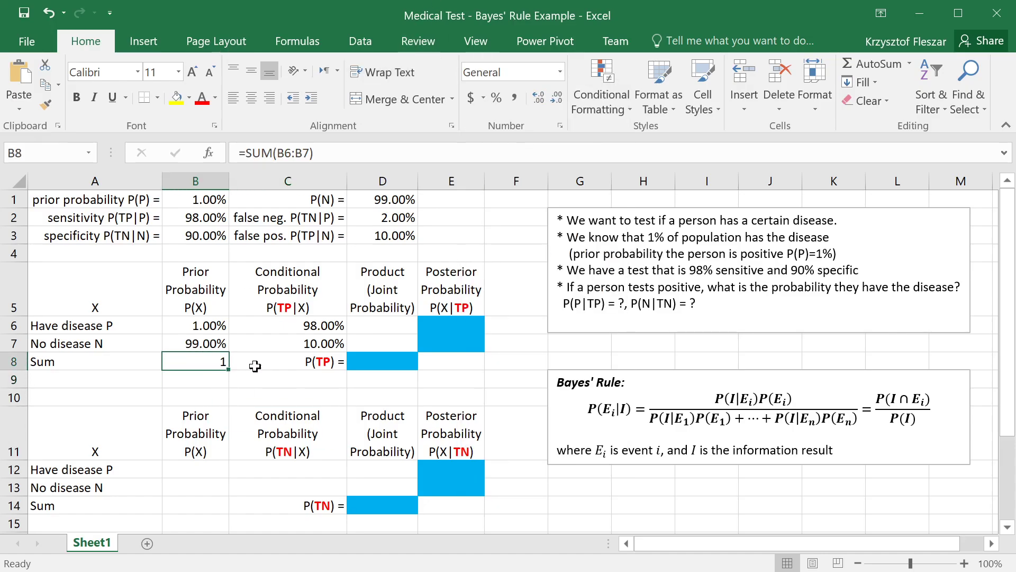
Step: Relate the empty joint probability cells to the prior and conditional probability columns and to the terms of the Bayes' rule formula
click(405, 361)
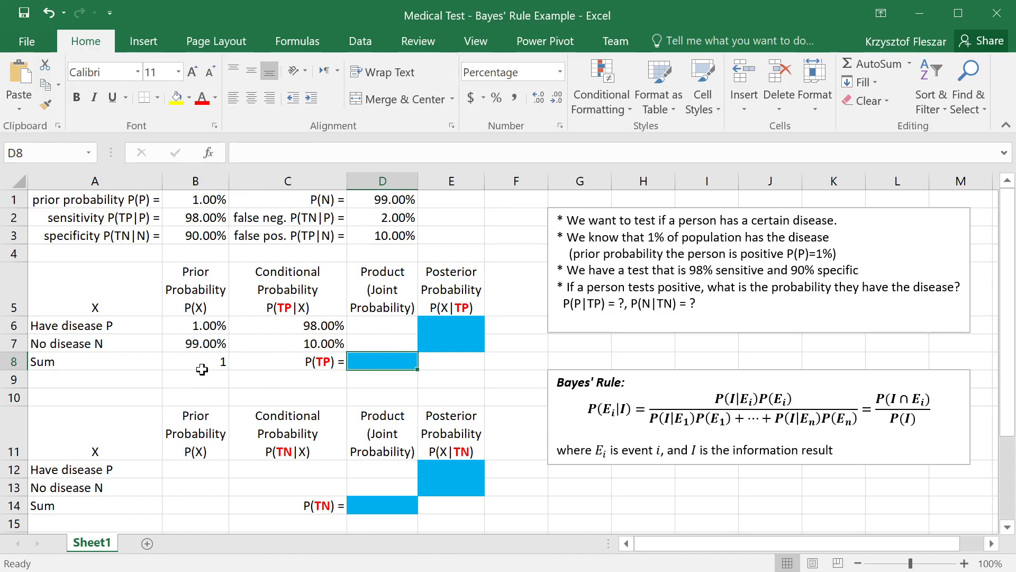
click(390, 323)
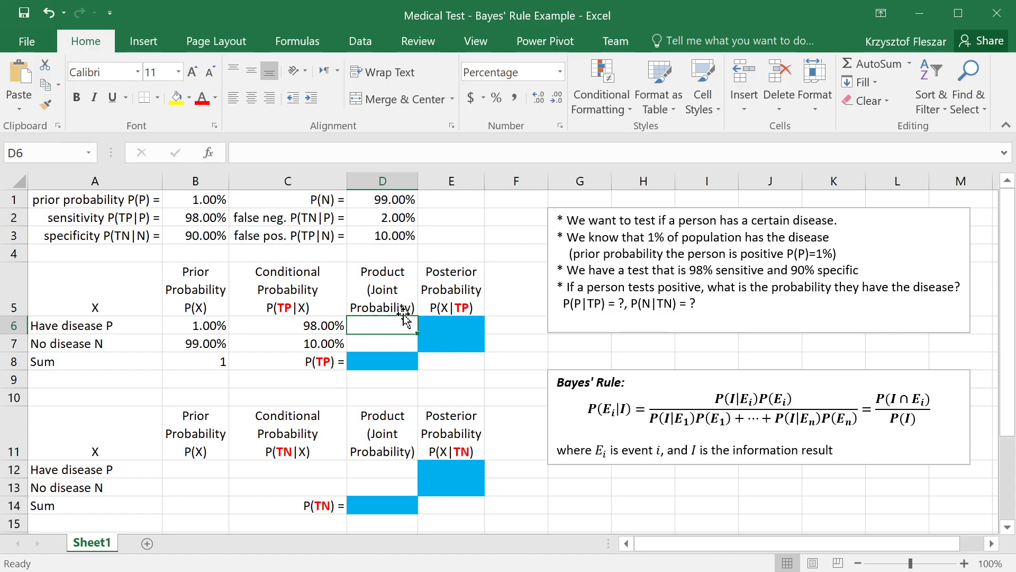
click(279, 288)
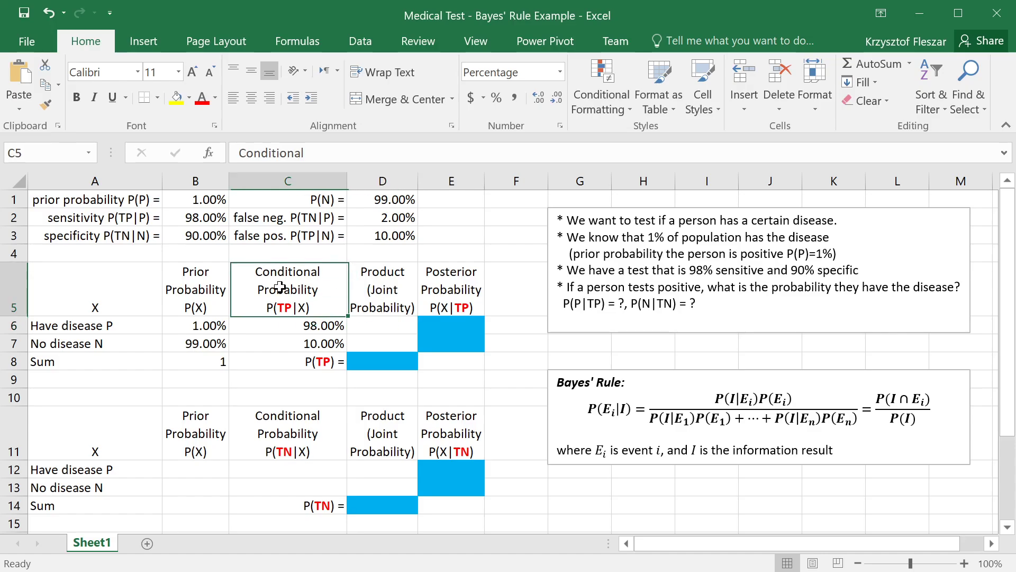
click(173, 289)
click(275, 289)
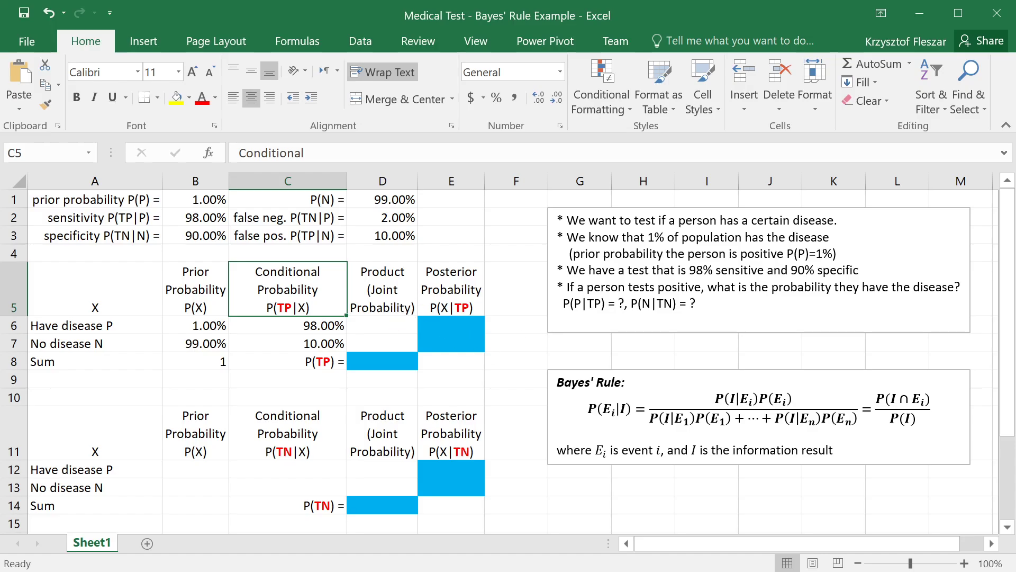
drag(716, 399, 721, 422)
click(726, 422)
mouse_move(658, 418)
mouse_down()
mouse_move(731, 418)
mouse_move(651, 419)
mouse_up()
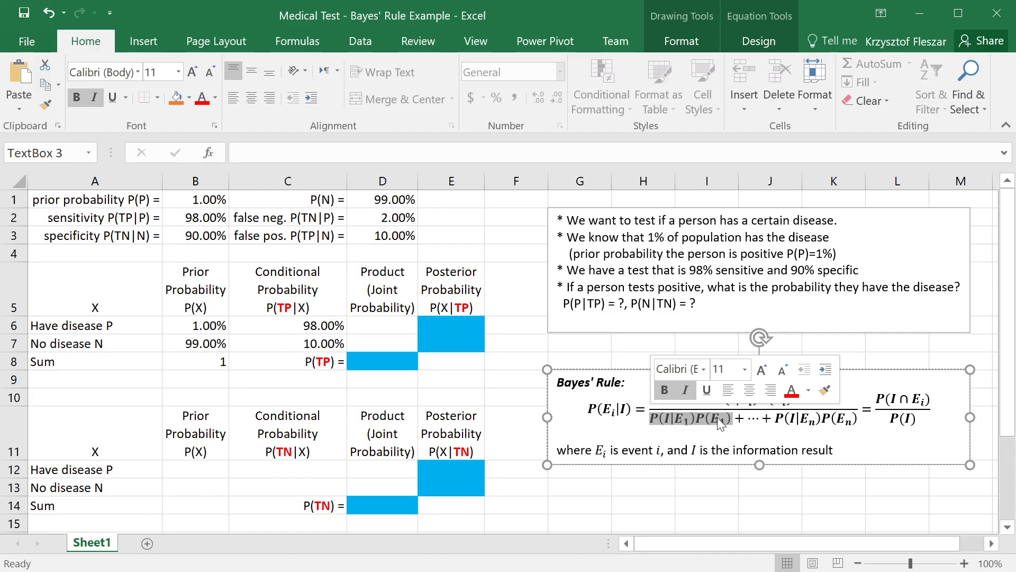
click(300, 324)
click(208, 325)
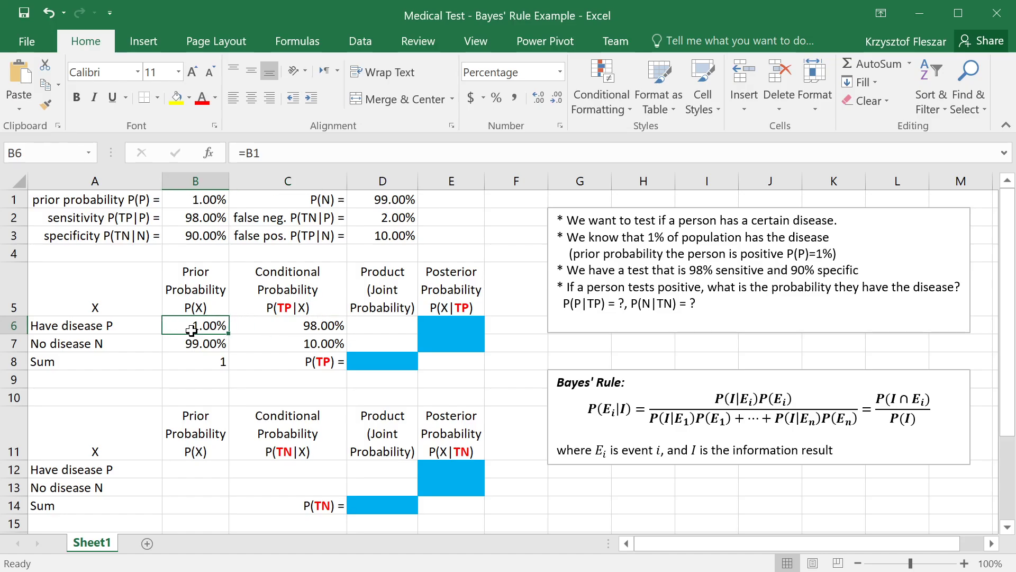
Step: Calculate the joint probability for having the disease in D6 with =C6*B6
click(380, 321)
text(=)
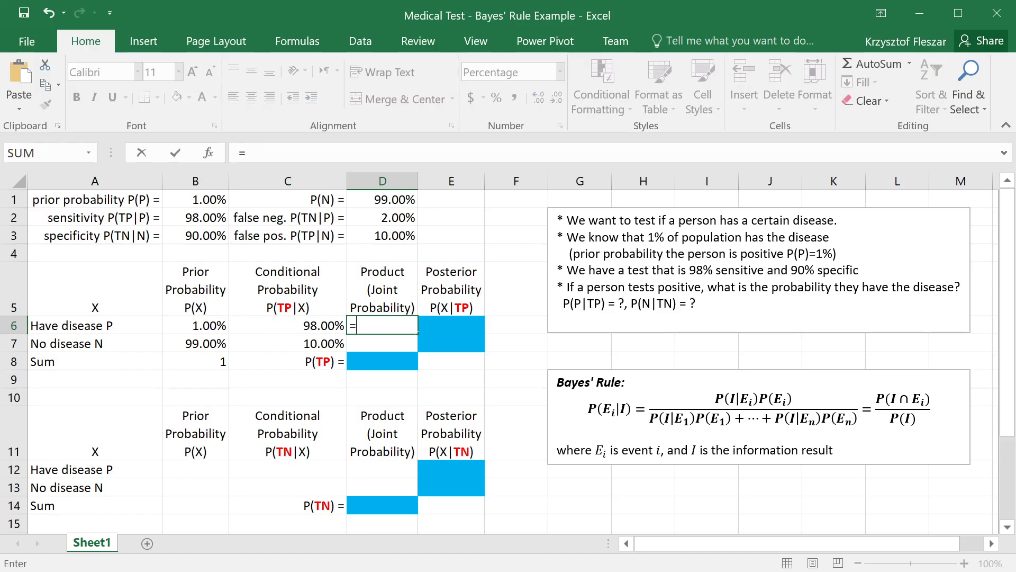
key(Left)
text(*)
key(Left)
key(Left)
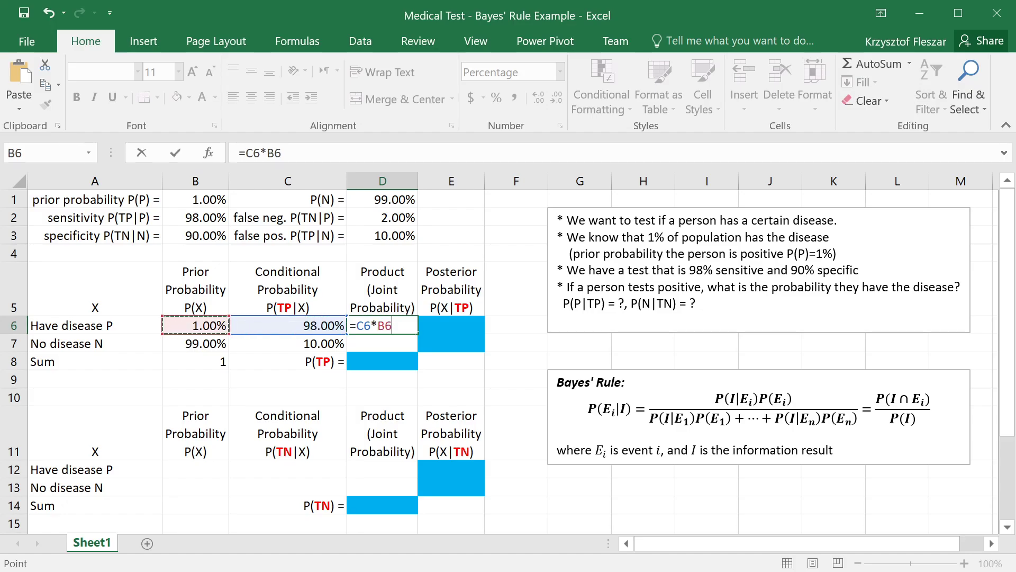
key(Return)
Step: Copy the joint probability formula down to D7 for no disease and inspect its cell references
click(396, 325)
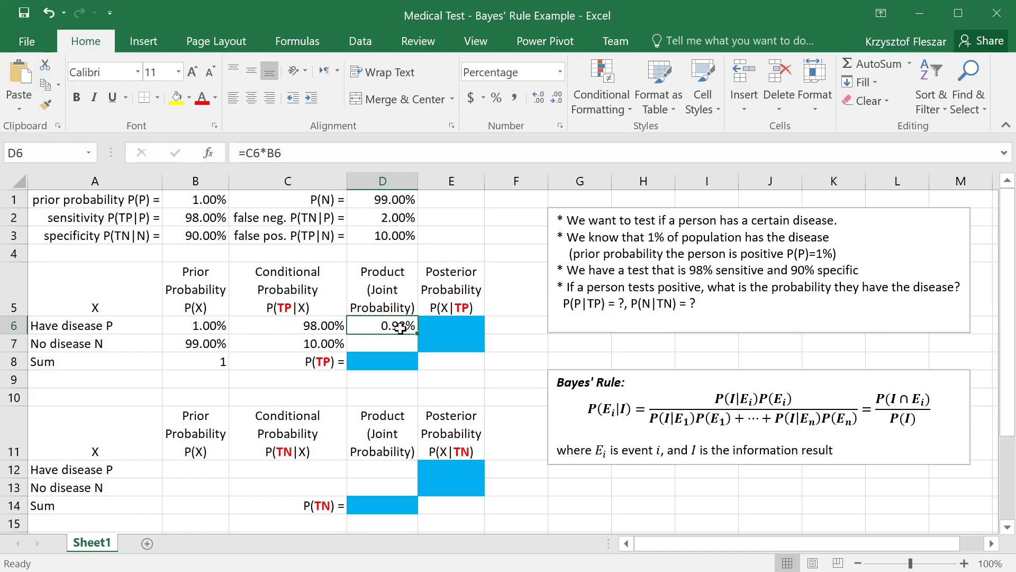
drag(420, 332, 420, 351)
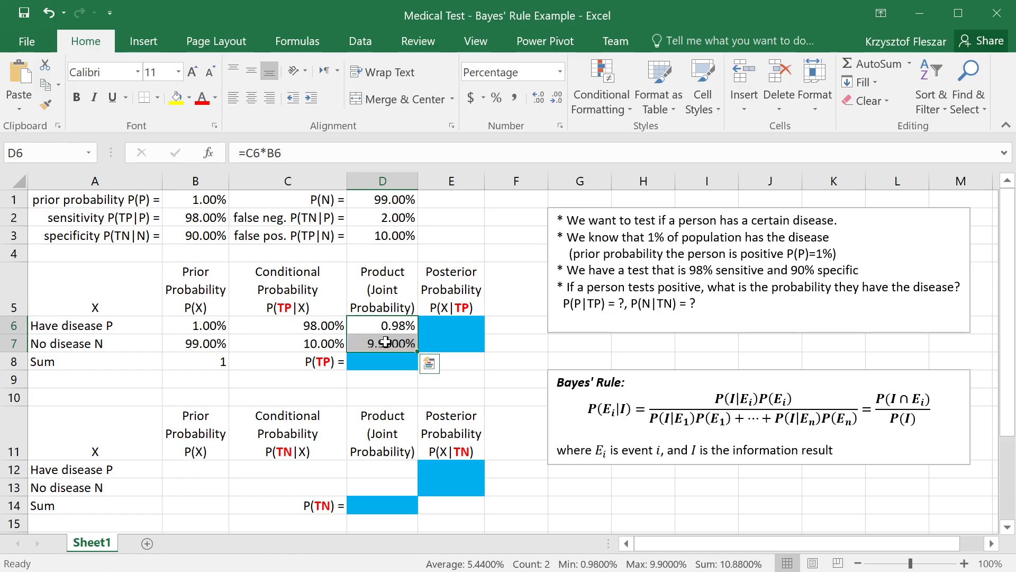
click(397, 343)
key(F2)
key(ctrl+Return)
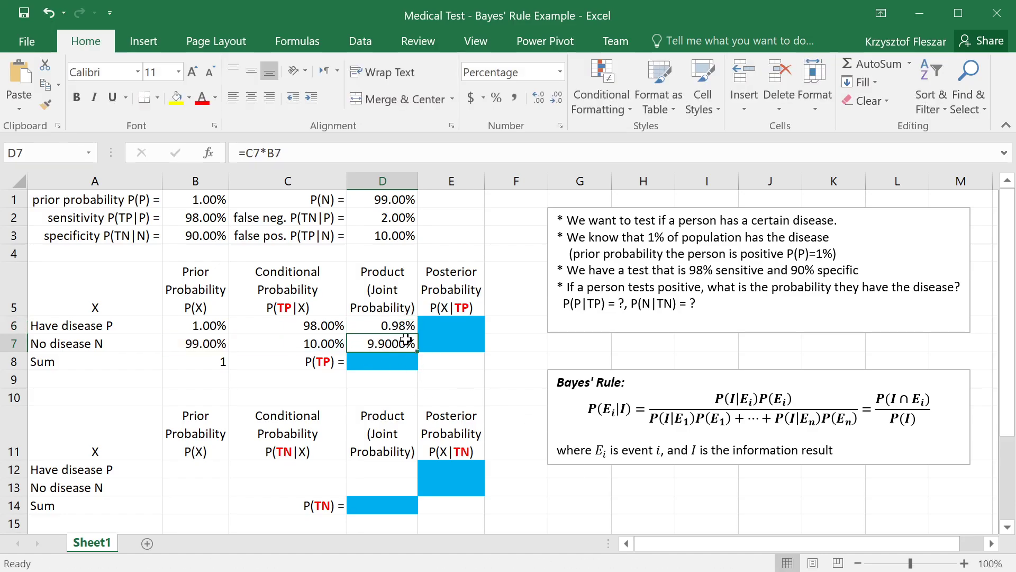
Step: Examine the two joint probabilities in D6:D7 against the row labels and the column heading
click(405, 325)
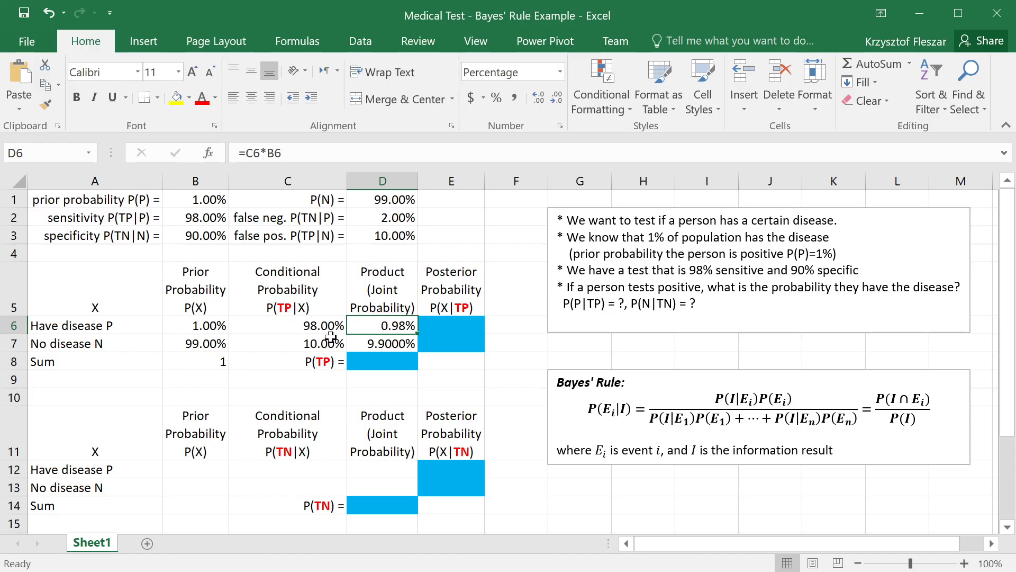
click(378, 343)
click(85, 347)
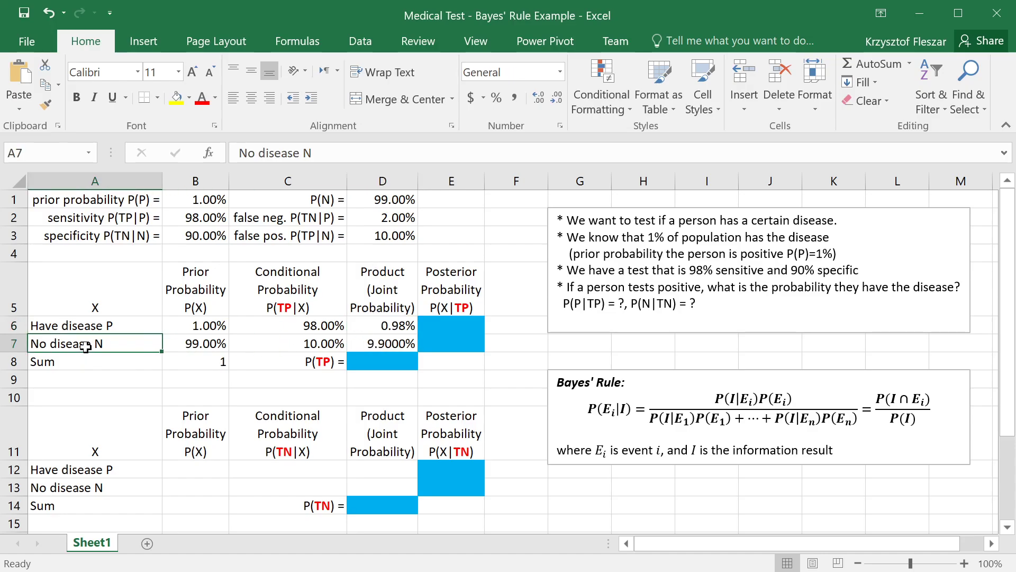
click(384, 345)
click(372, 304)
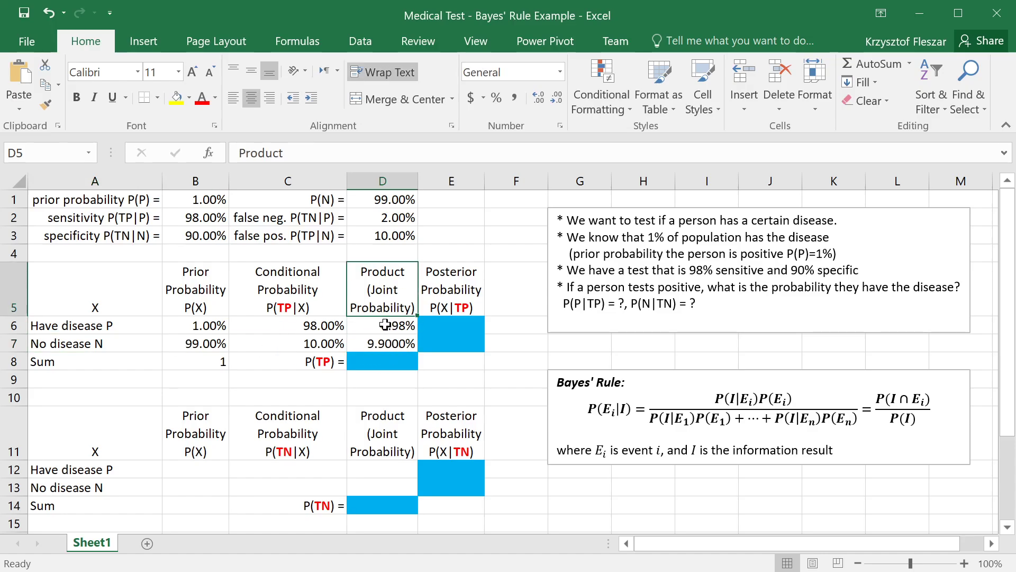
click(385, 325)
click(388, 344)
click(394, 325)
click(392, 340)
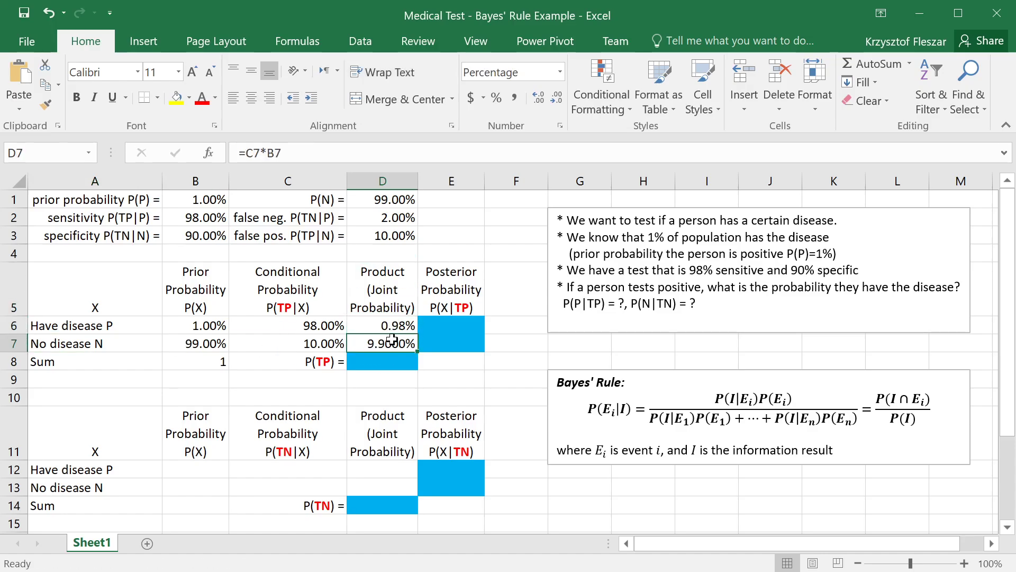
click(392, 326)
click(411, 347)
Step: Calculate P(TP) in D8, the denominator of Bayes' rule, by summing the joint probabilities with =SUM(D6:D7)
click(395, 363)
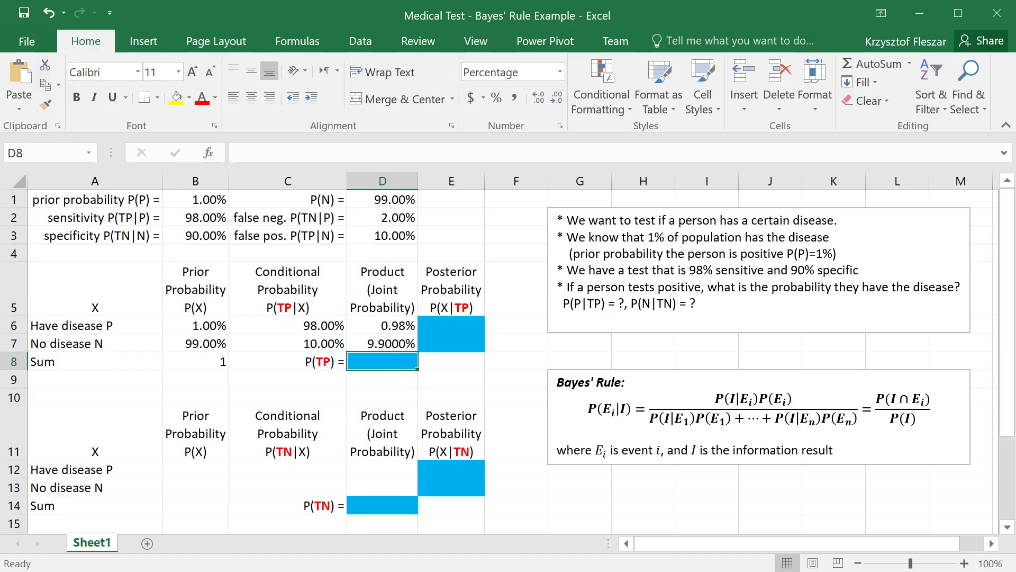
drag(652, 418, 858, 419)
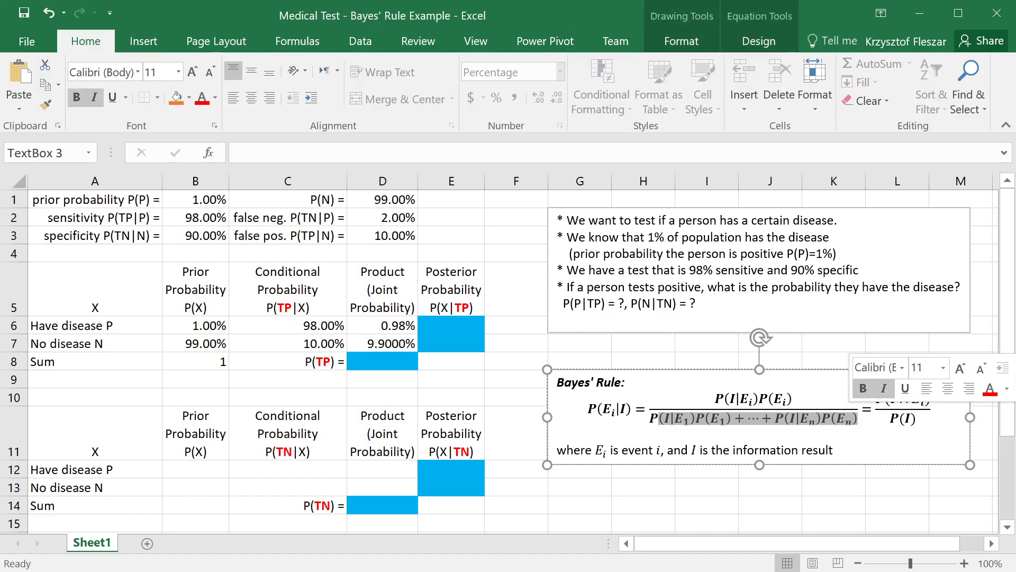
click(857, 421)
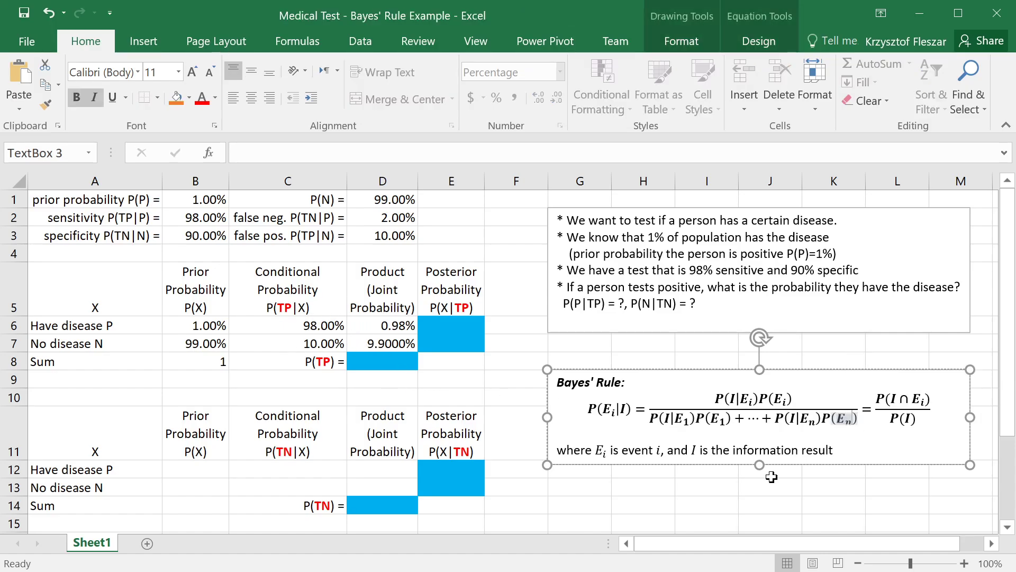
click(385, 369)
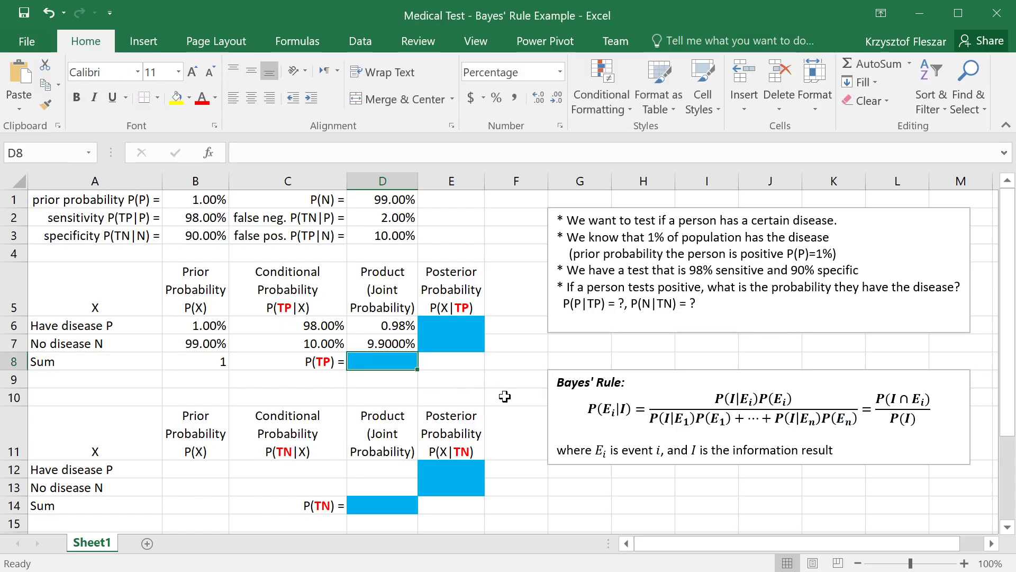
text(=sum()
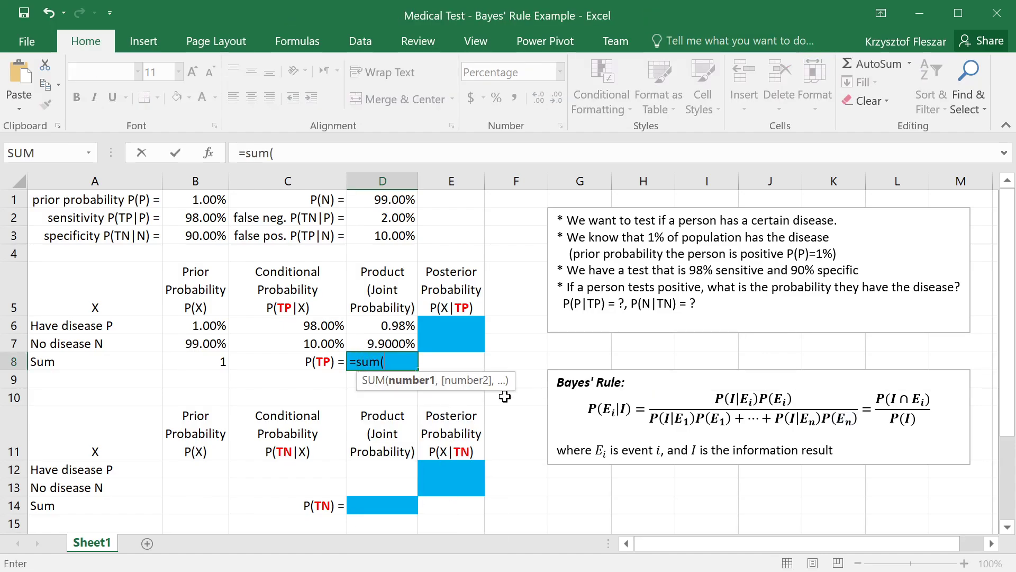
key(Up)
key(shift+Up)
key(Return)
key(Up)
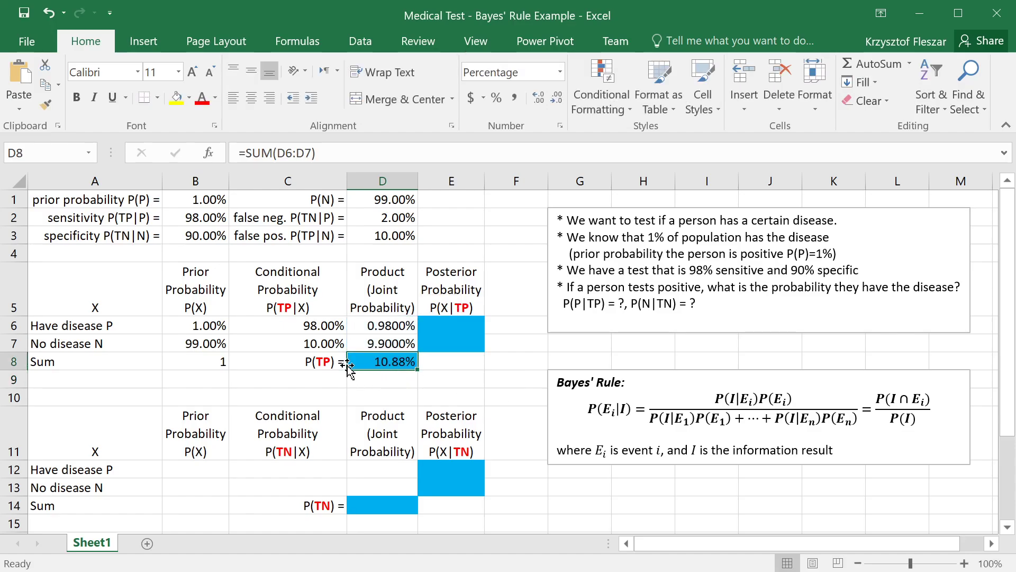
click(306, 360)
click(371, 345)
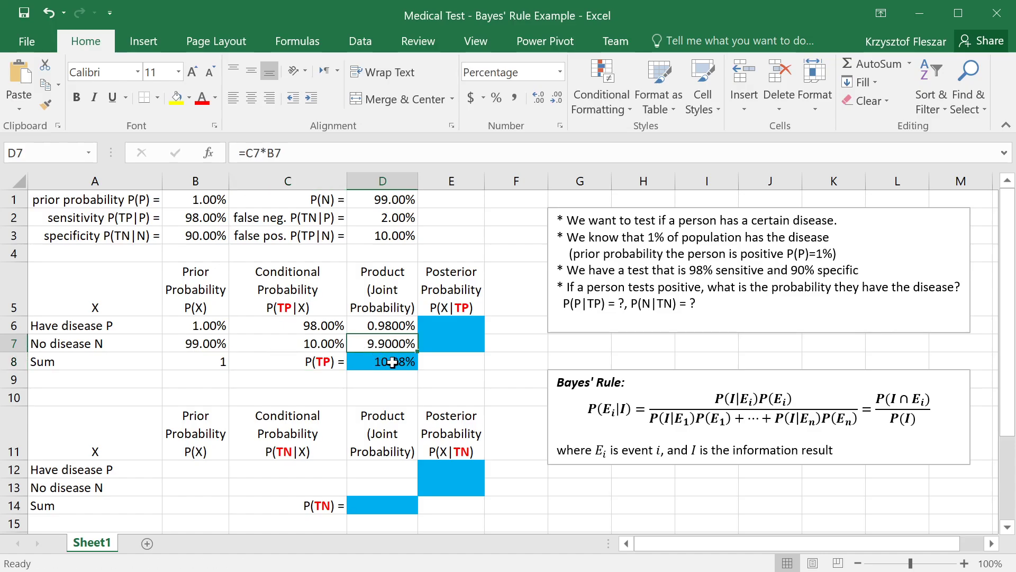
click(390, 362)
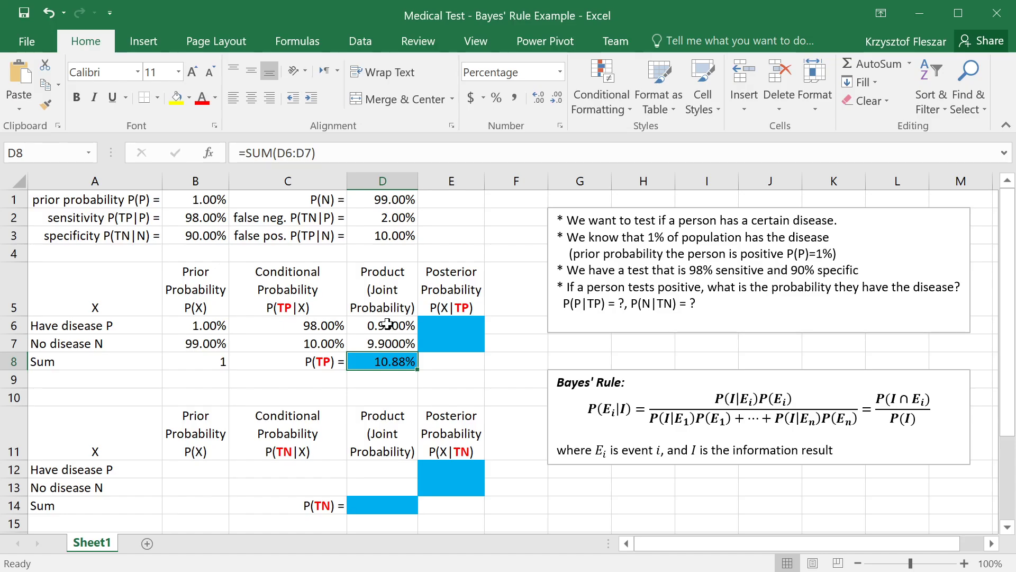
Step: Calculate the posterior probability of having the disease given a positive test in E6 with =D6/$D$8
click(461, 321)
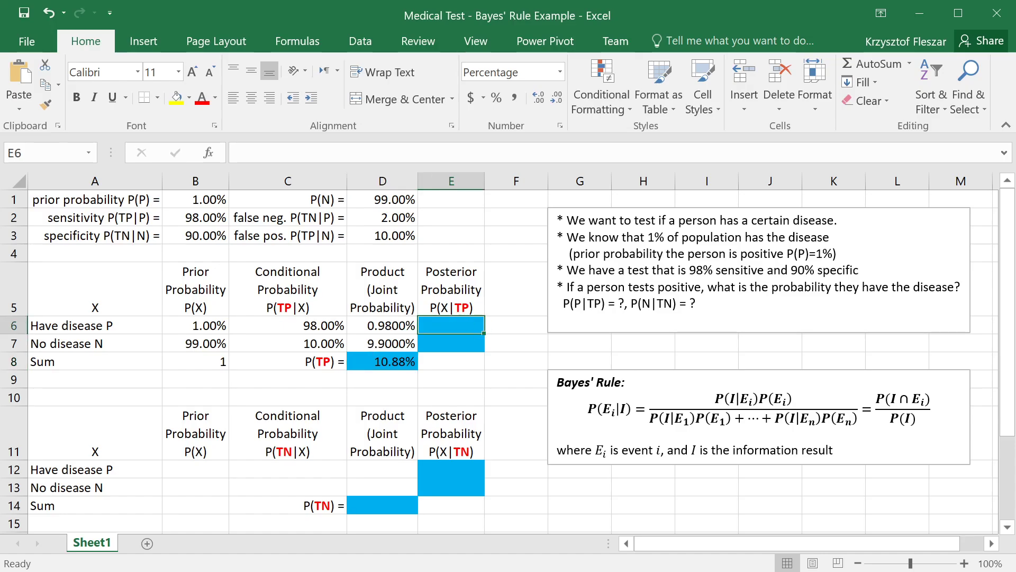
click(753, 398)
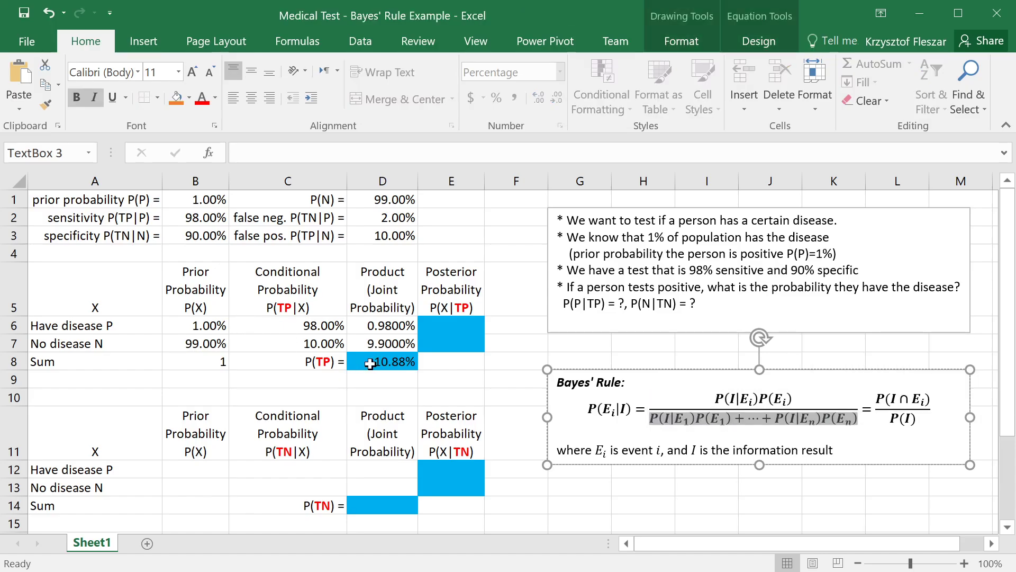
click(452, 325)
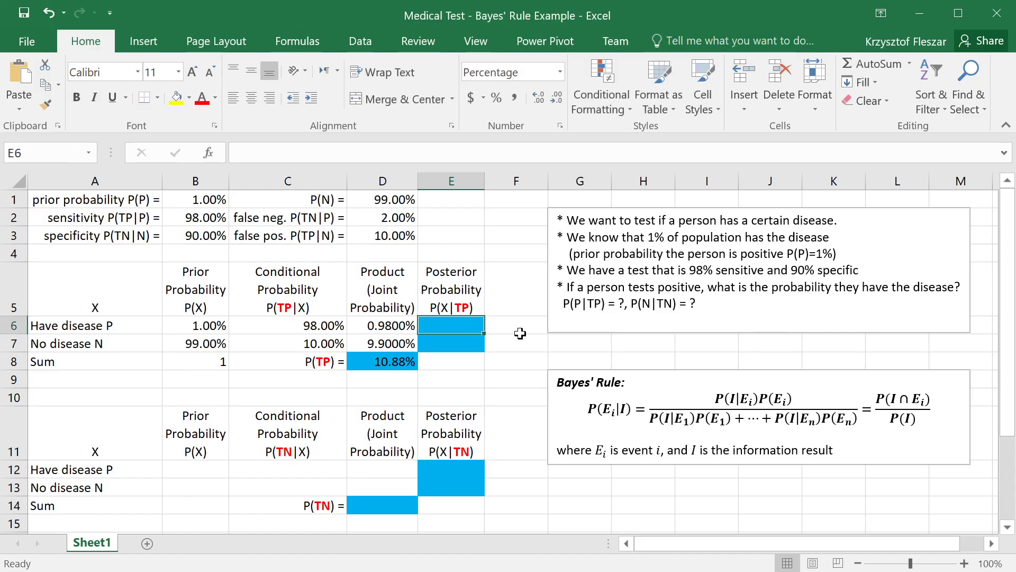
text(=)
key(Left)
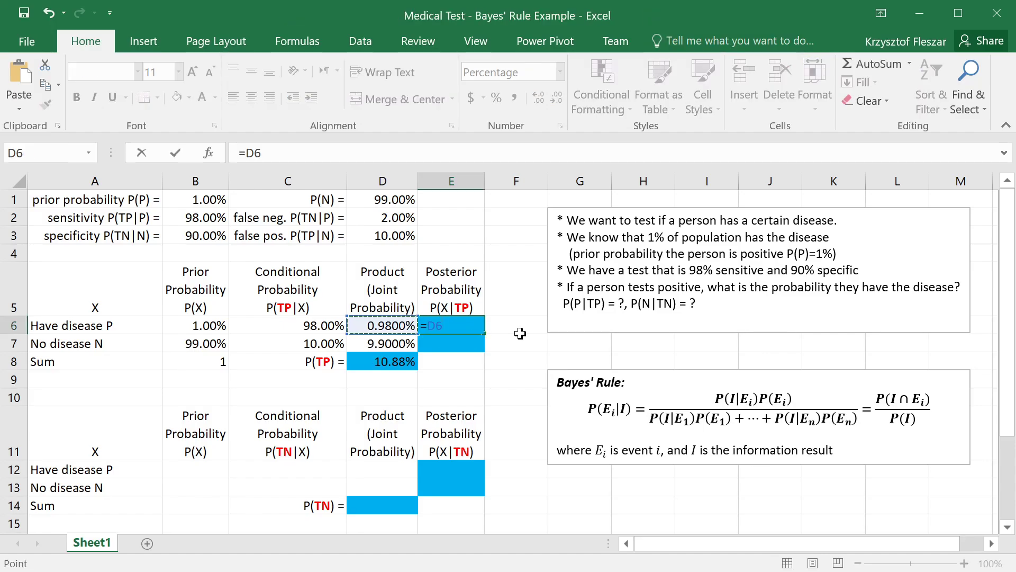
text(/)
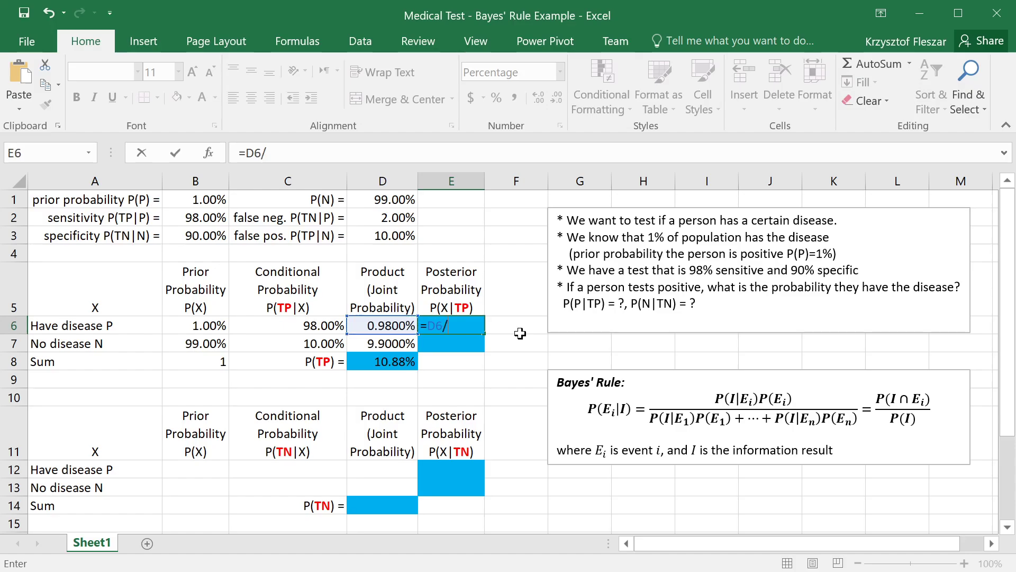
click(382, 365)
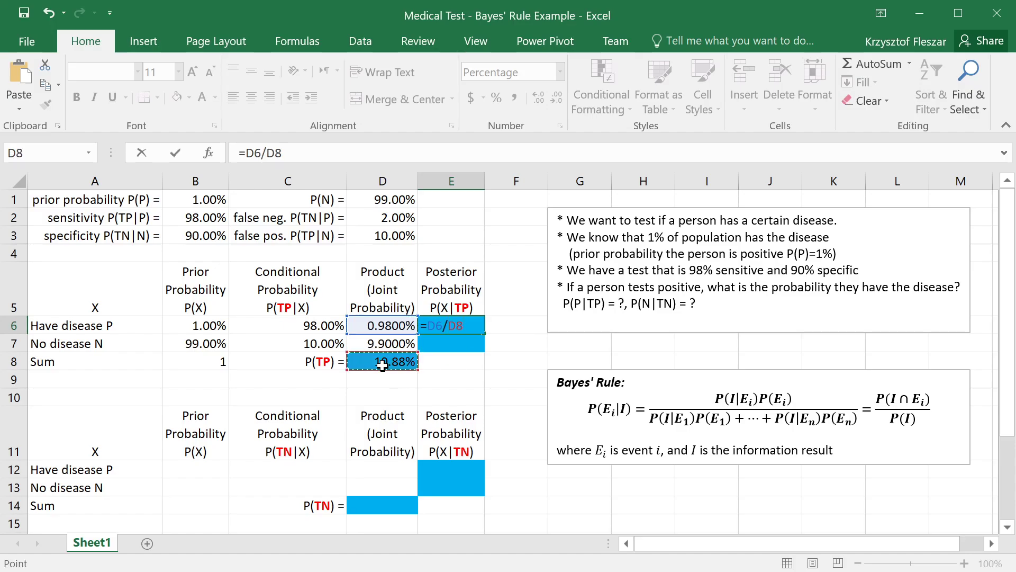
key(F4)
key(Return)
Step: Copy the posterior formula from E6 to E7 for no disease and check the sum of the two posteriors
key(Up)
key(ctrl+c)
key(Down)
key(ctrl+v)
key(Up)
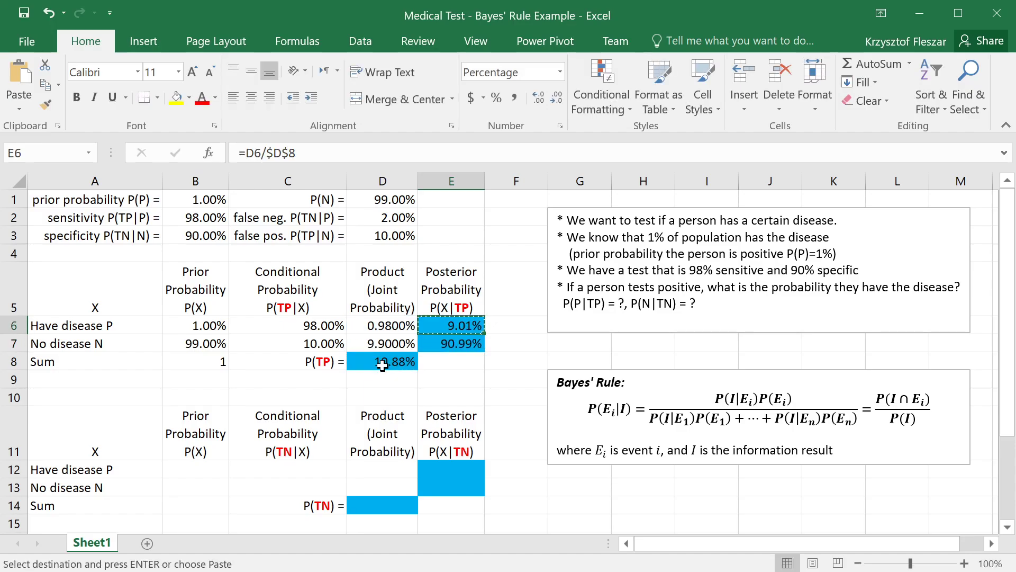
key(Escape)
key(shift+Down)
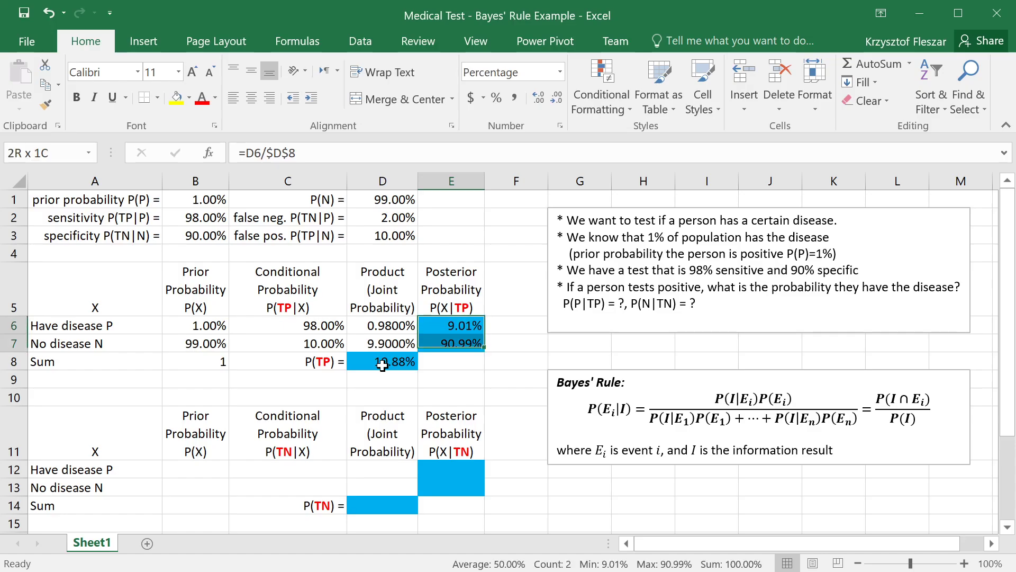
key(Up)
key(Down)
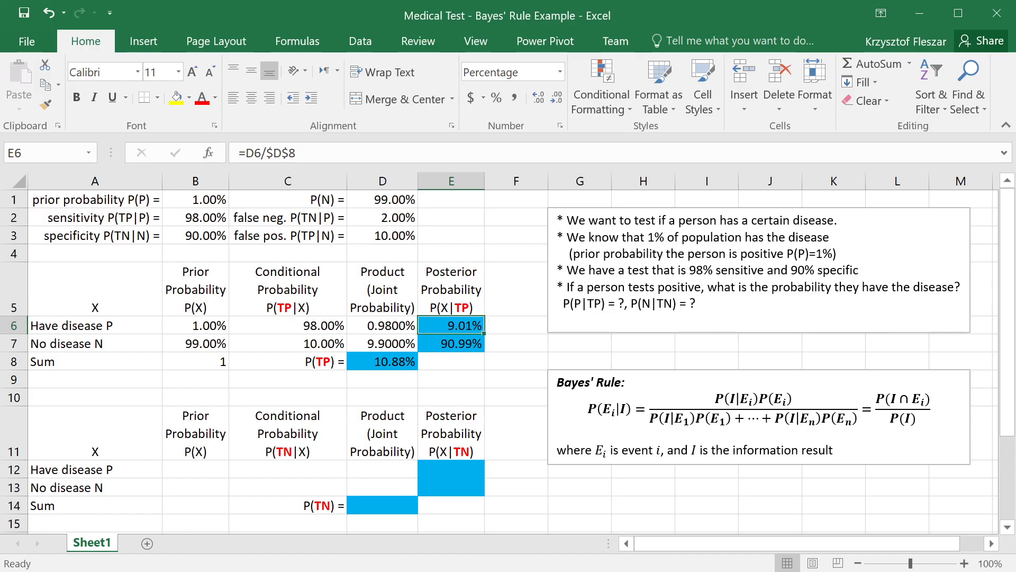
Step: Label the disease posterior in F6 as "= P(P|TP)", copying the P(P|TP) notation from the problem text box
drag(563, 303, 602, 303)
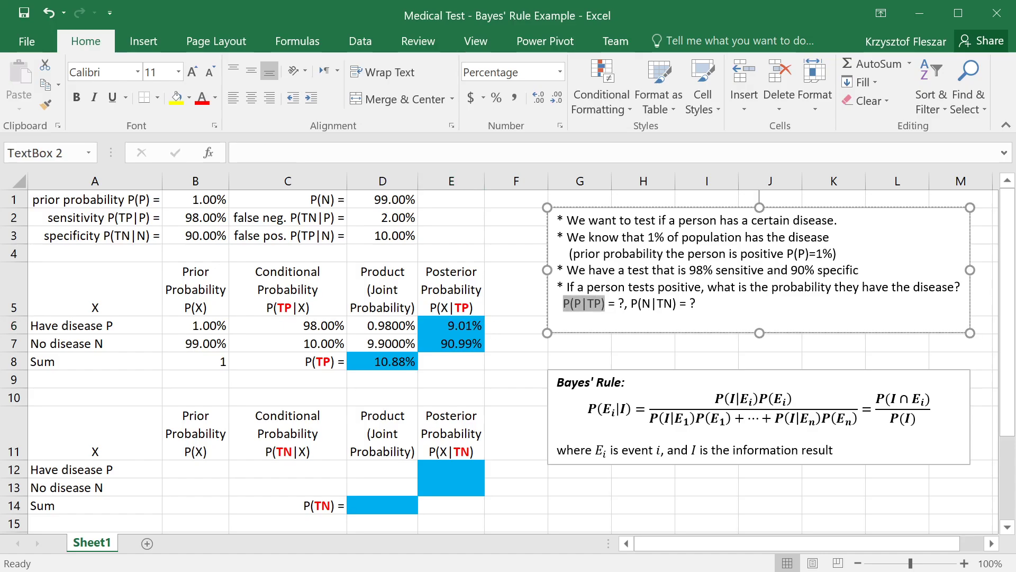
key(ctrl+c)
click(513, 327)
double_click(513, 327)
key(ctrl+v)
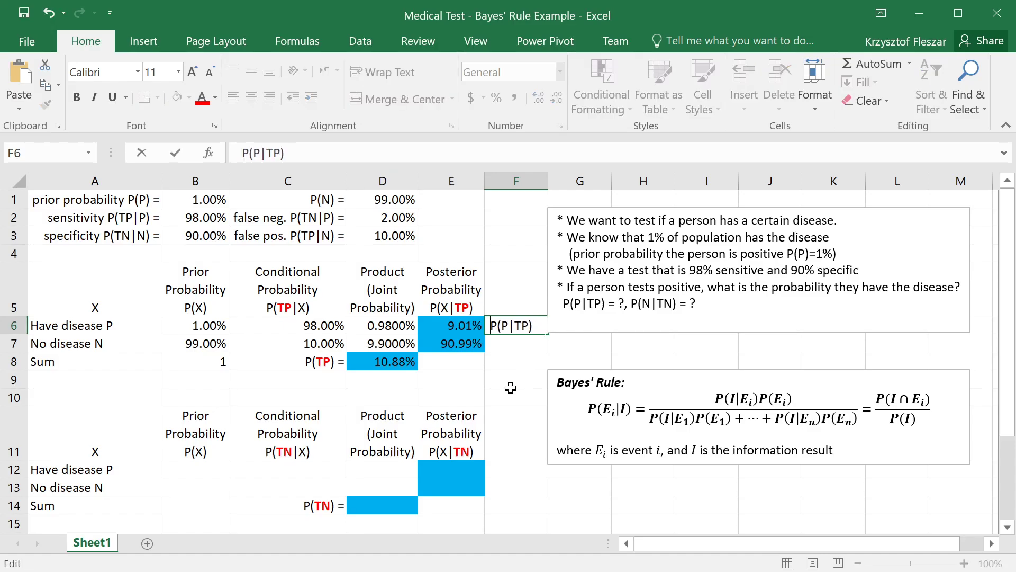
text(=)
key(Return)
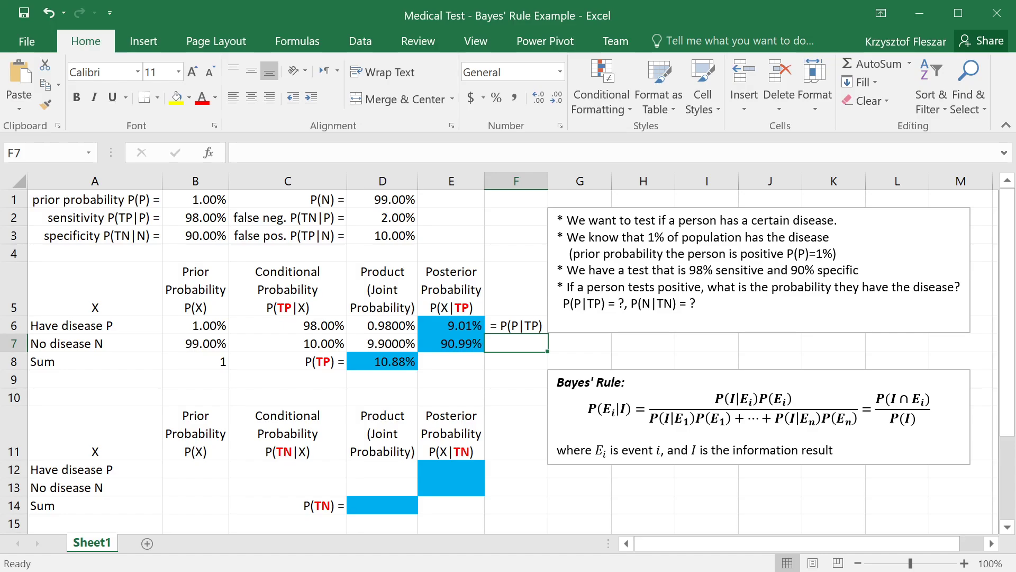
Step: Label the no-disease posterior in F7 as "= P(N|TP)"
text(= P(P|TP)
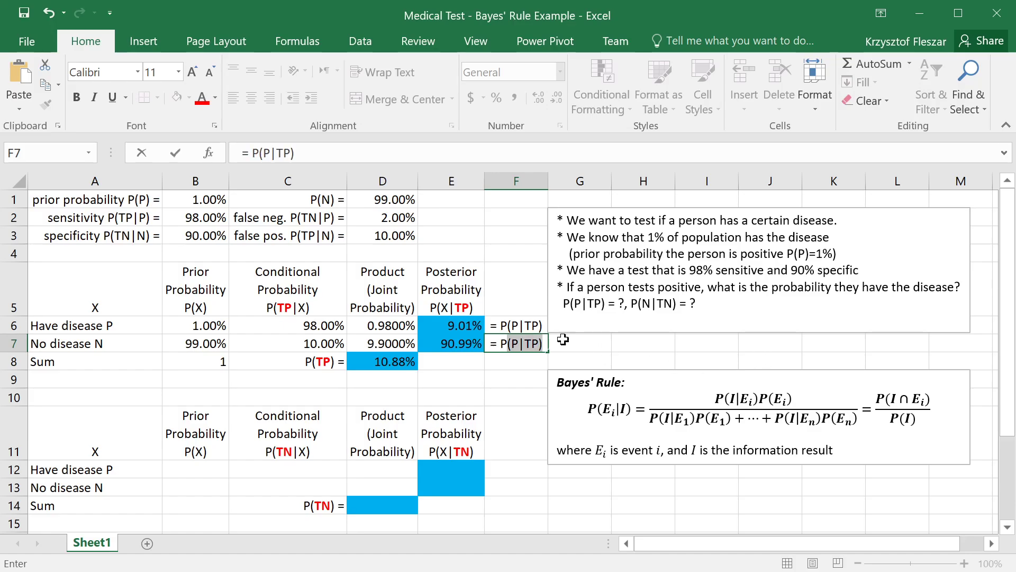
click(526, 344)
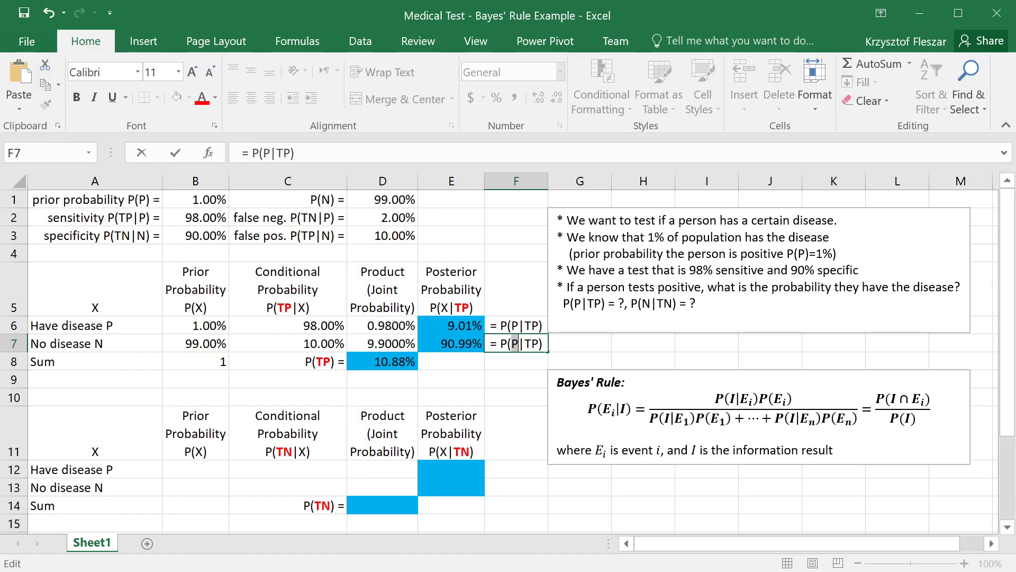
text(N)
key(Return)
Step: Examine the posterior probabilities and their labels in E6:F7, along with the headings and row labels of the negative-result table
click(518, 326)
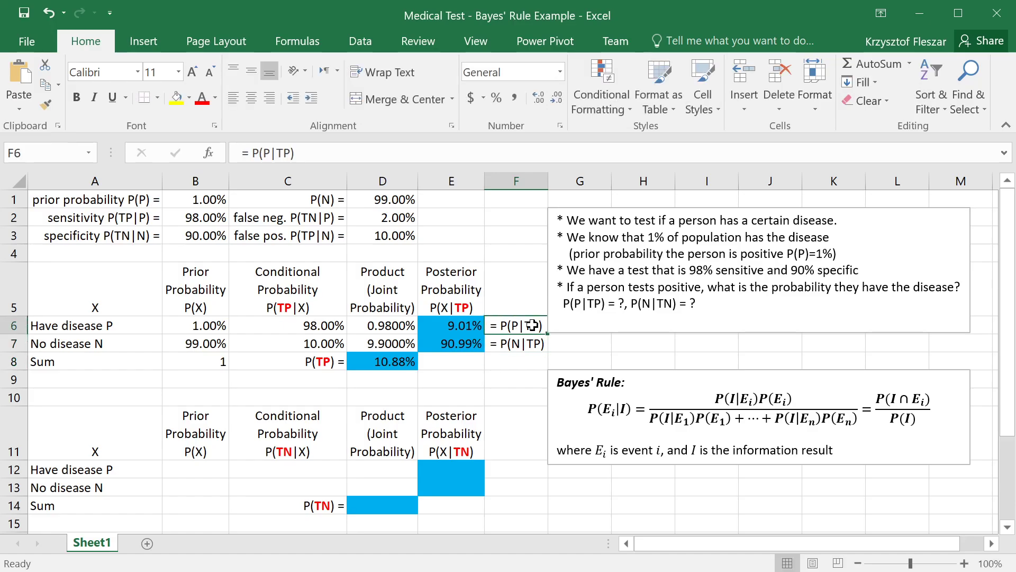
click(524, 296)
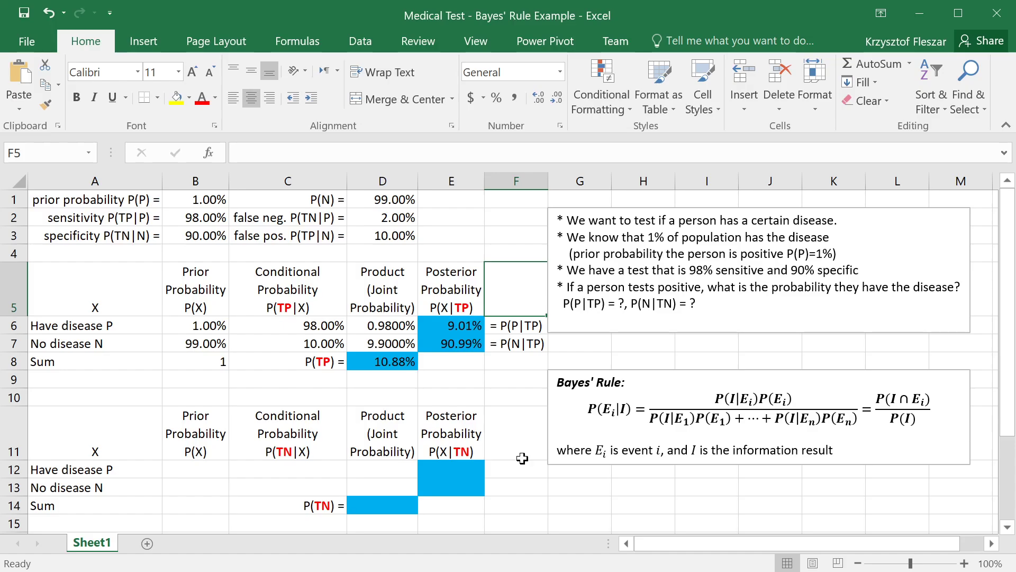
click(519, 502)
click(519, 430)
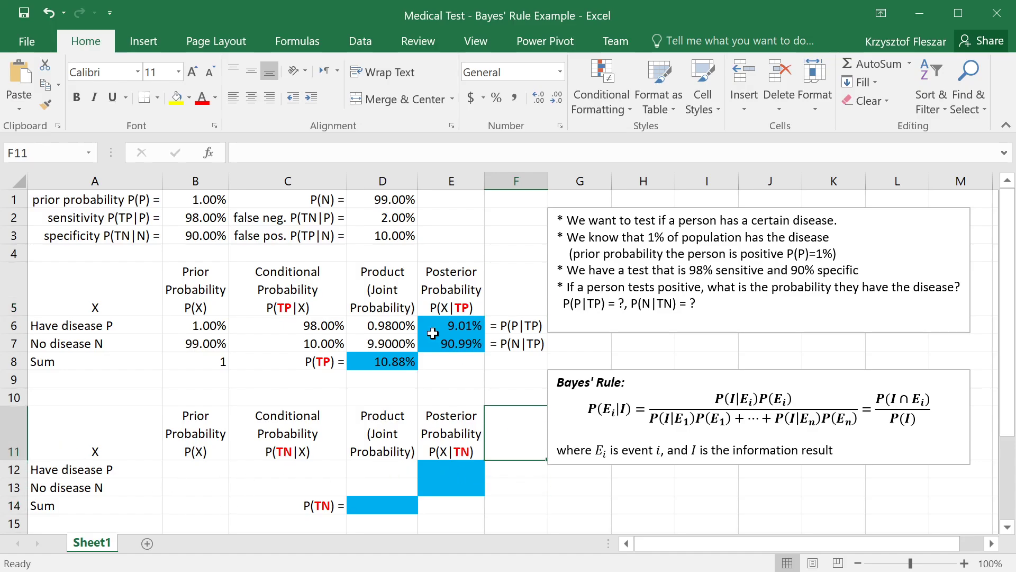
click(516, 345)
click(440, 326)
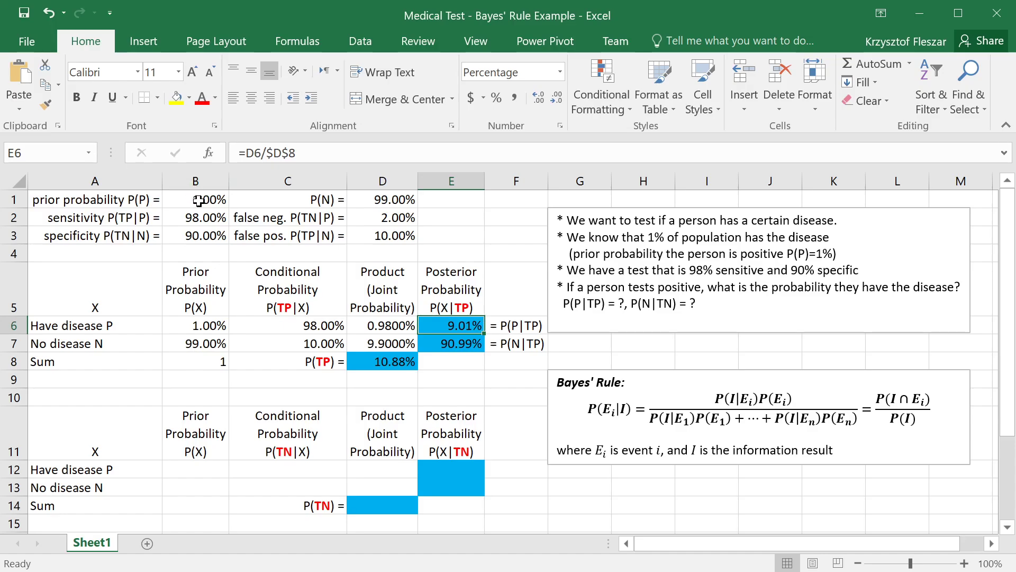
click(527, 327)
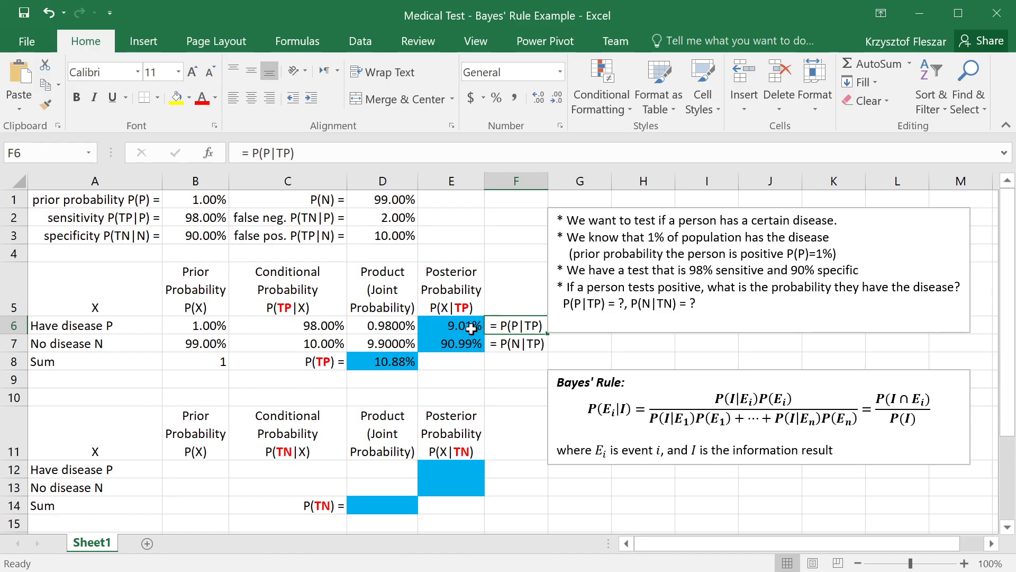
click(478, 326)
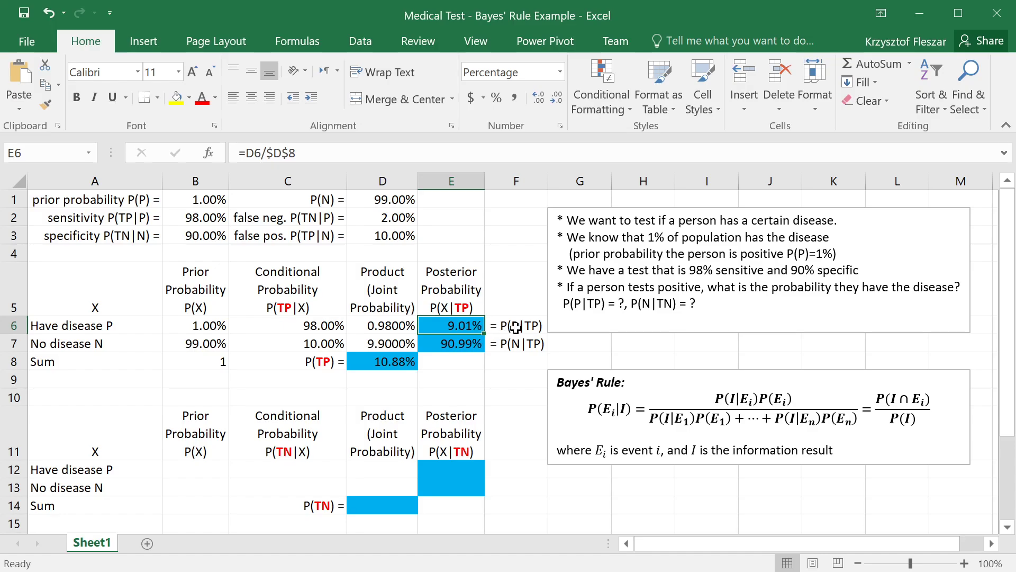
click(451, 343)
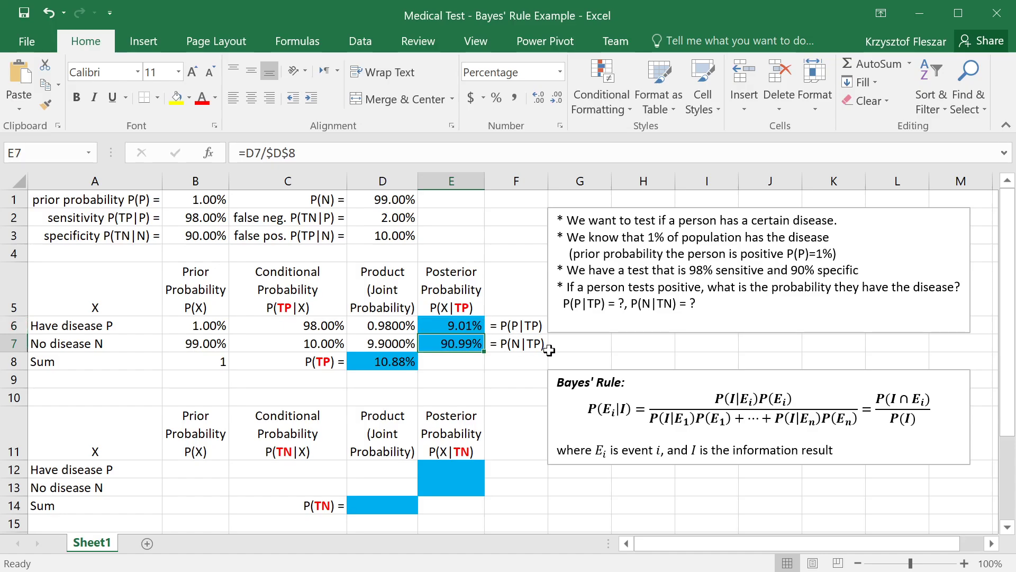
click(514, 344)
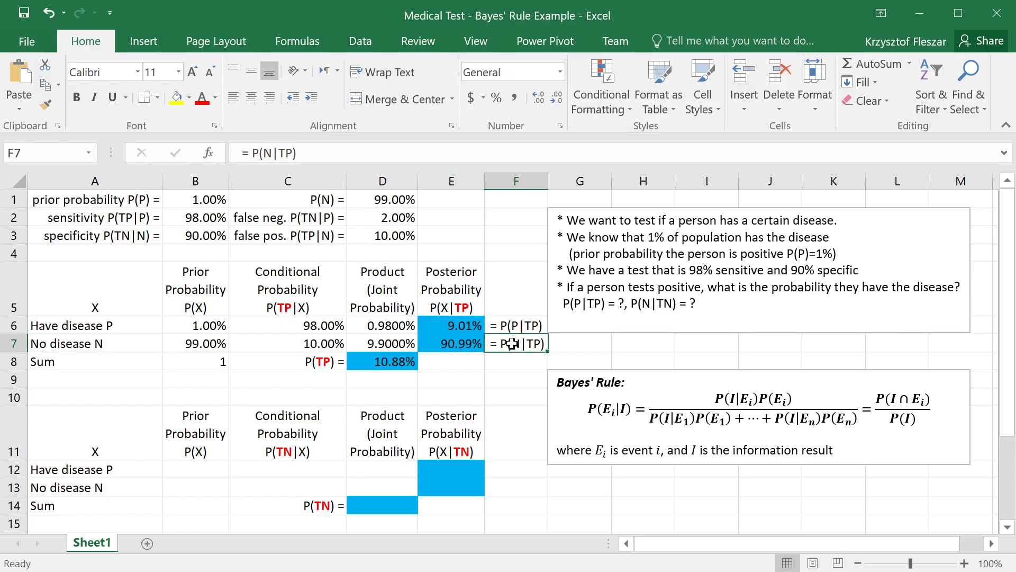
click(505, 418)
click(462, 450)
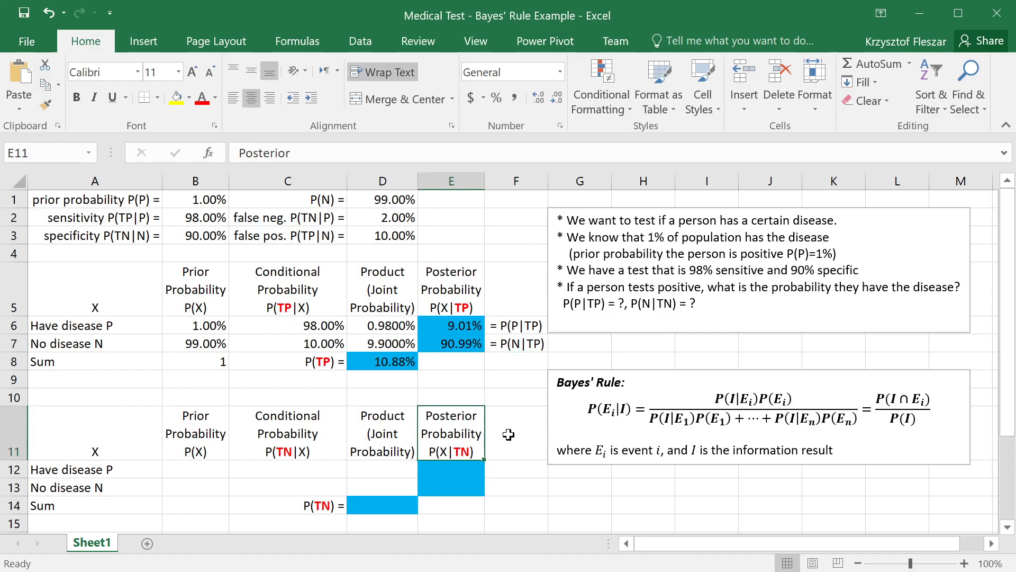
click(529, 430)
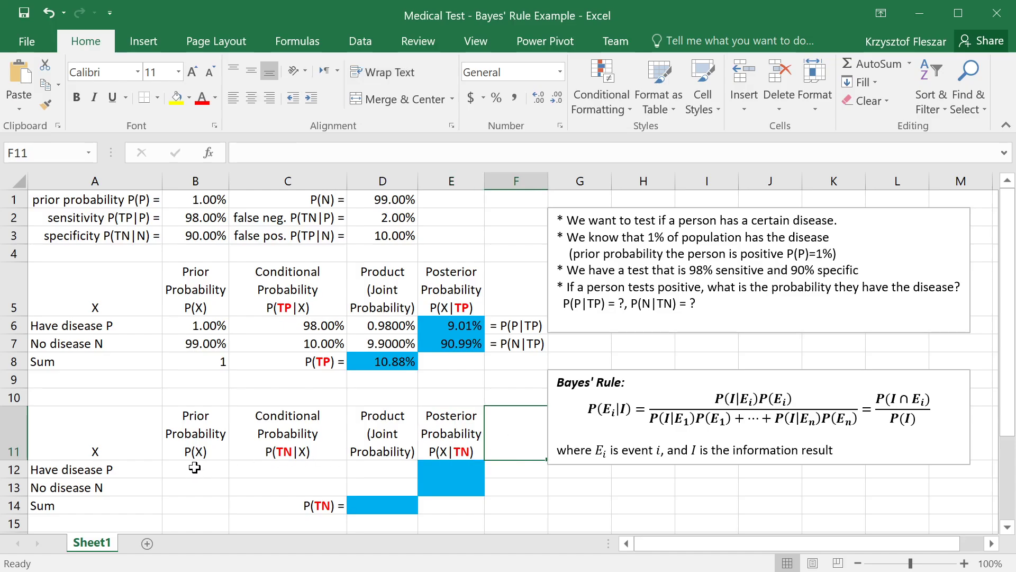
click(76, 470)
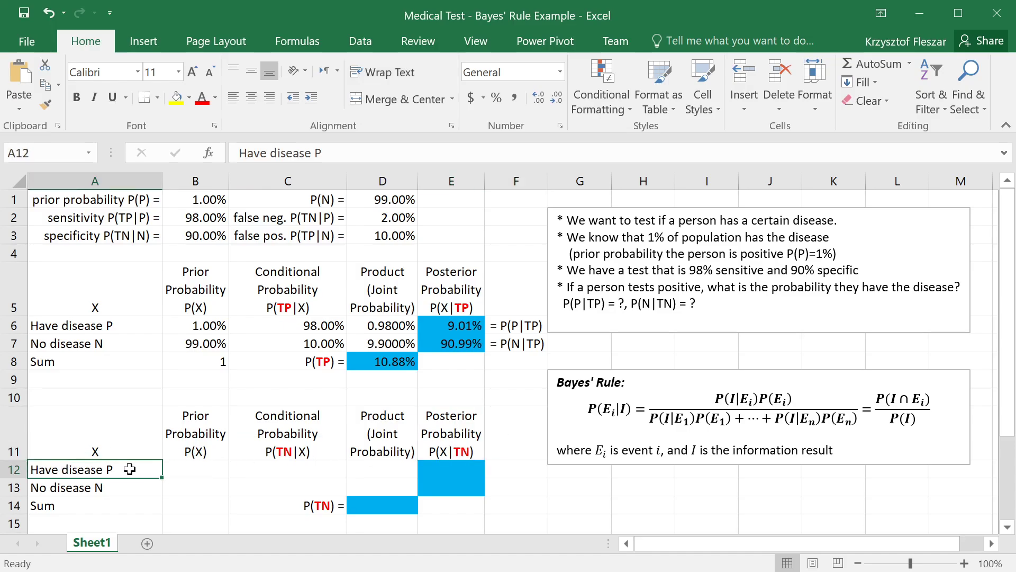
click(278, 459)
Step: Enter 1% as the prior probability of having the disease in B12
click(195, 470)
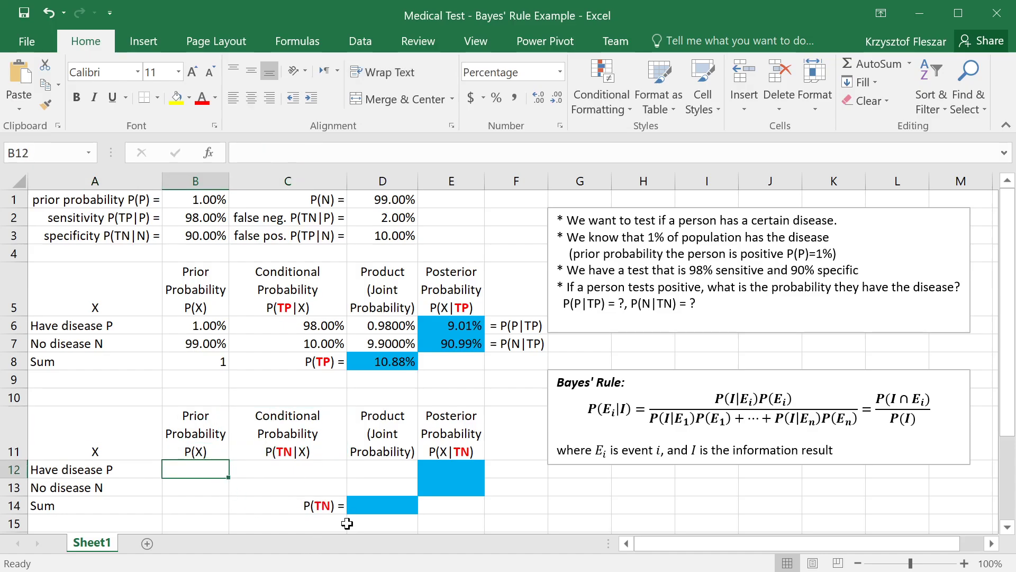
text(1%)
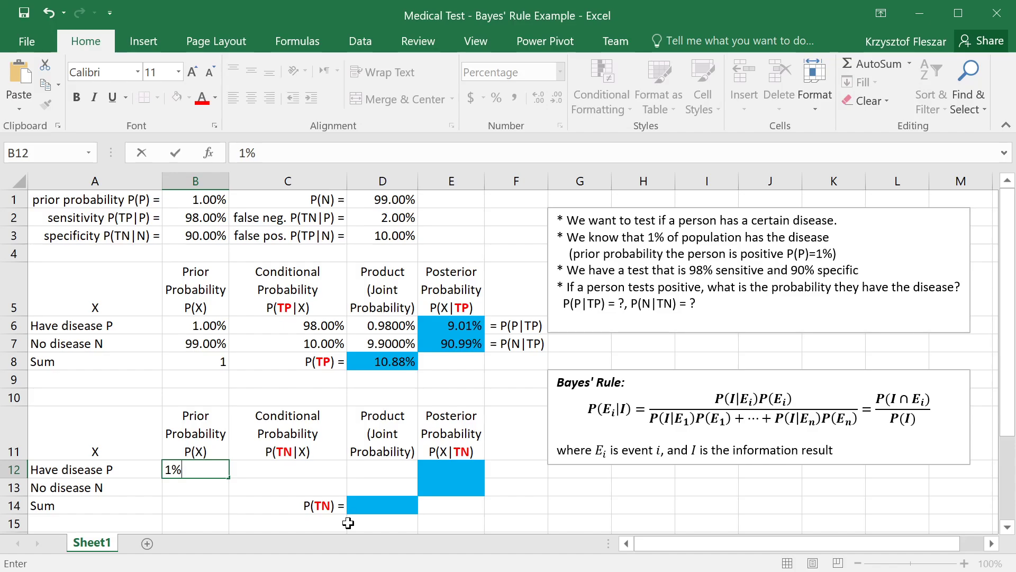
key(Return)
key(Up)
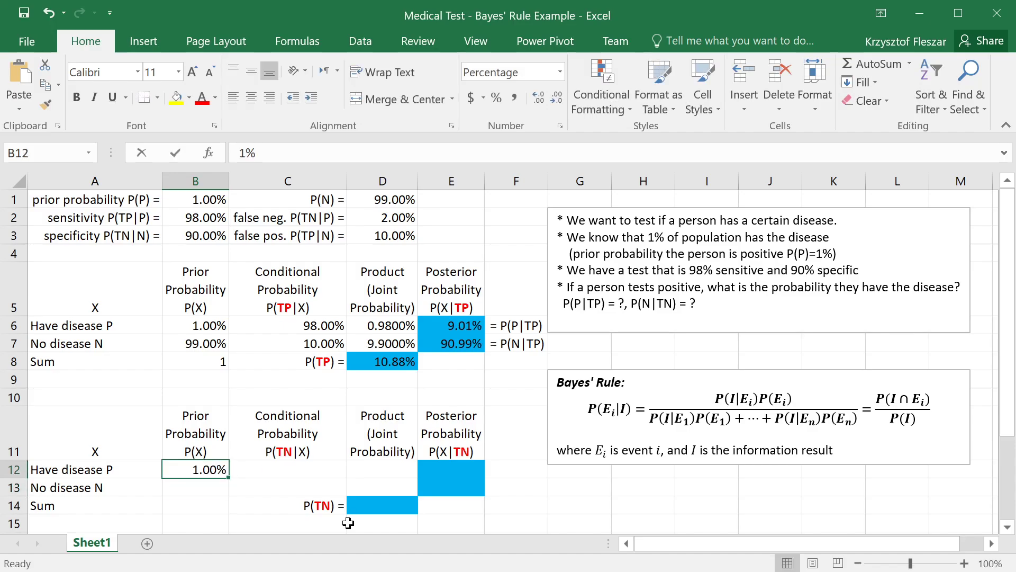
Step: Link the negative-result table's priors to the inputs, with =B1 in B12 and =D1 in B13
text(=)
click(196, 199)
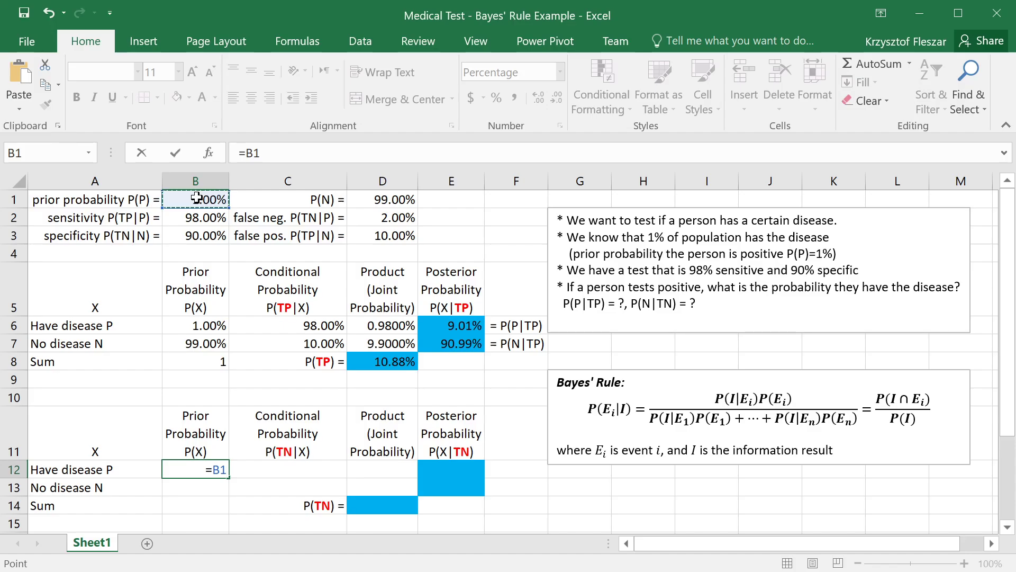
key(Return)
text(=)
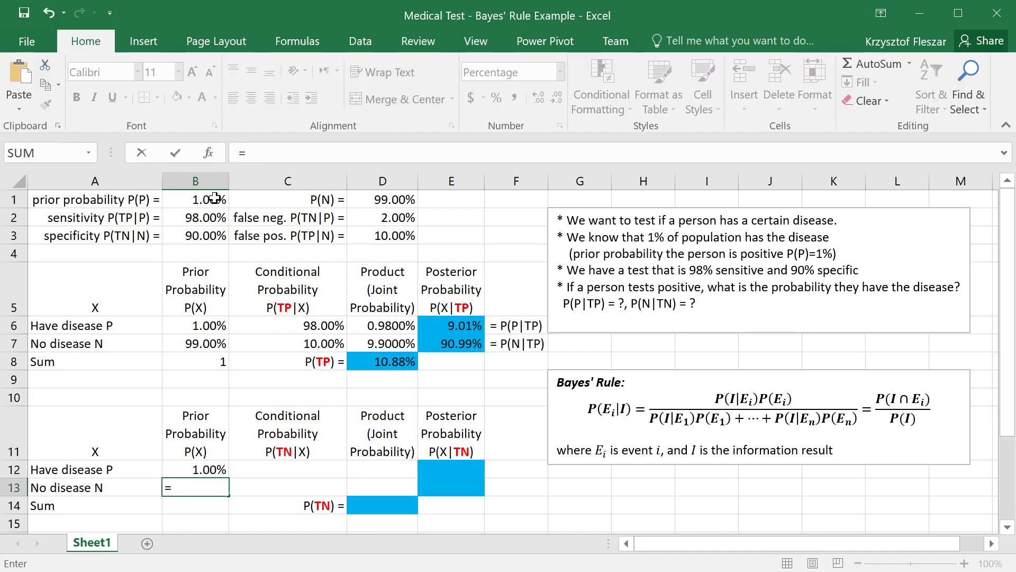
click(404, 200)
key(Return)
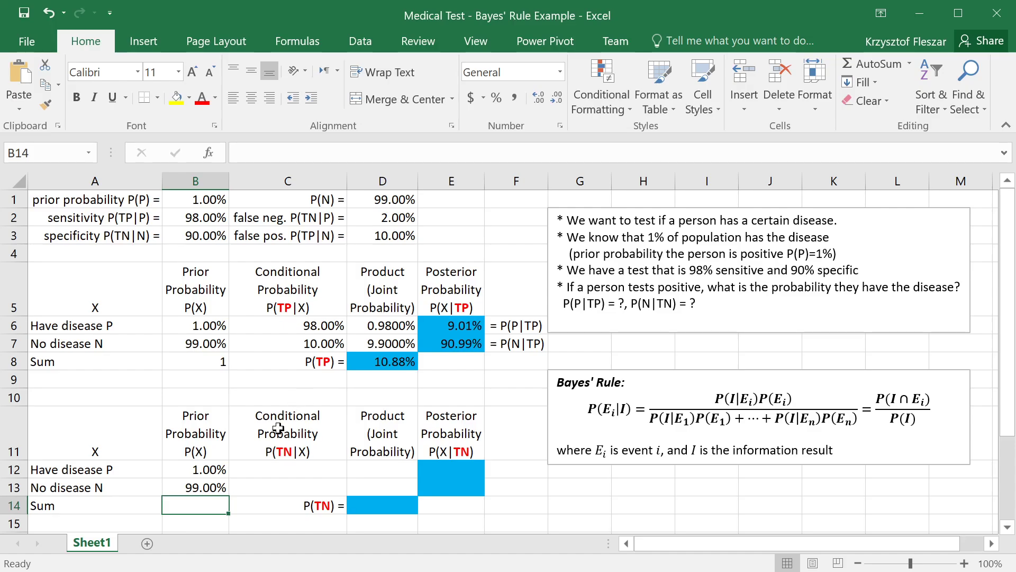
Step: Copy the prior sum formula from B8 to B14 and inspect the cell range it references
text(=)
key(Escape)
click(197, 363)
key(ctrl+c)
click(196, 504)
key(ctrl+v)
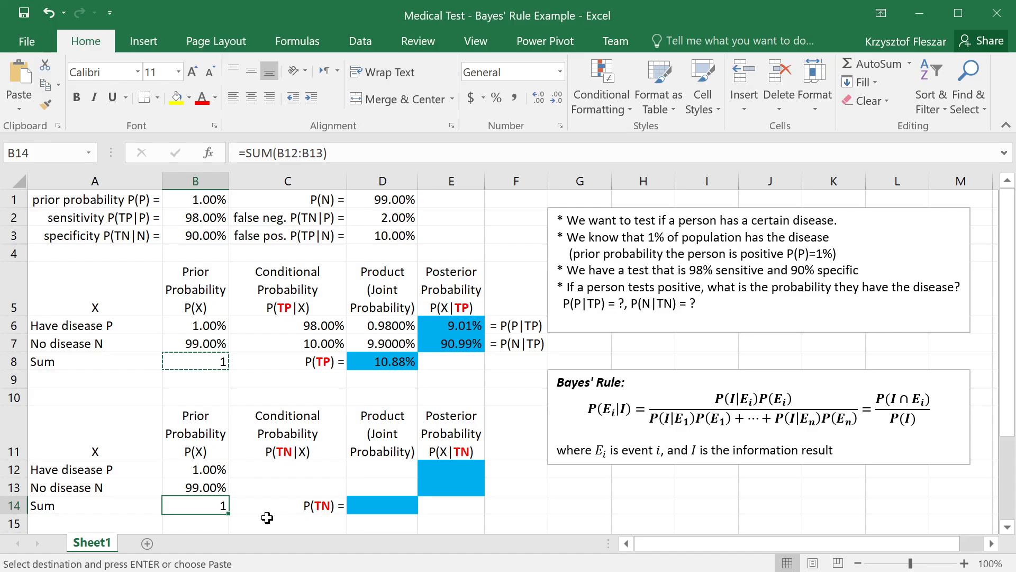
key(F2)
key(Escape)
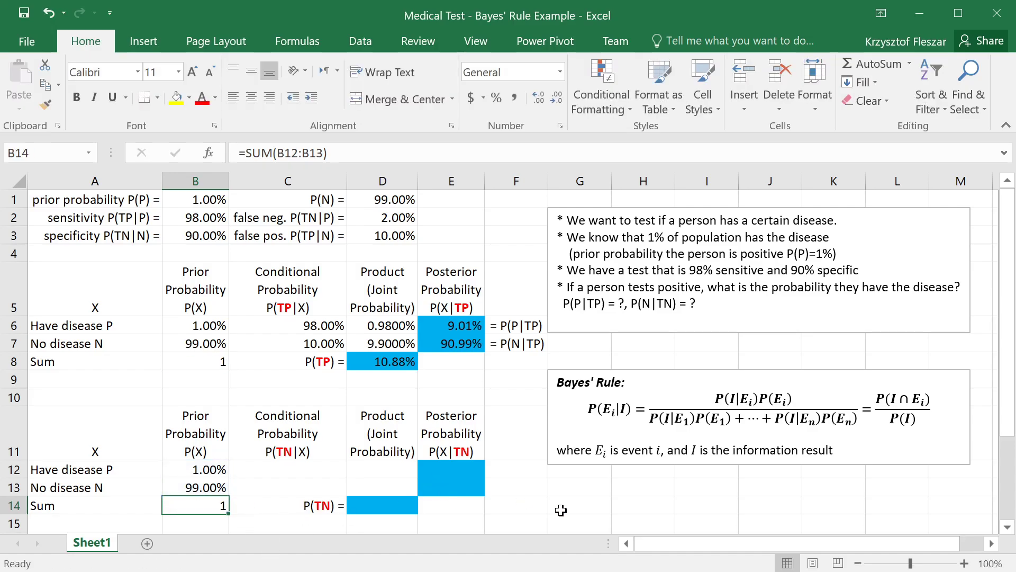
Step: Copy the sum formula from B8 to E8 to total the posterior probabilities for a positive test
click(211, 359)
key(ctrl+c)
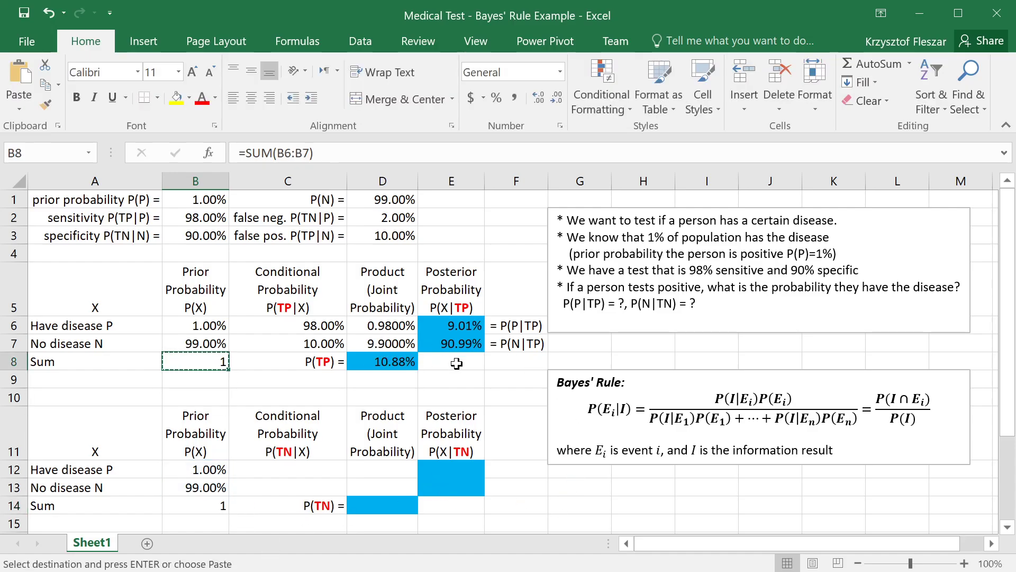
click(457, 363)
key(ctrl+v)
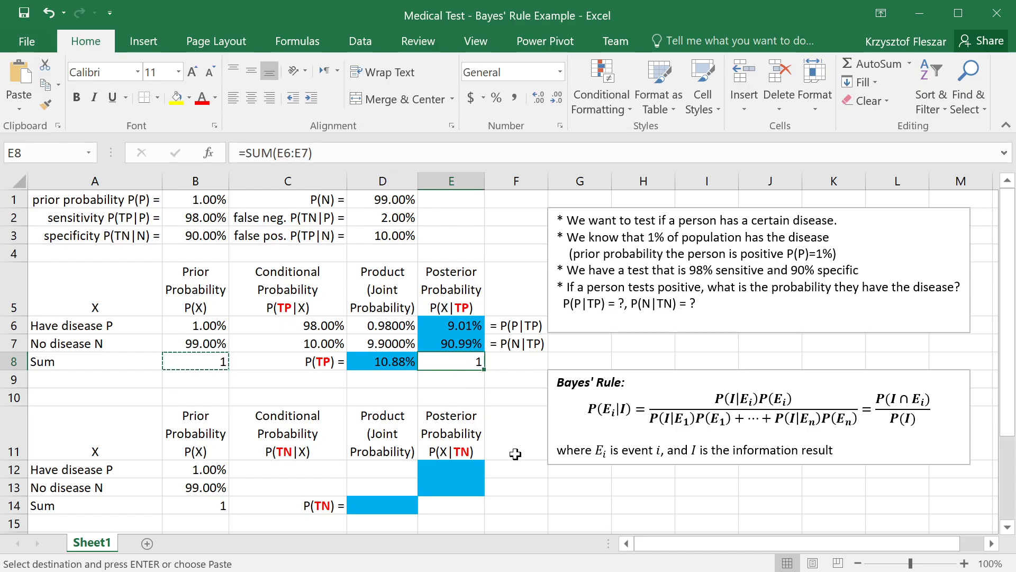
Step: Paste the sum formula from B8 into E14 to total the posterior probabilities for a negative test
click(439, 513)
key(ctrl+v)
drag(466, 469, 465, 487)
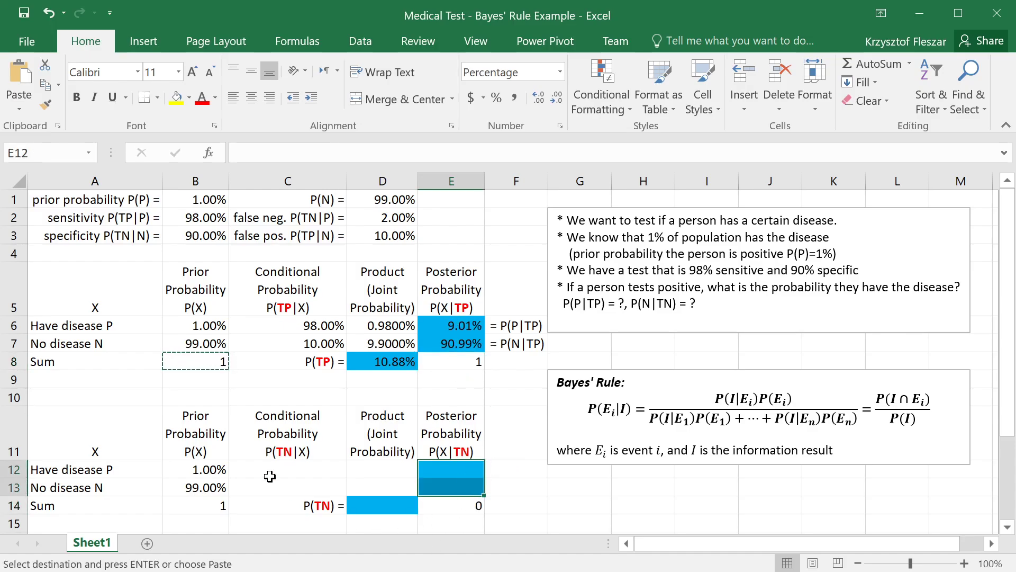
Step: Link the negative-result table's conditional probabilities to the inputs, with =D2 in C12 and =B3 in C13
click(271, 472)
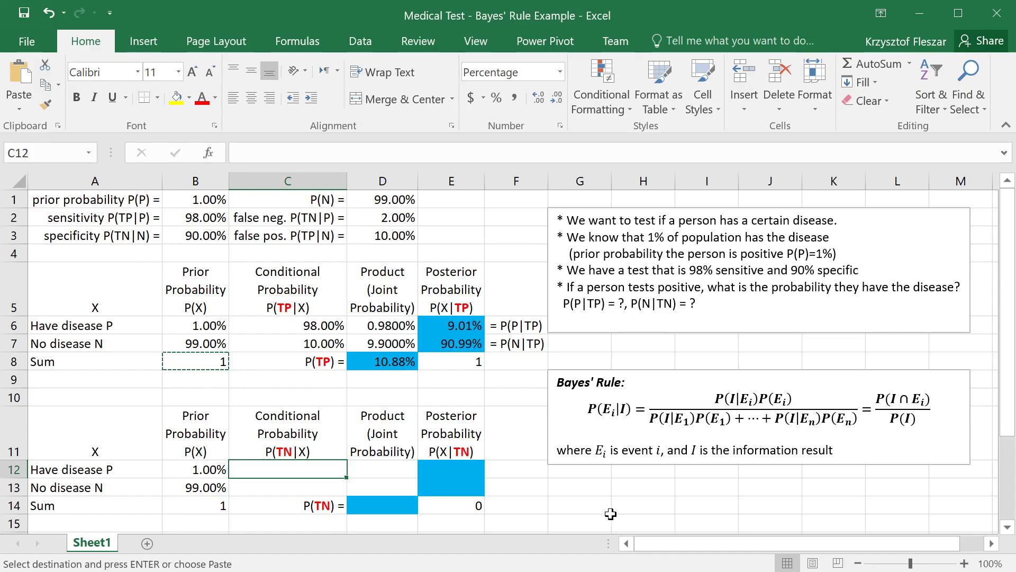
text(=)
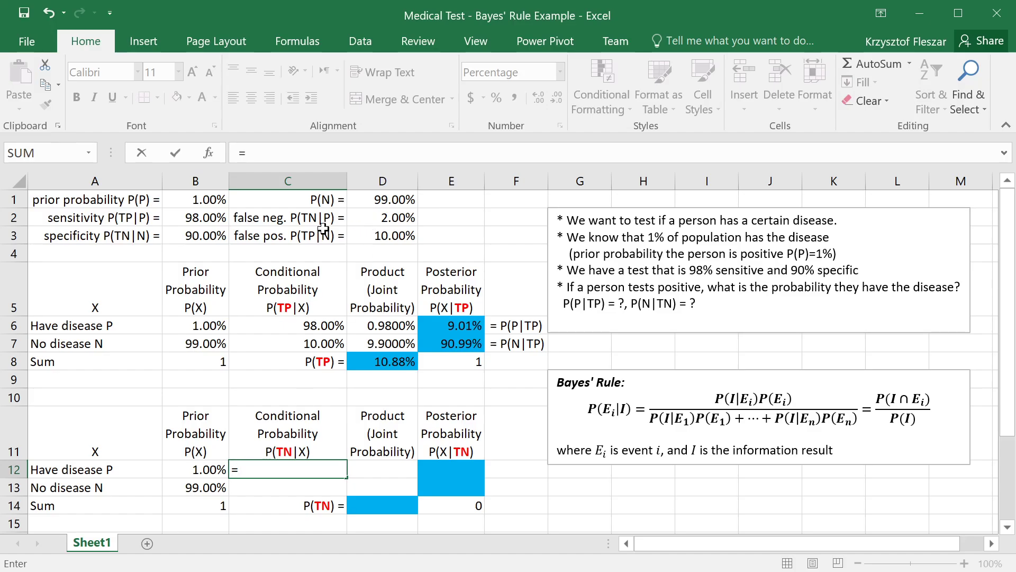
click(387, 217)
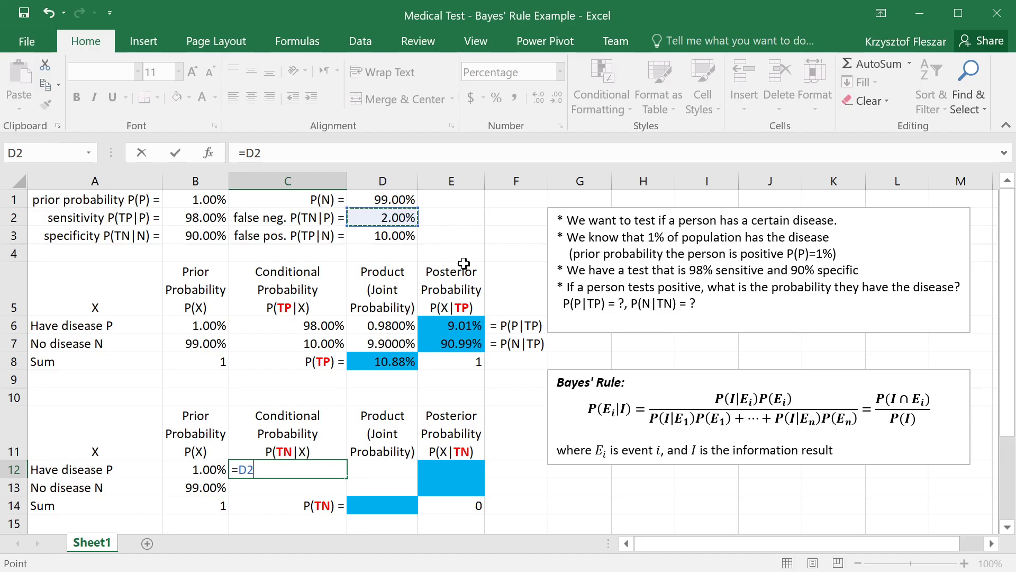
key(Return)
text(=)
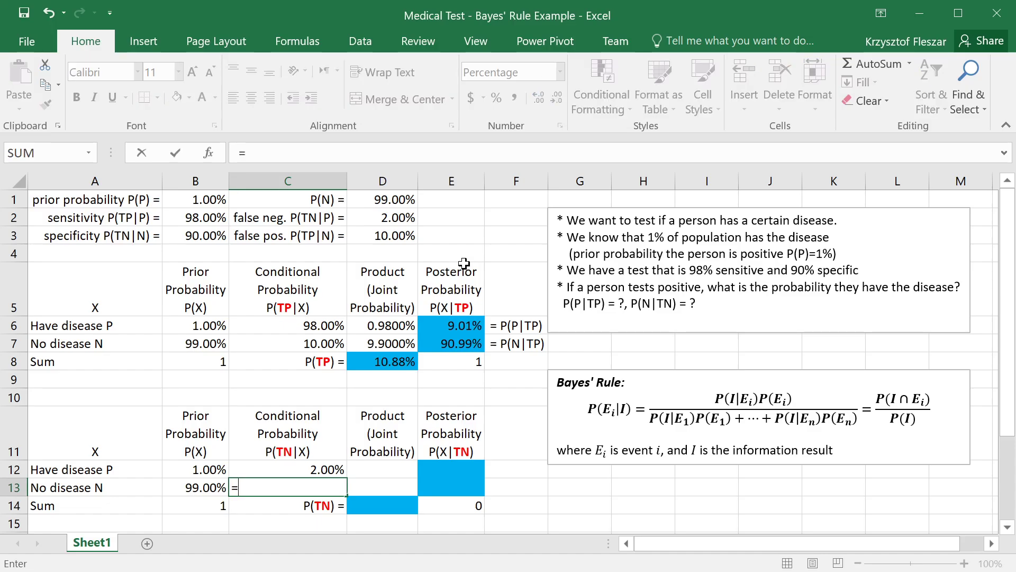
click(191, 235)
key(Return)
key(Up)
key(Up)
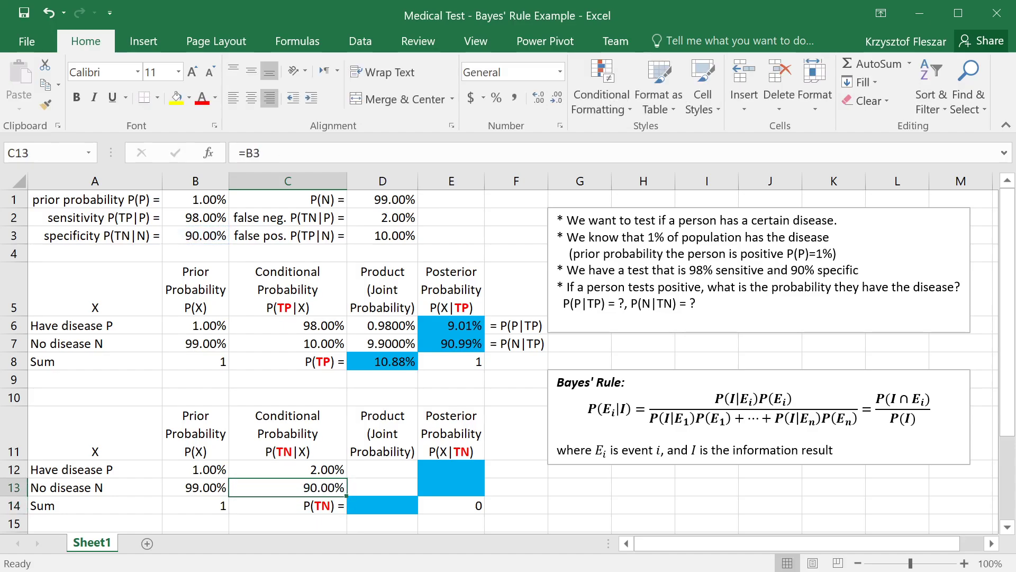
key(shift+Down)
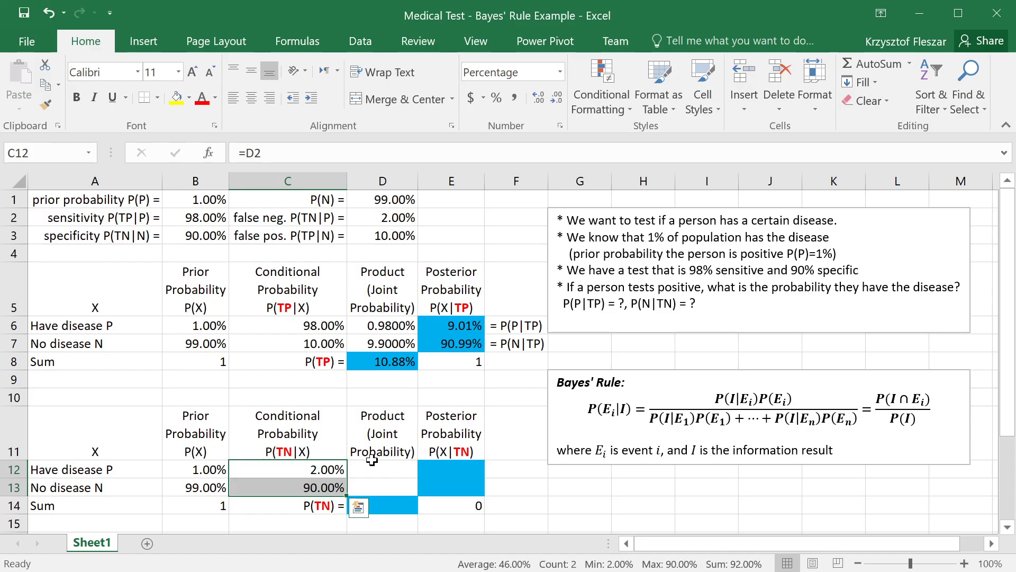
click(400, 472)
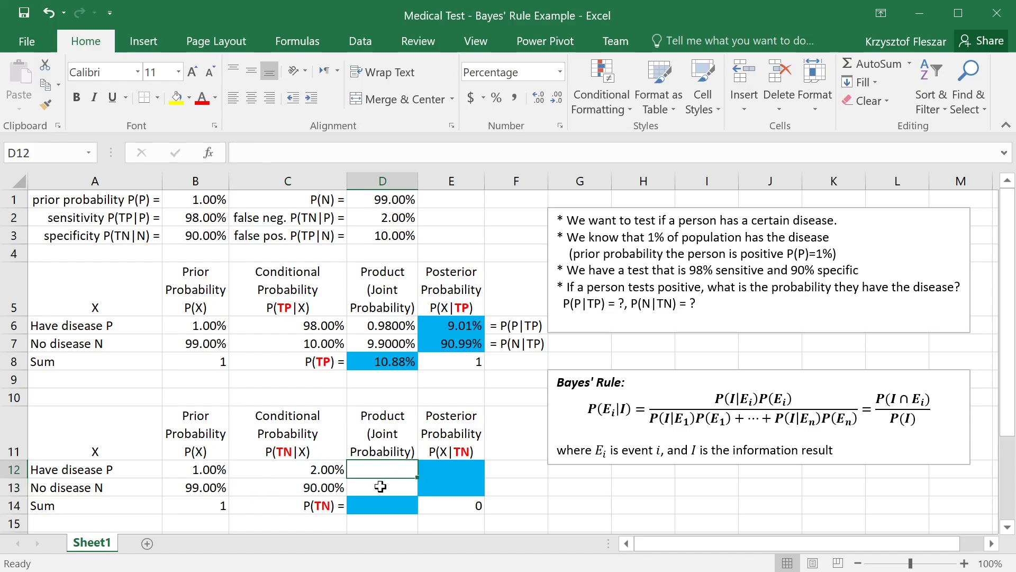
drag(319, 487, 312, 471)
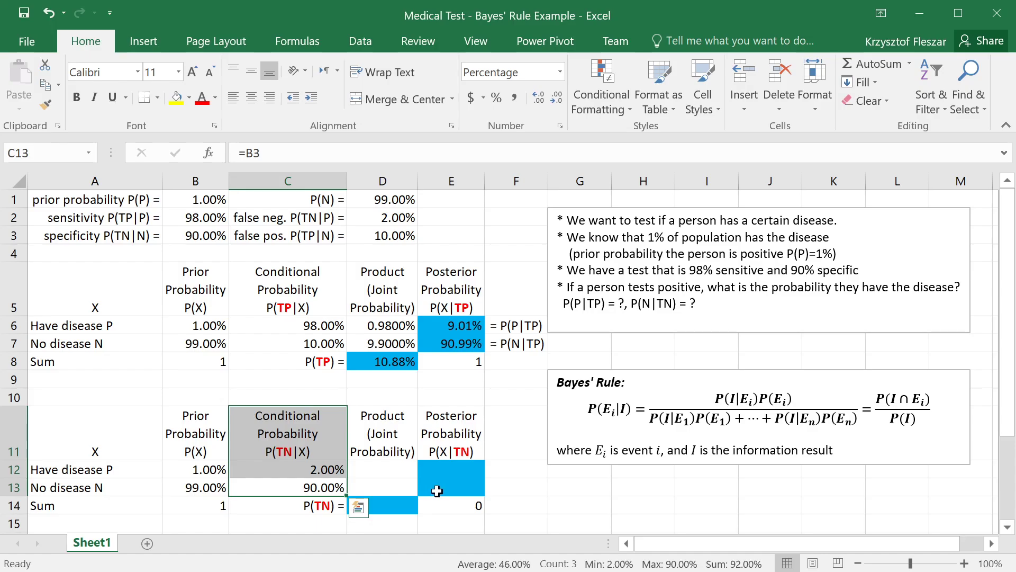
click(390, 470)
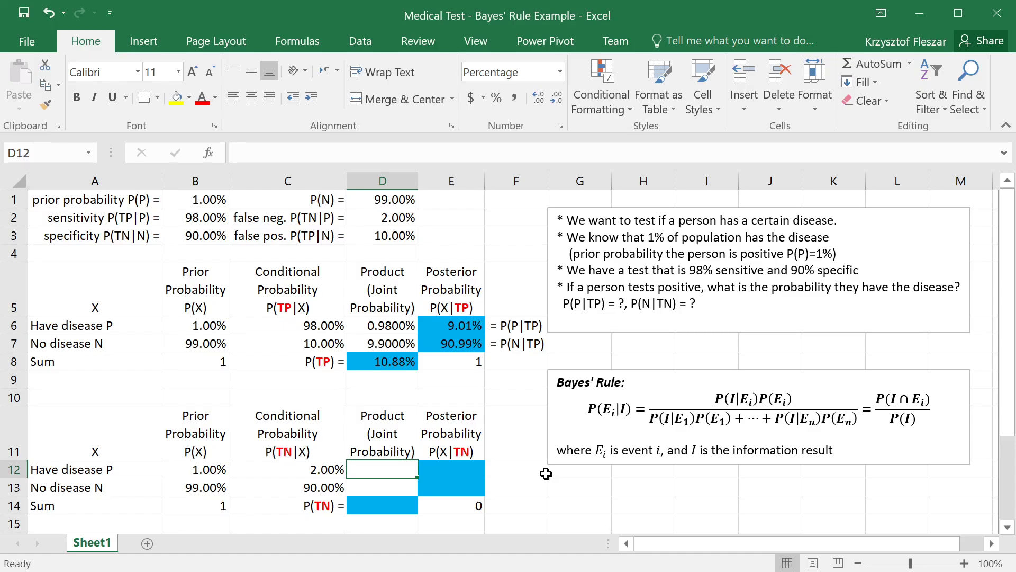
click(614, 408)
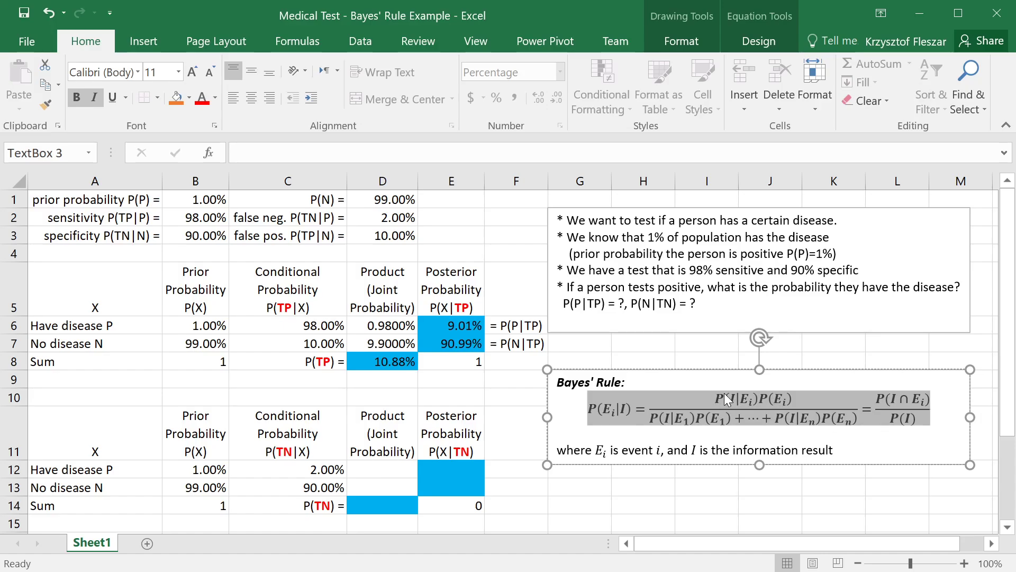
Step: Calculate the negative-result joint probabilities with =C12*B12 in D12 and copy the formula to D13
click(379, 467)
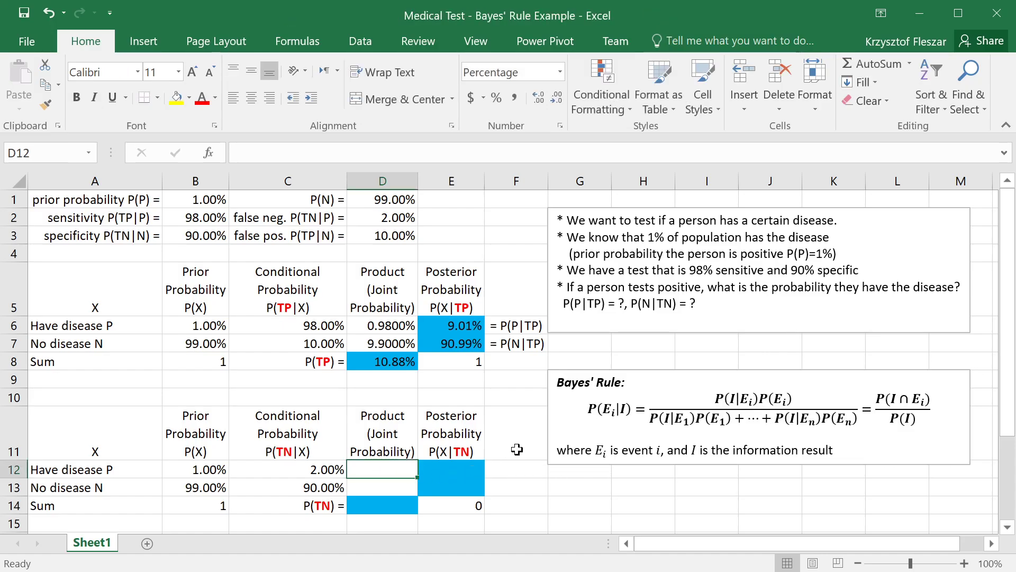
text(=)
key(Left)
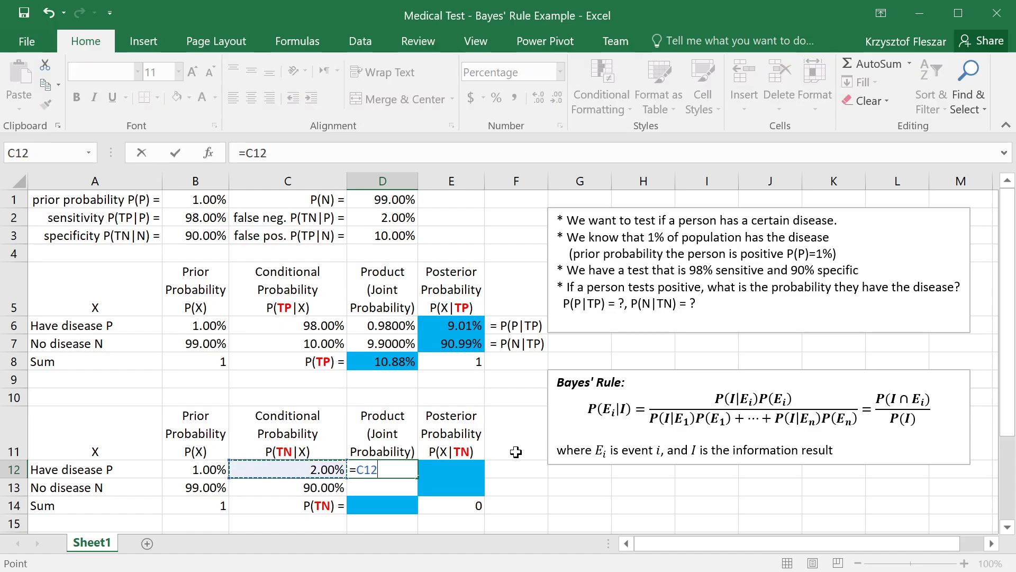
text(*)
key(Left)
key(Left)
key(Return)
key(Up)
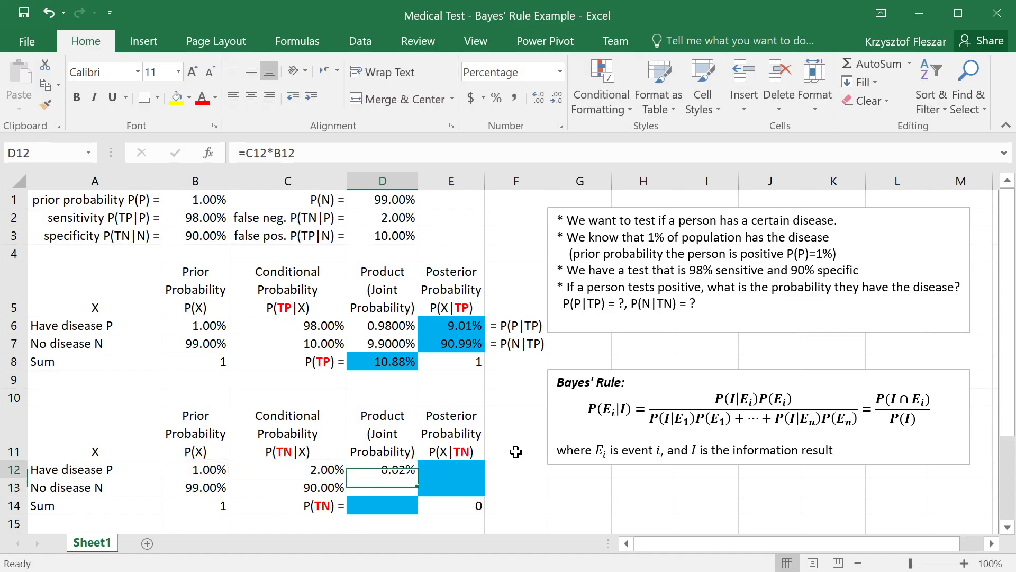
key(ctrl+c)
key(Down)
key(ctrl+v)
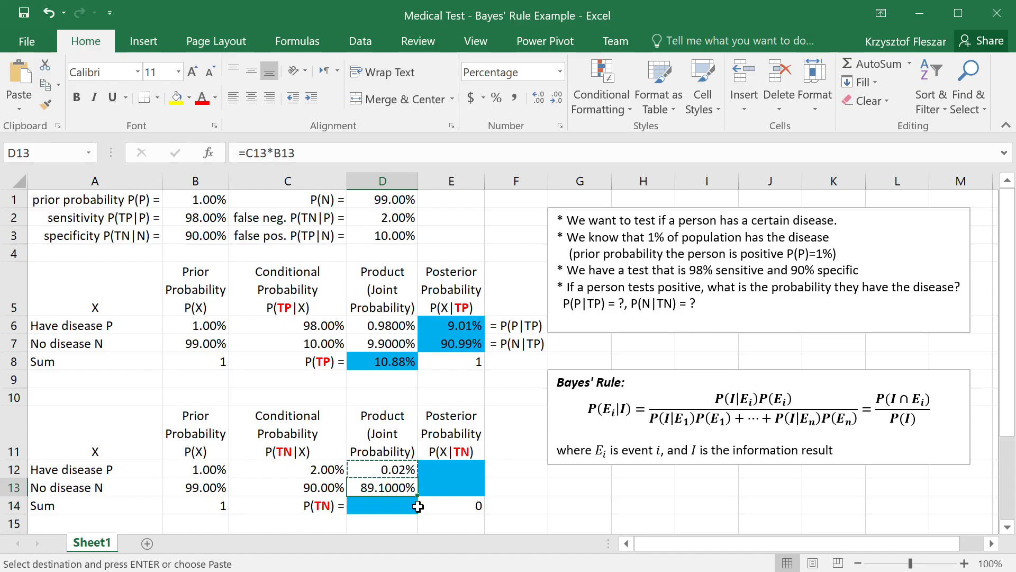
Step: Calculate P(TN) in D14 by summing the joint probabilities in D12:D13
key(Down)
text(=)
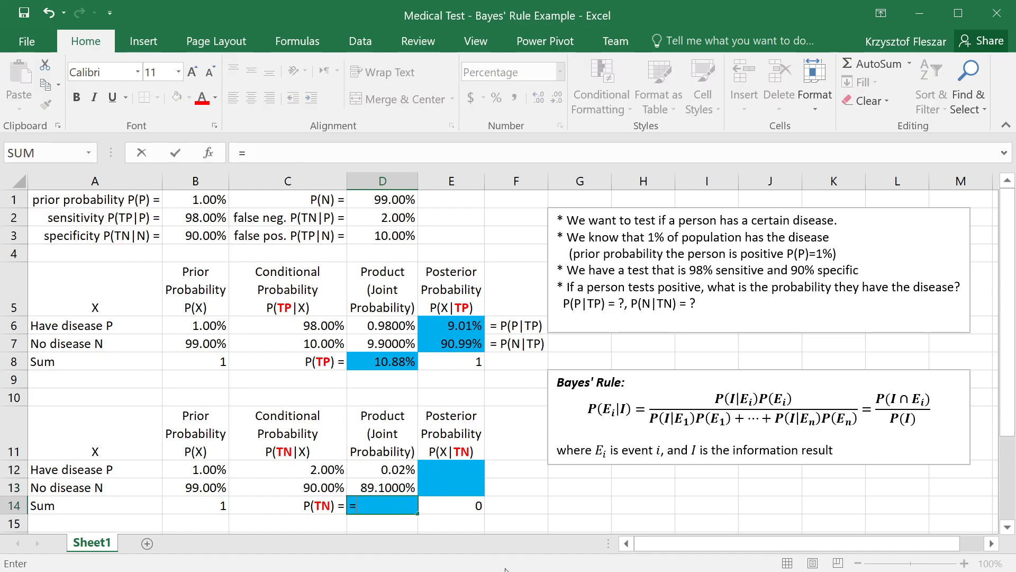
text(sum()
key(Up)
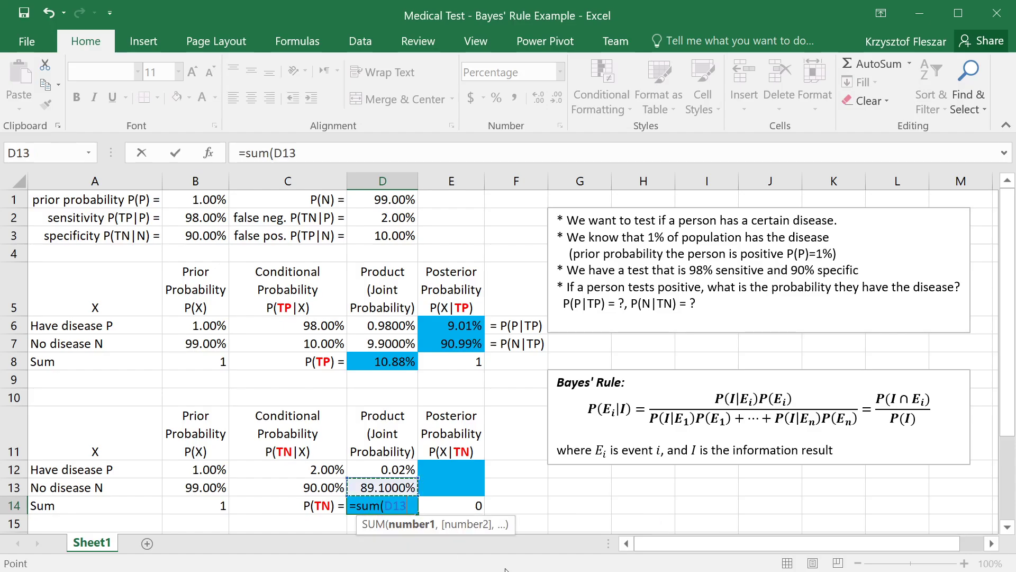
key(shift+Up)
text())
key(Return)
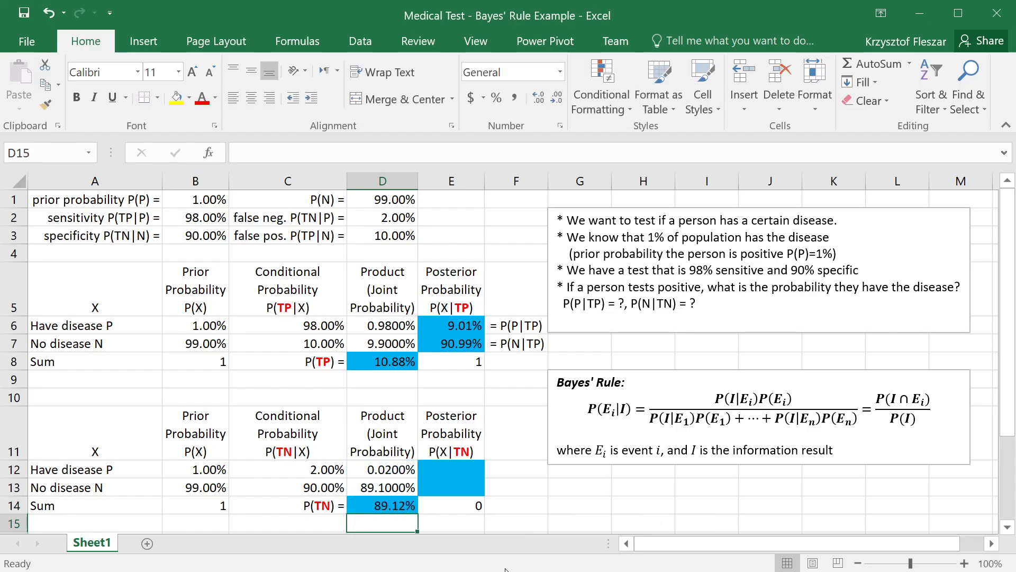
key(Up)
Step: Reduce the joint probabilities in D12:D13 and D6:D7 to two decimal places
drag(381, 468, 394, 487)
click(560, 101)
click(560, 100)
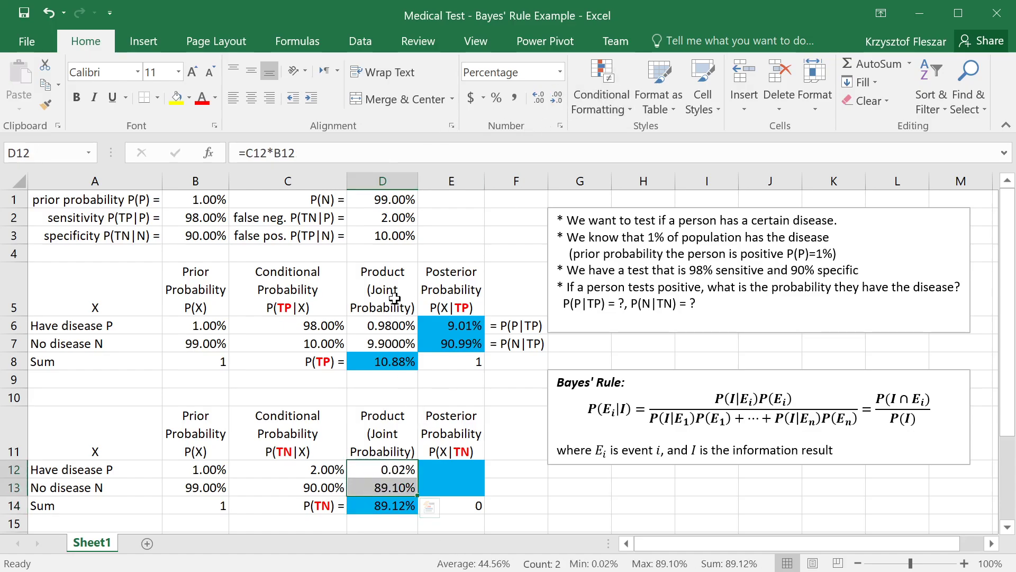
drag(390, 323, 398, 337)
click(556, 99)
click(557, 99)
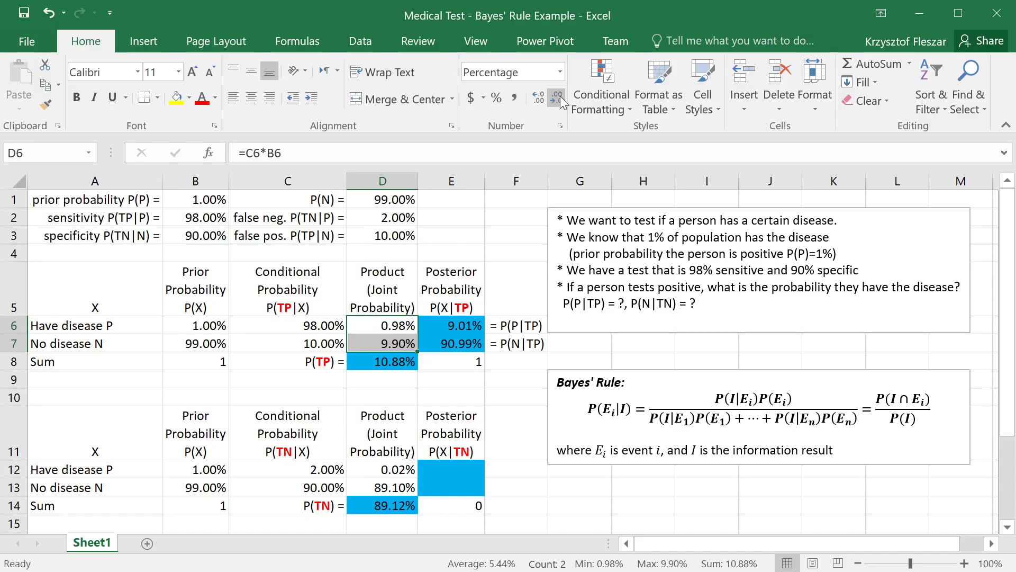
click(382, 524)
Step: Try calculating the posterior with =D12/D14 in E12 and filling it down to E13, and undo both changes
click(451, 465)
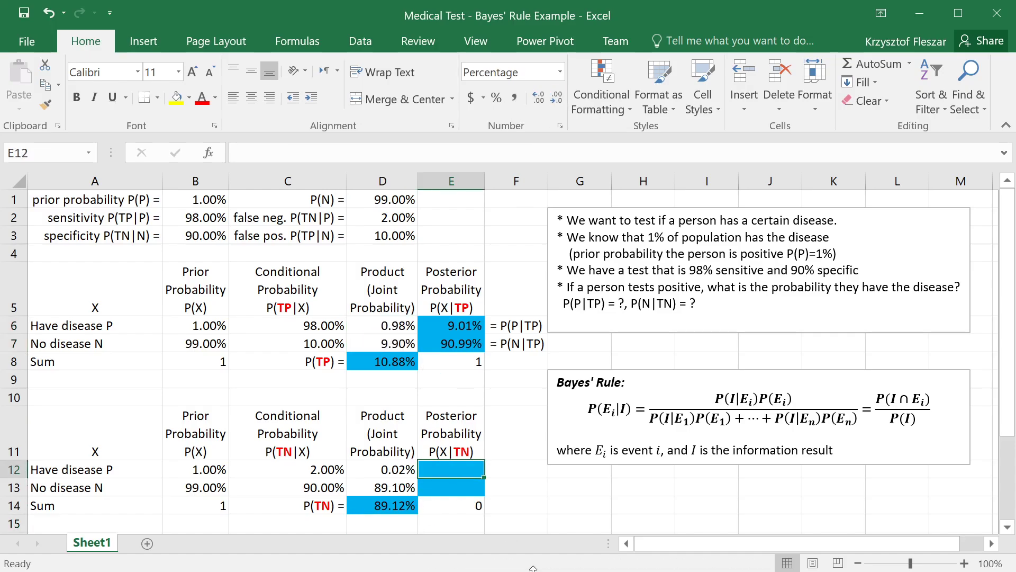
text(=)
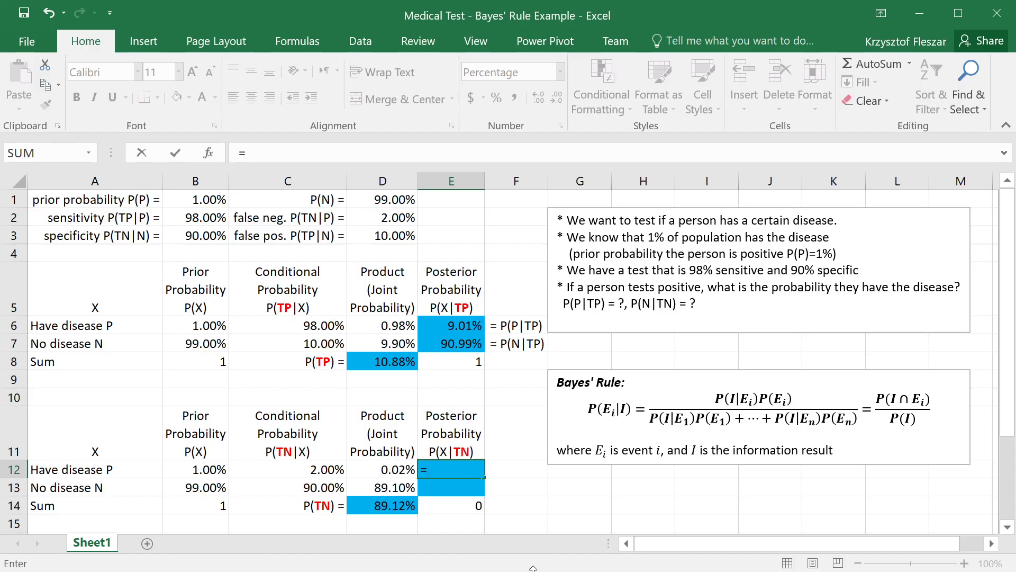
click(387, 466)
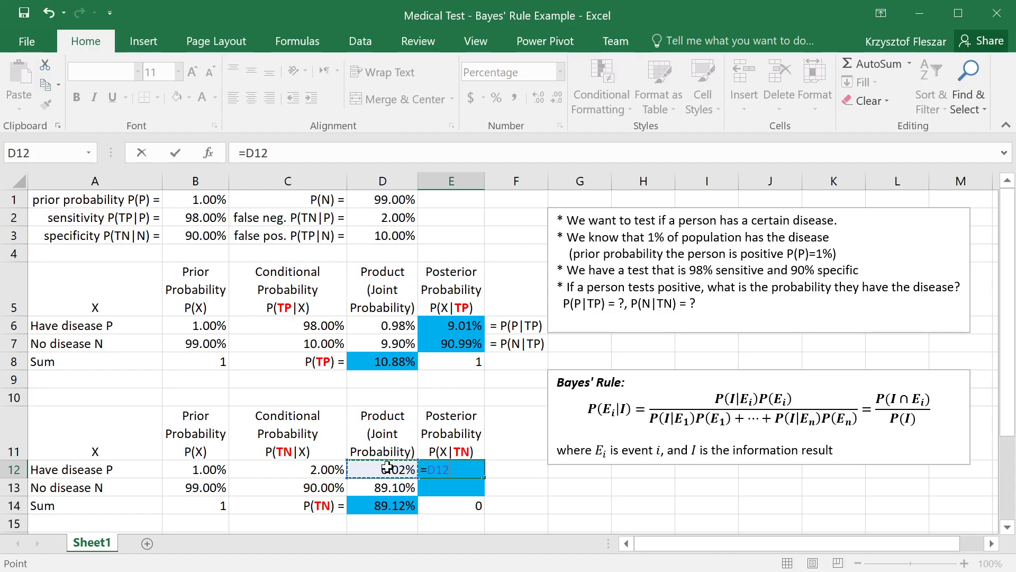
text(/)
click(387, 504)
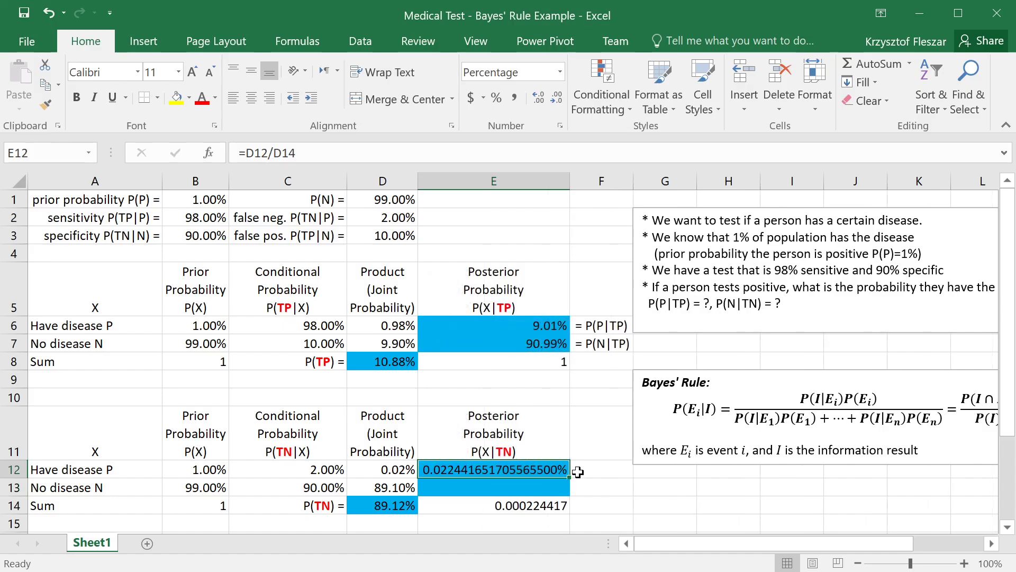
drag(570, 479, 570, 493)
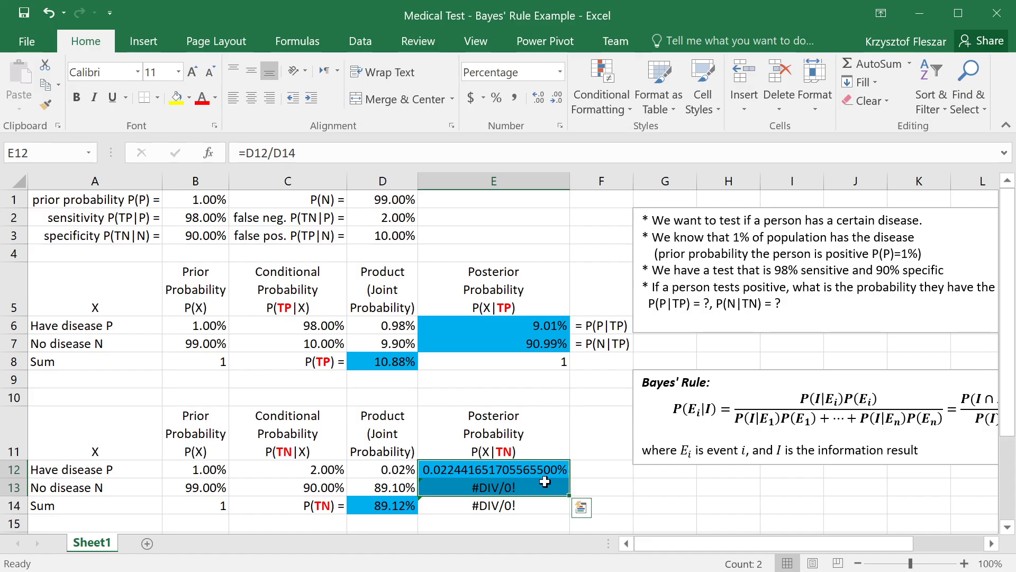
key(ctrl+z)
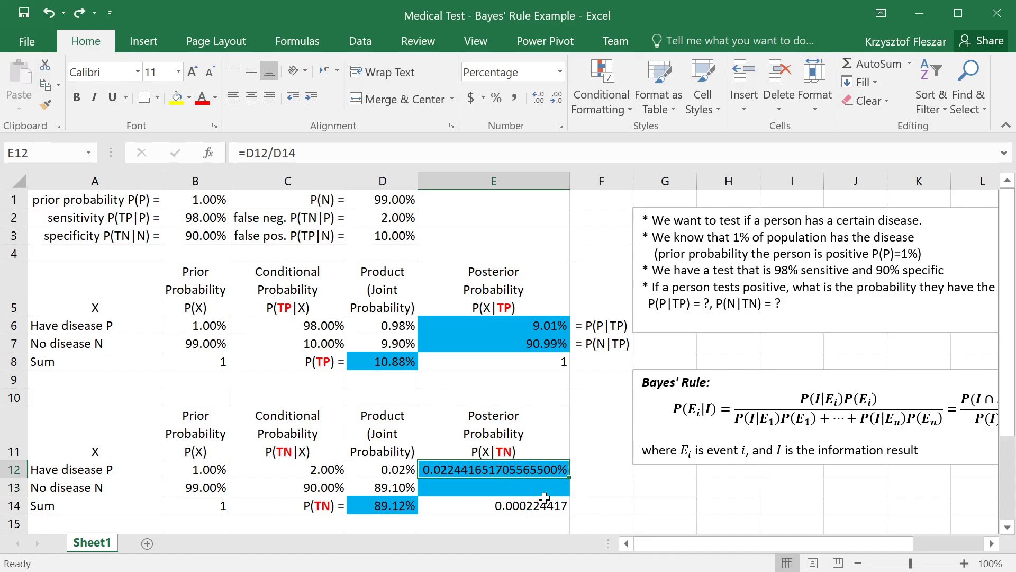
key(ctrl+z)
Step: Enter the have-disease posterior for a negative test in E12 as =D12/$D$14, with an absolute reference to the total
text(=)
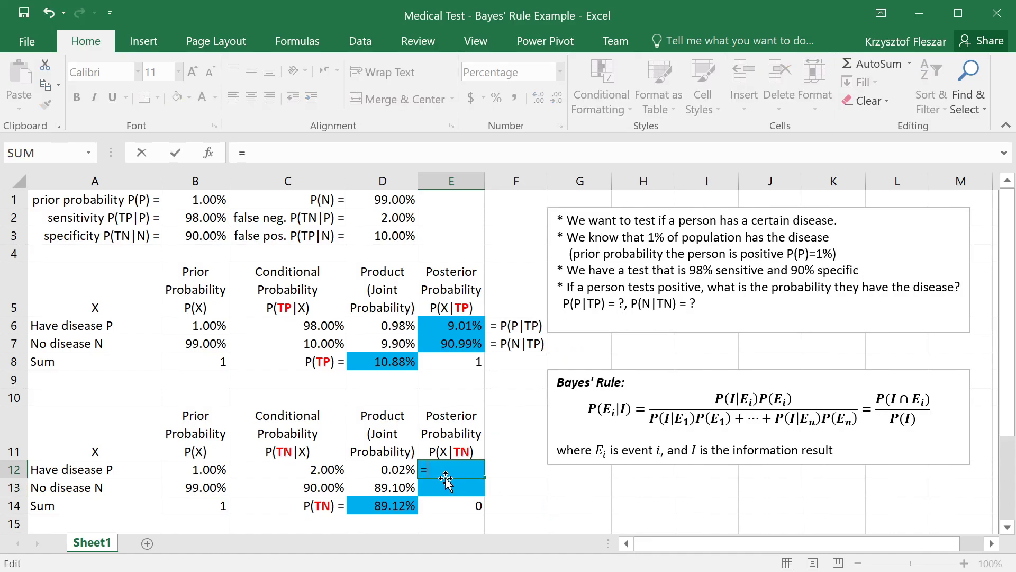
click(387, 472)
text(/)
click(394, 509)
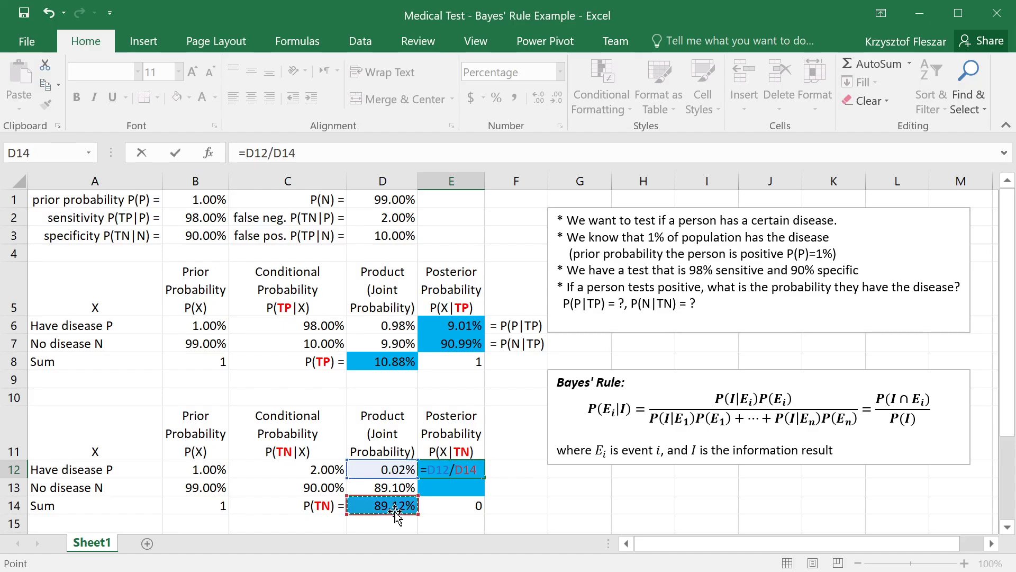
key(F4)
key(Return)
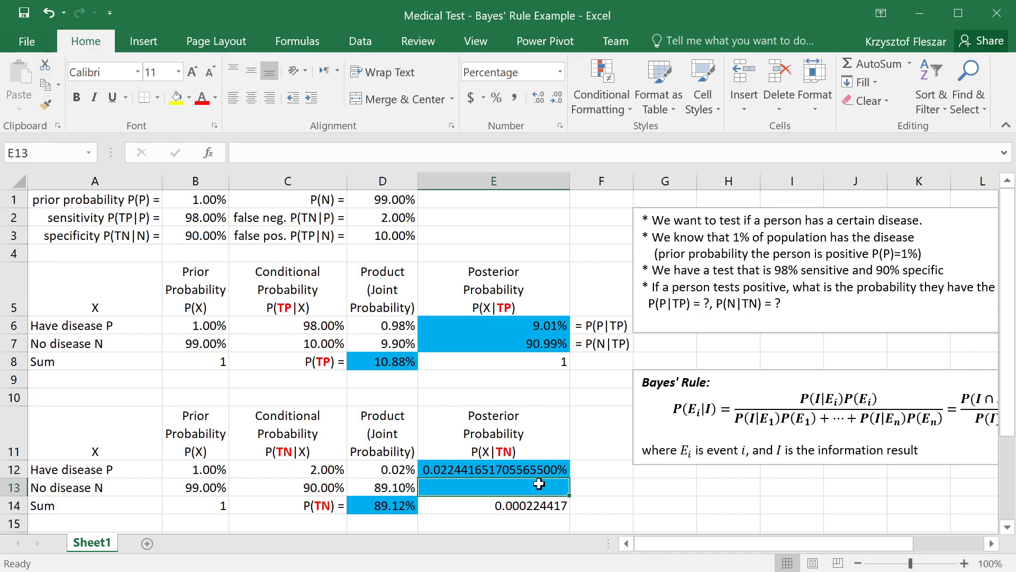
Step: Format the posterior probability in E12 as a percentage with two decimal places
click(531, 468)
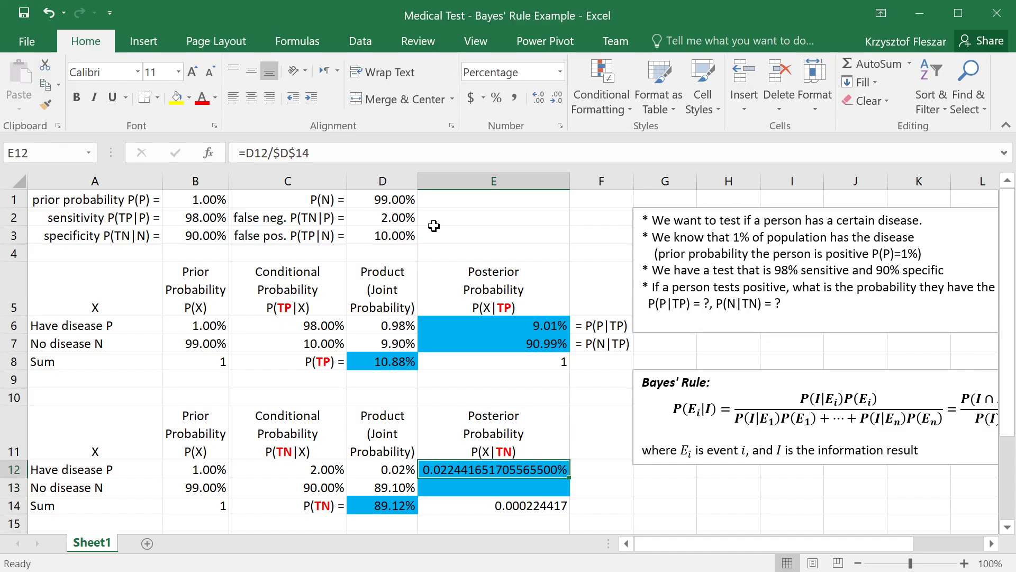
click(495, 99)
click(537, 100)
click(538, 99)
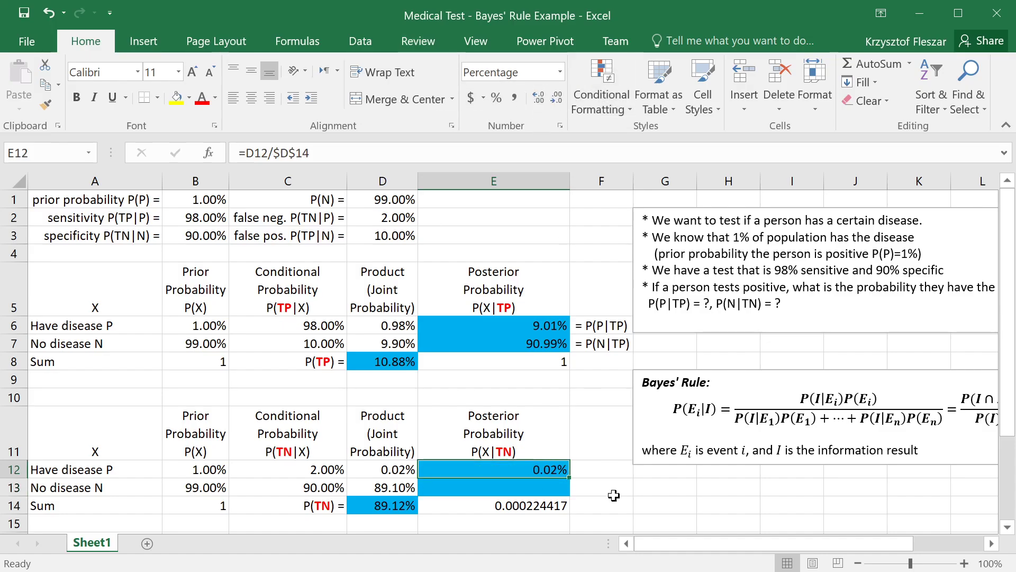
Step: Fill the posterior formula from E12 down to E13 and narrow column E to fit its contents
drag(570, 478, 573, 494)
click(560, 510)
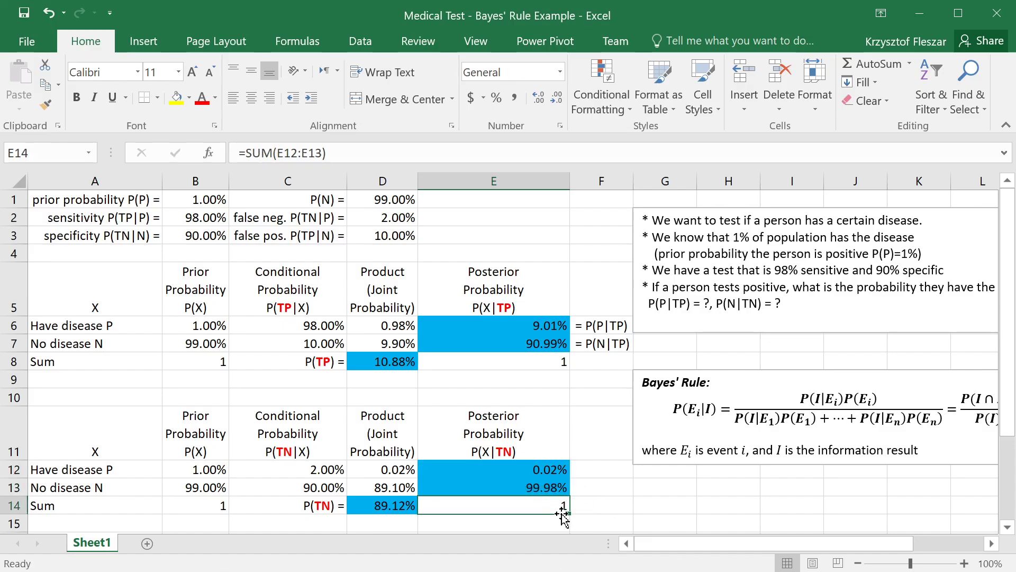
drag(569, 181, 484, 181)
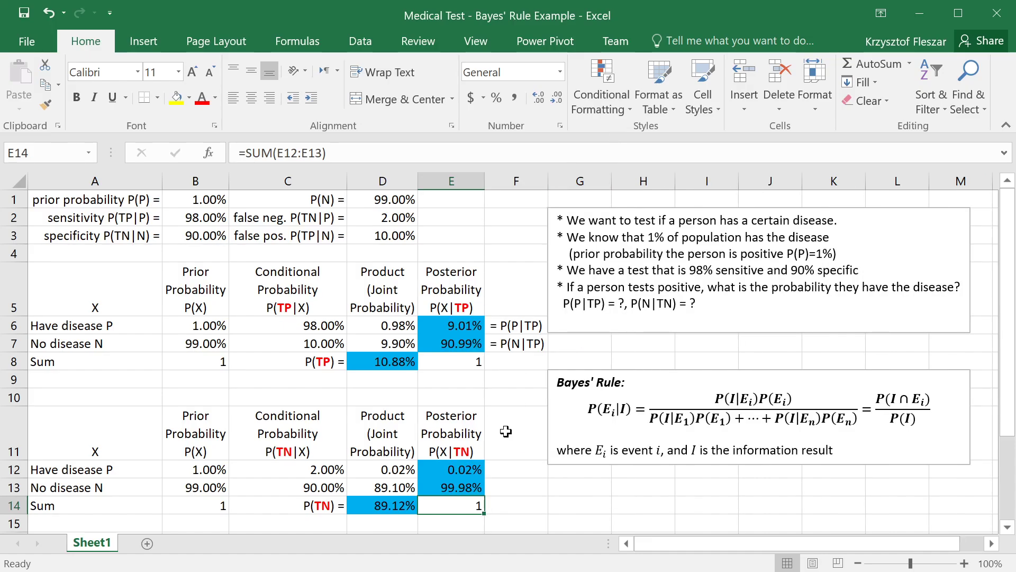
Step: Label the no-disease posterior for a negative test by entering "= P(N|TN)" in F13
click(461, 470)
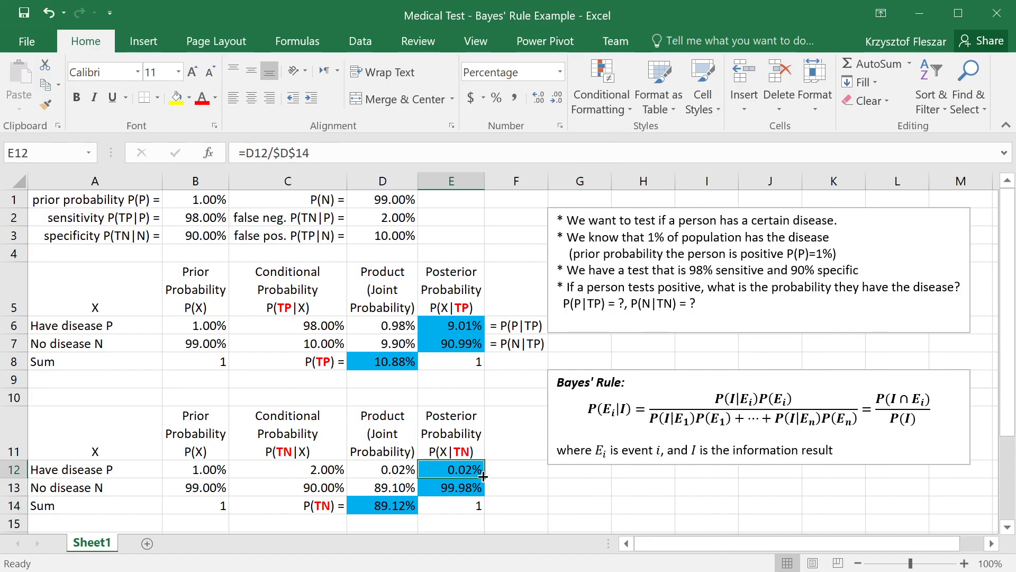
click(503, 483)
click(506, 455)
click(511, 469)
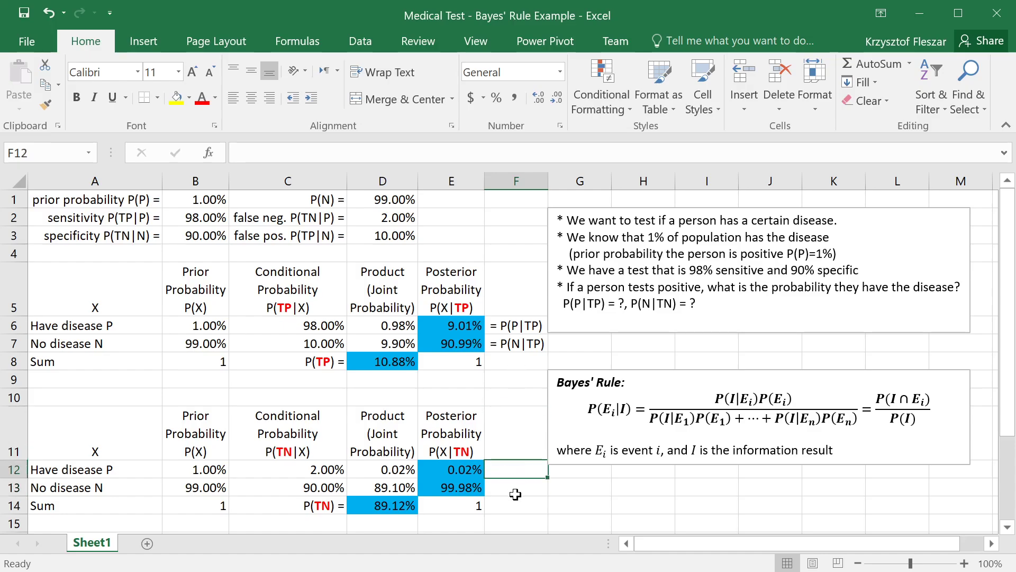
click(518, 488)
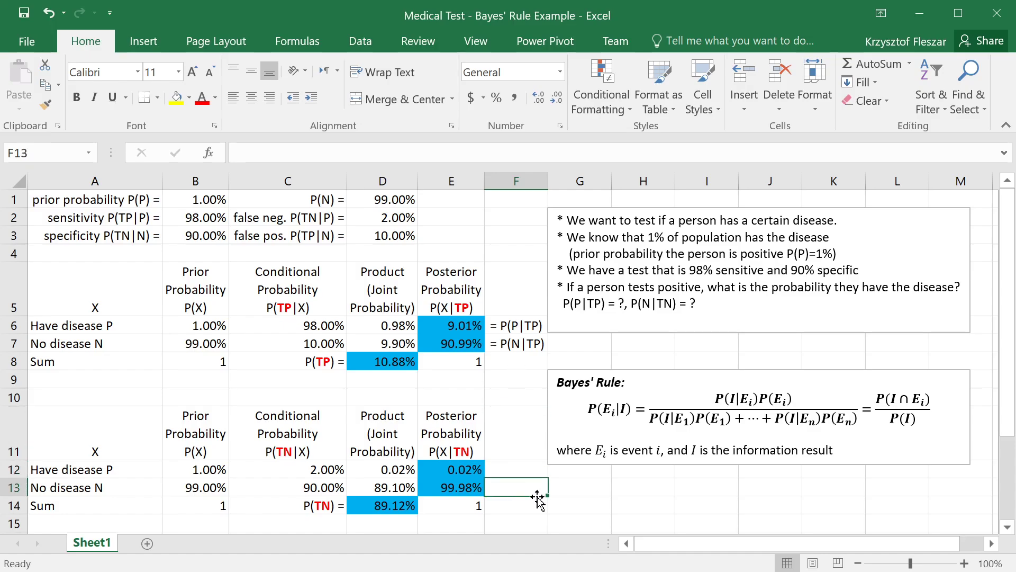
drag(631, 303, 677, 304)
key(ctrl+c)
click(505, 498)
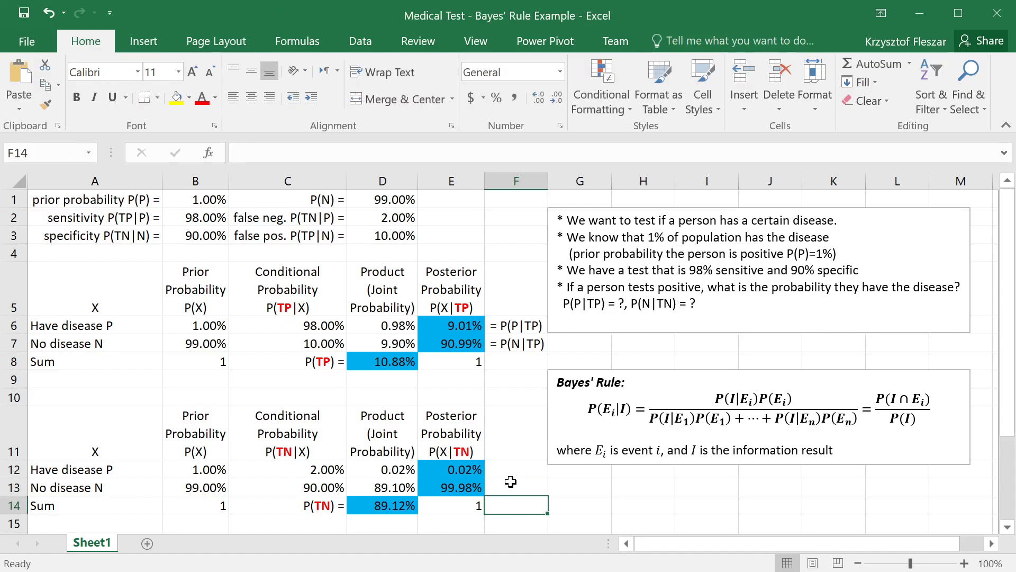
click(511, 481)
key(F2)
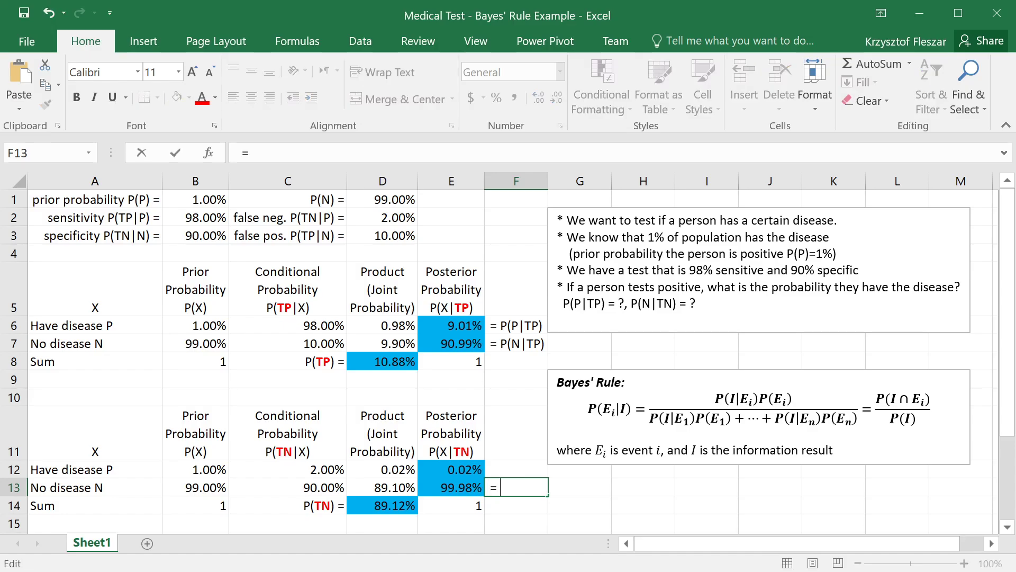
text(=)
key(ctrl+v)
key(Return)
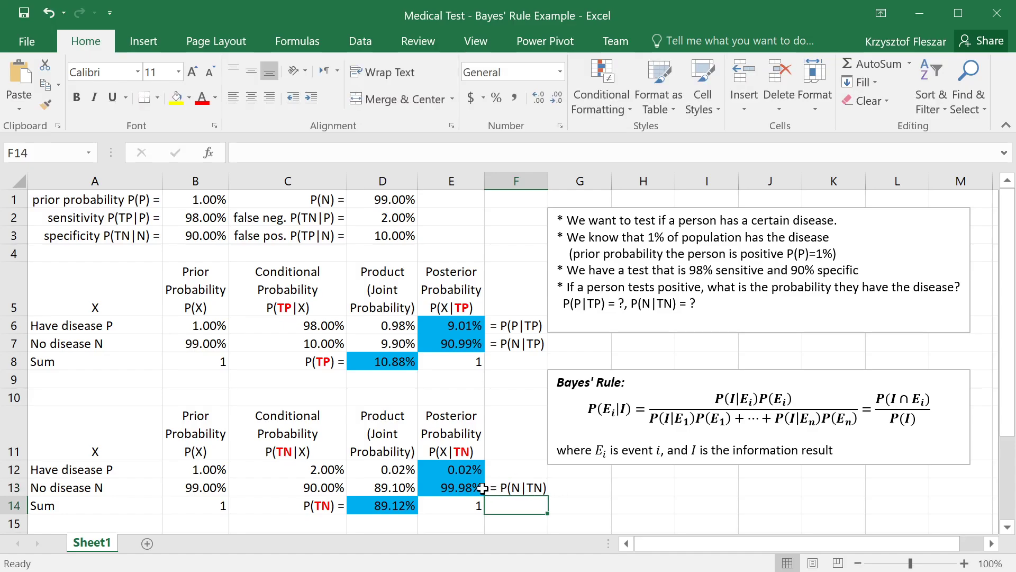
Step: Label the have-disease posterior for a negative test by entering "= P(P|TN)" in F12
click(460, 488)
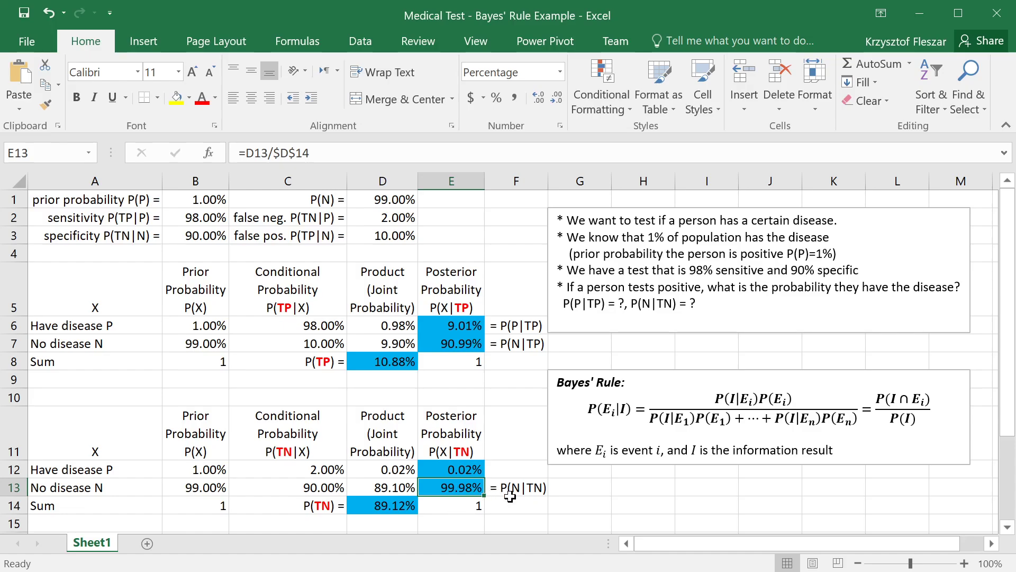
click(506, 470)
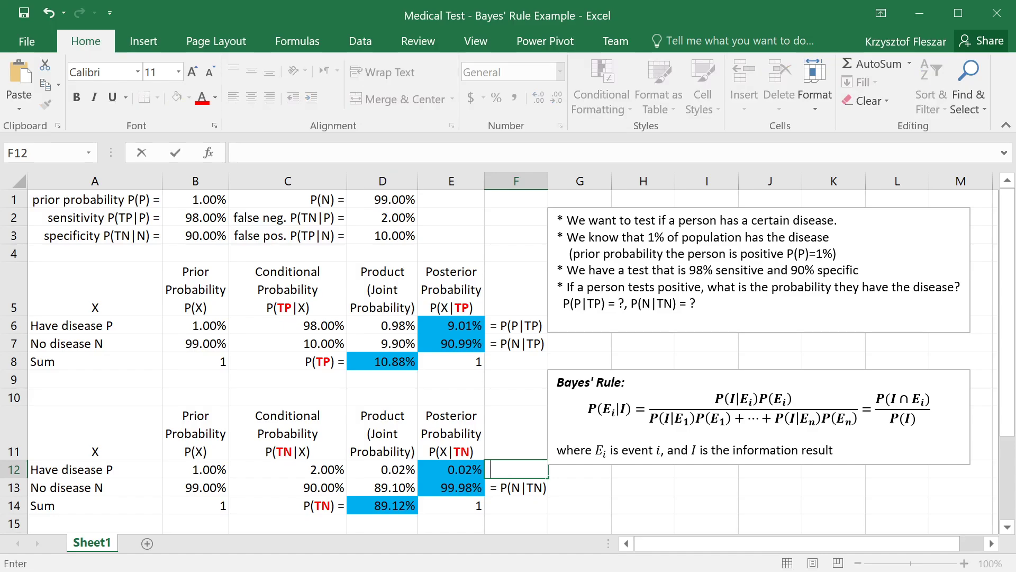
text(= P(N|TN))
key(Left)
key(Left)
key(Left)
key(Left)
key(Left)
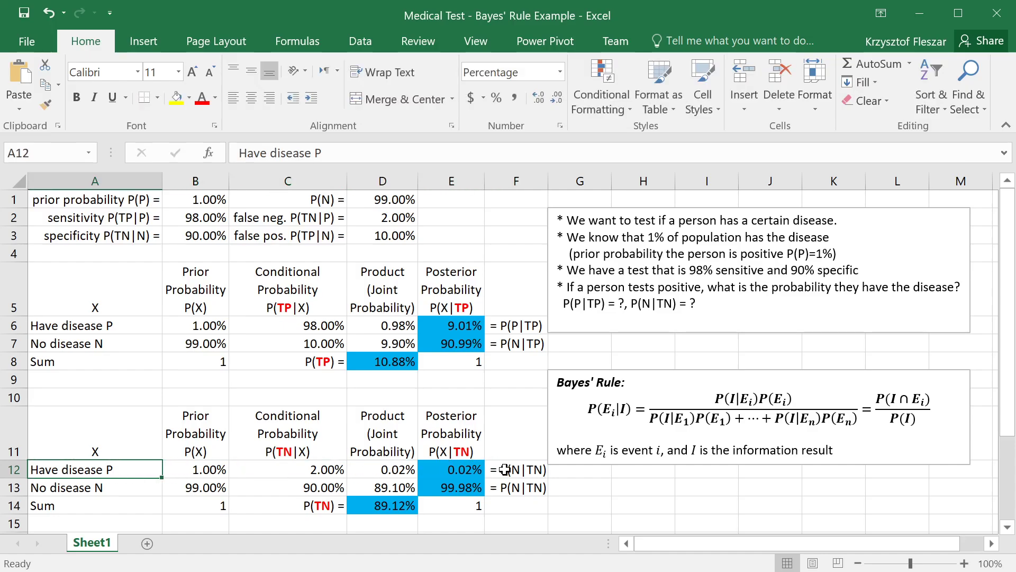
click(505, 470)
key(F2)
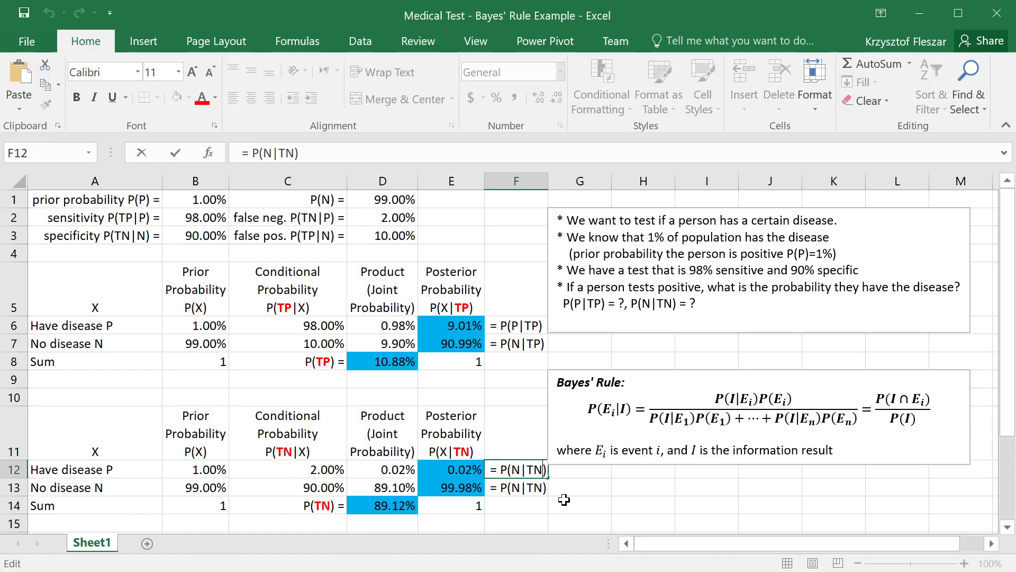
text(P)
key(Return)
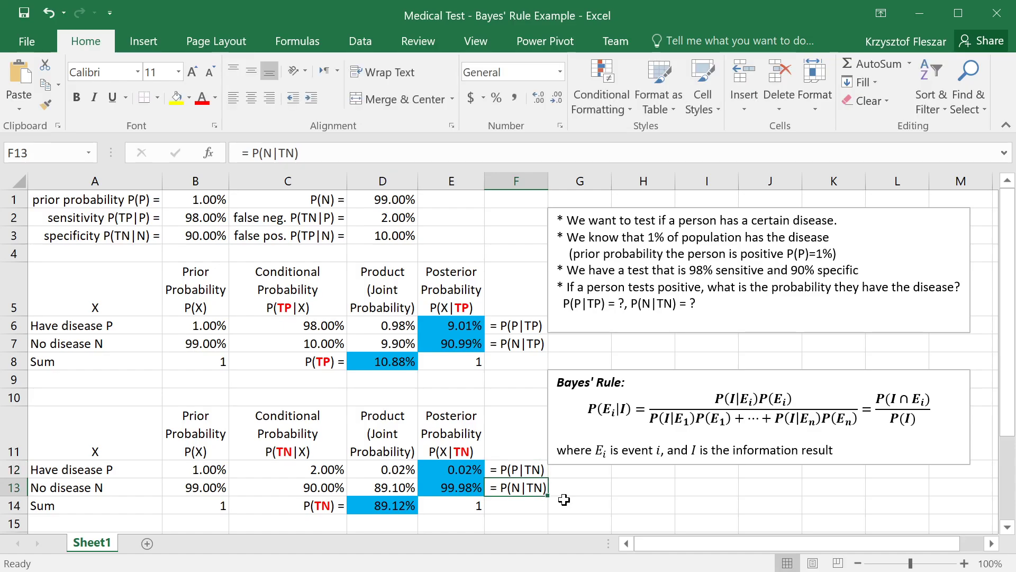
Step: Review the negative-test labels, the input probabilities in rows 1 to 3, and the posterior results in both tables
click(526, 469)
click(527, 488)
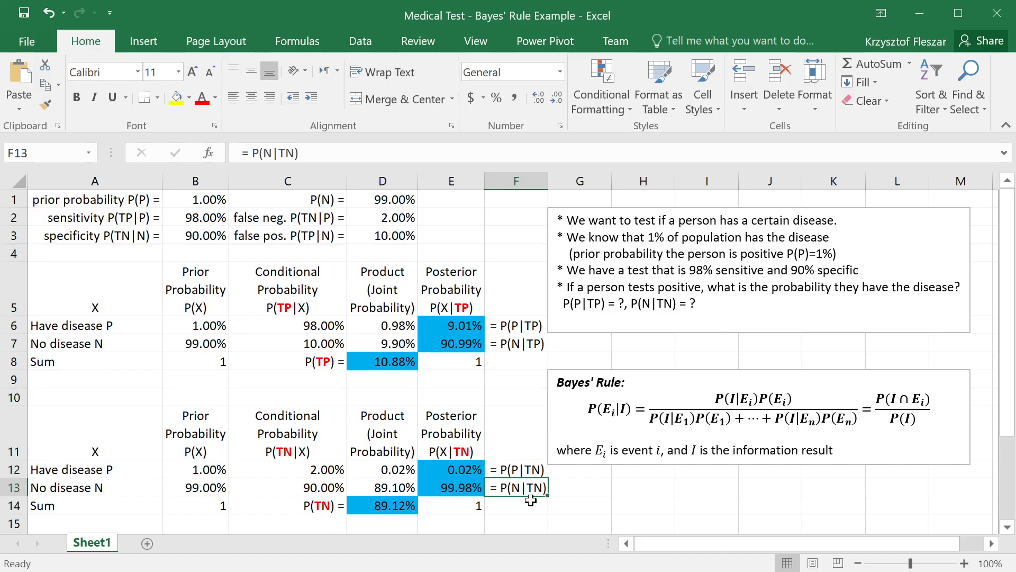
click(519, 508)
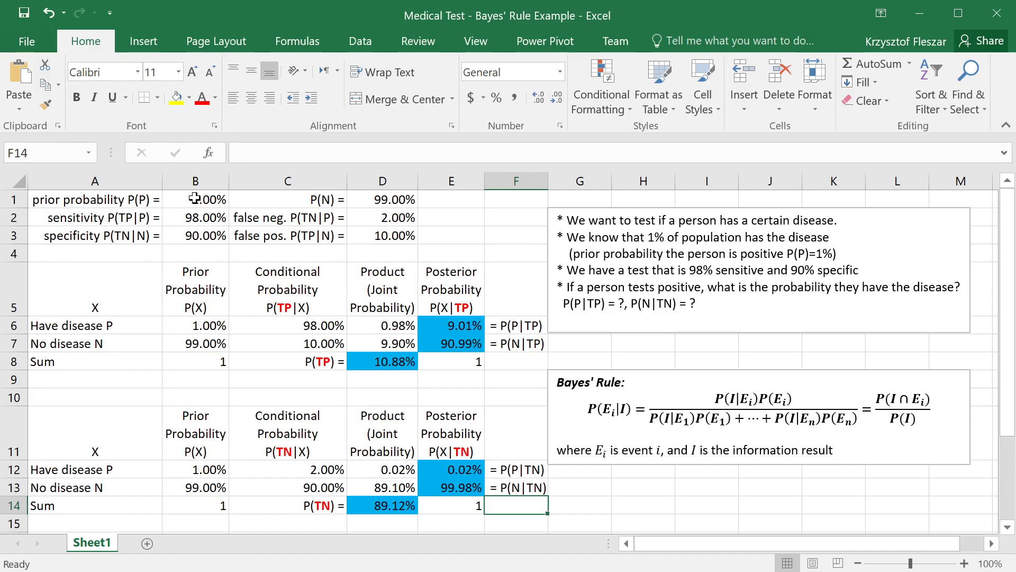
drag(195, 198, 381, 235)
click(296, 200)
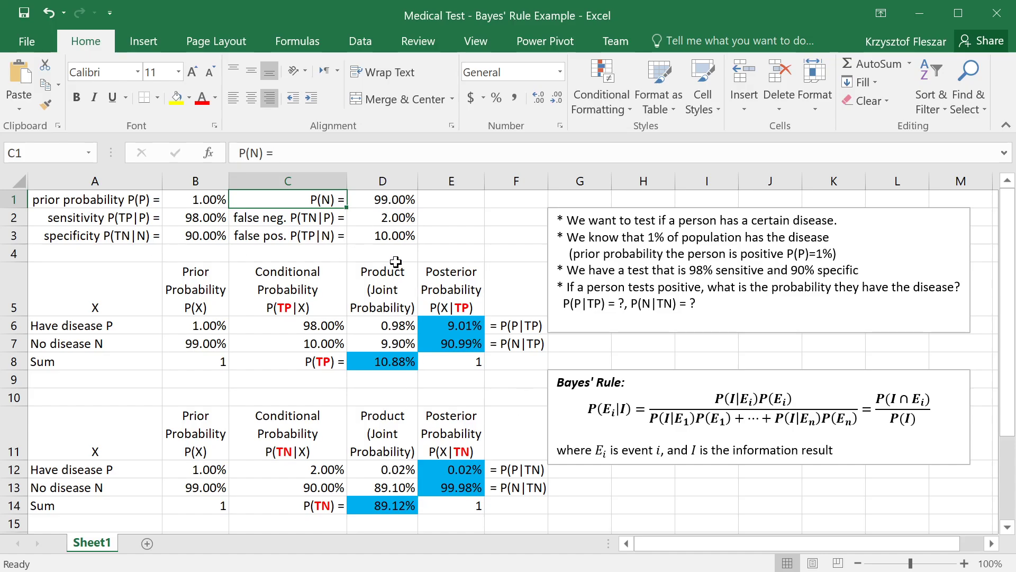
drag(533, 504, 86, 200)
click(338, 302)
click(516, 377)
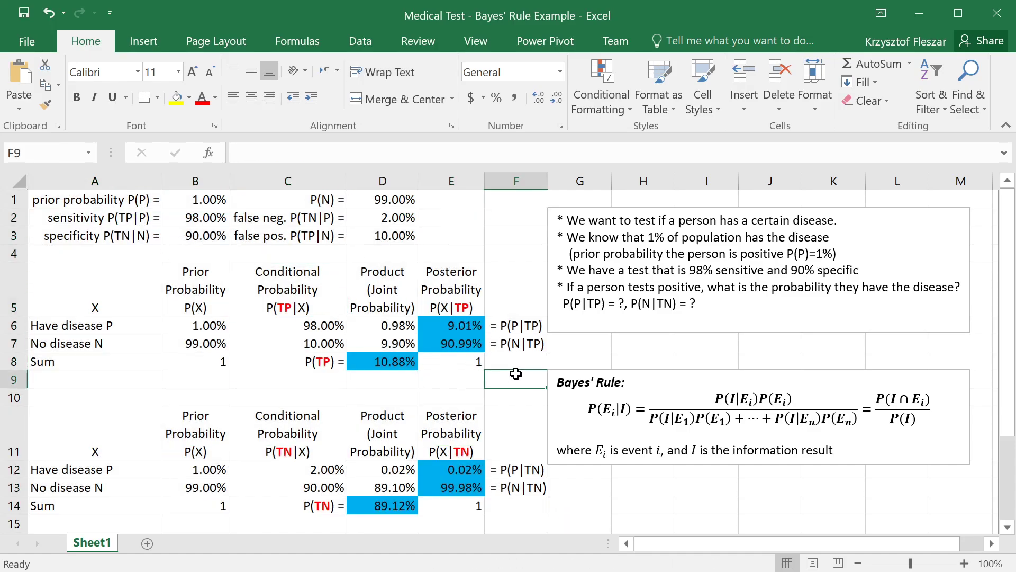
click(516, 364)
click(456, 323)
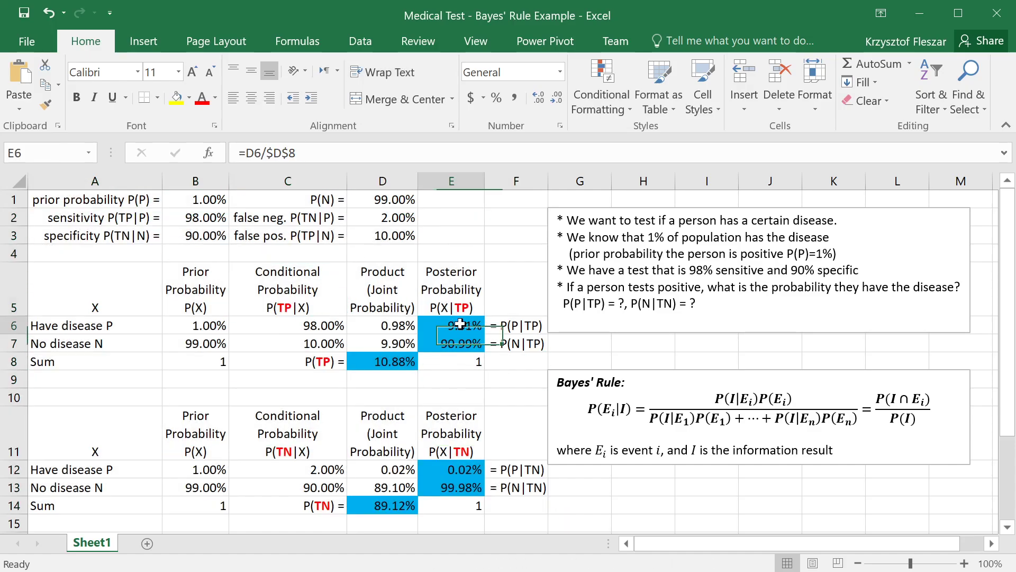